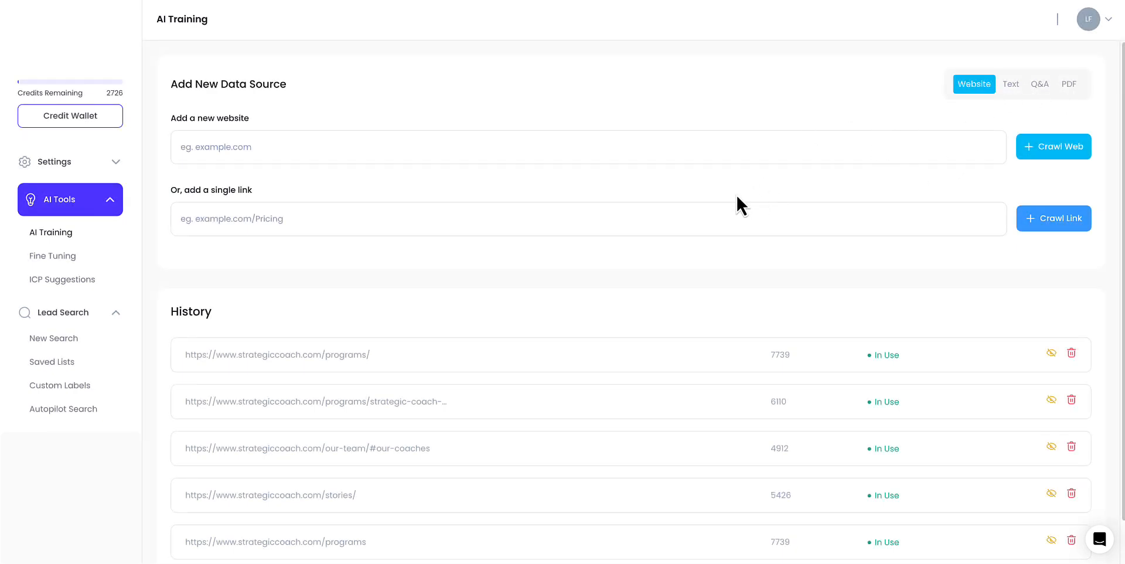
- Open ICP Suggestions and start a new search from the Business Owner suggestion
{"action": "left_click", "coordinate": [82, 279]}
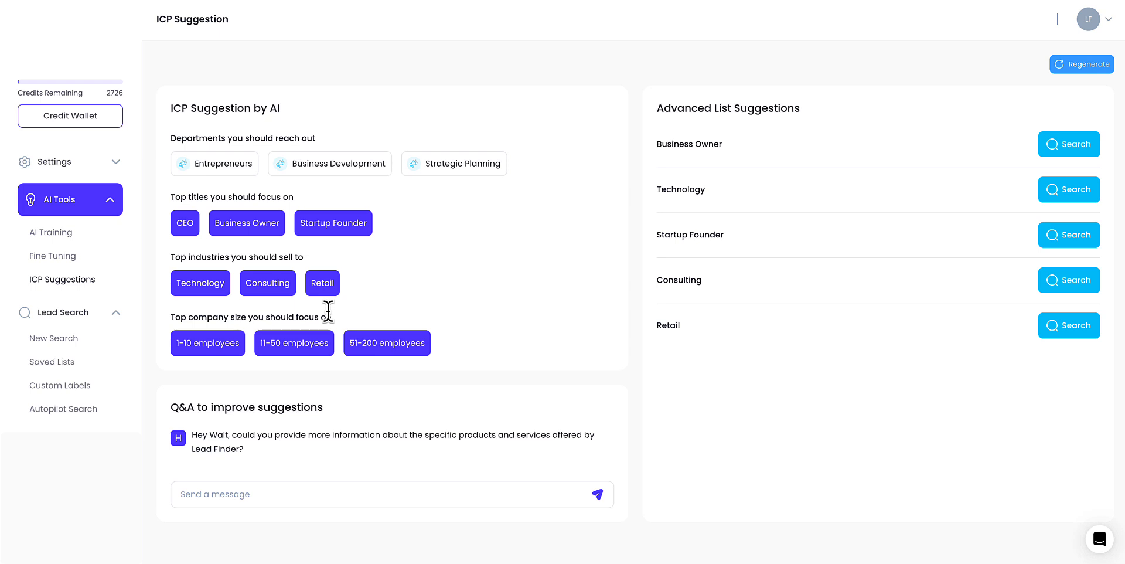
{"action": "left_click", "coordinate": [1066, 145]}
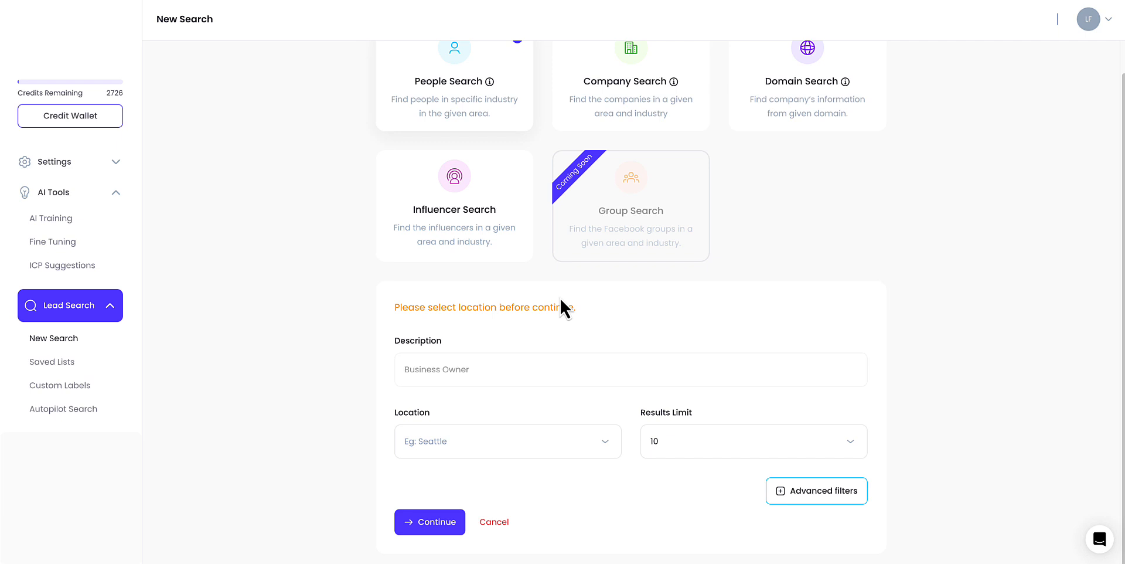
{"action": "scroll", "coordinate": [555, 302], "scroll_direction": "up", "scroll_amount": 1}
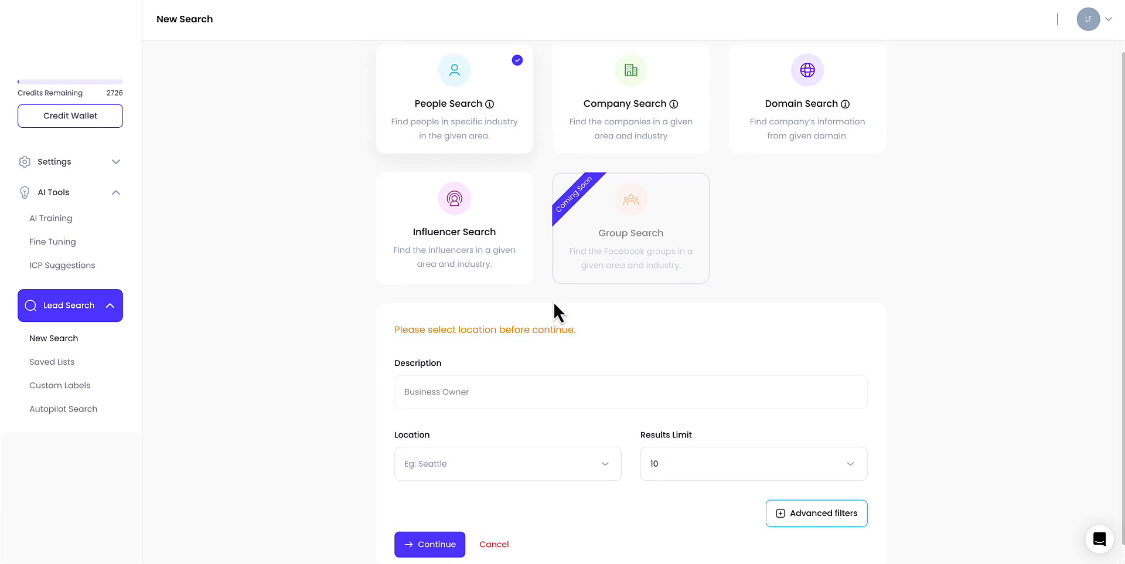
{"action": "scroll", "coordinate": [553, 300], "scroll_direction": "up", "scroll_amount": 1}
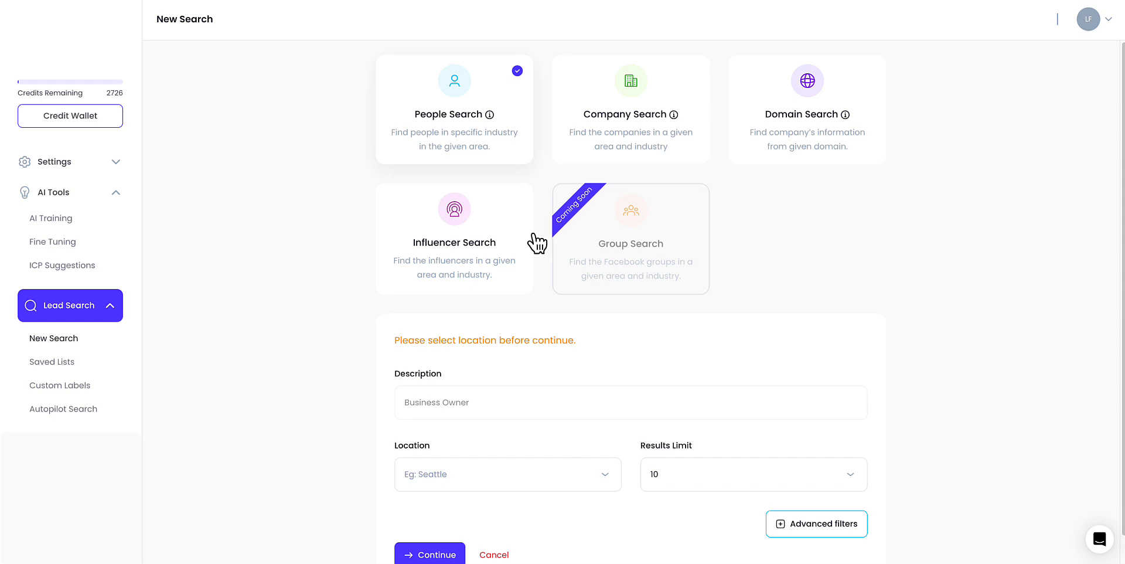
- Switch to Company Search and enter Realtor as the business type
{"action": "left_click", "coordinate": [639, 156]}
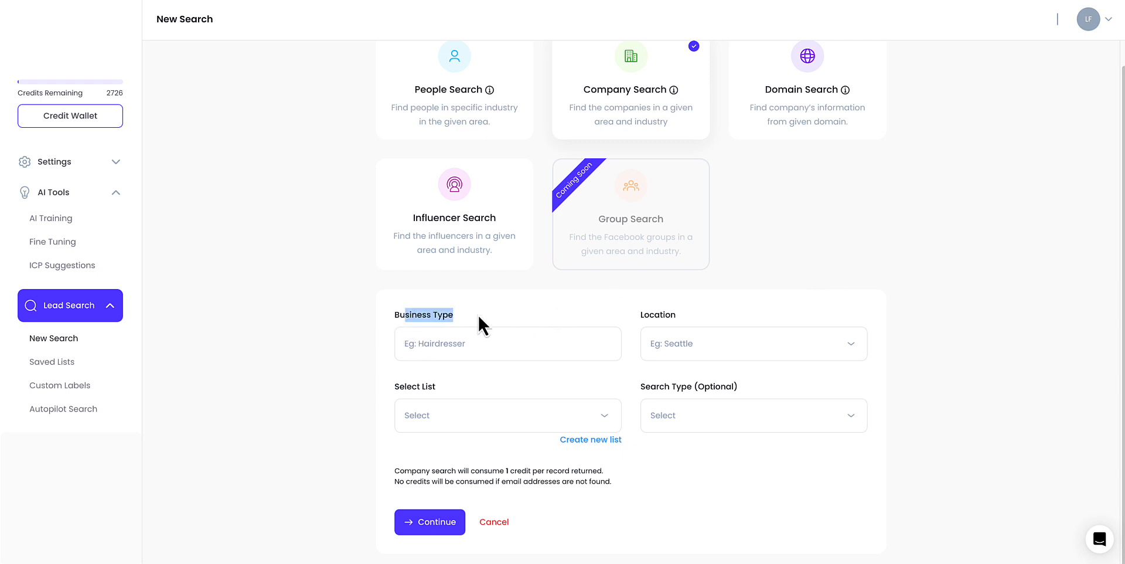
{"action": "left_click", "coordinate": [456, 352]}
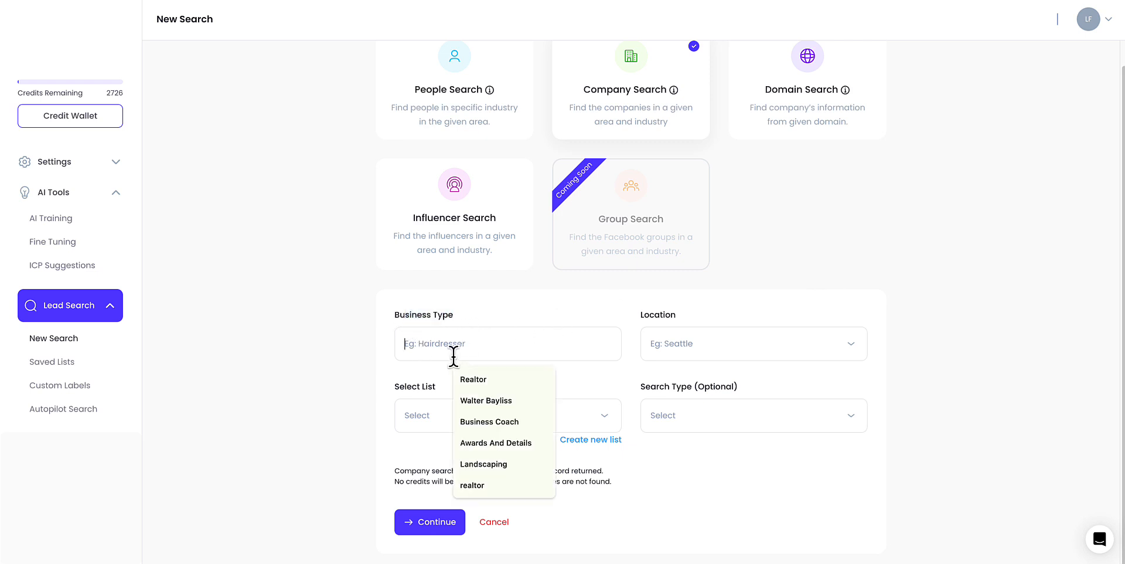
{"action": "type", "text": "Realtor"}
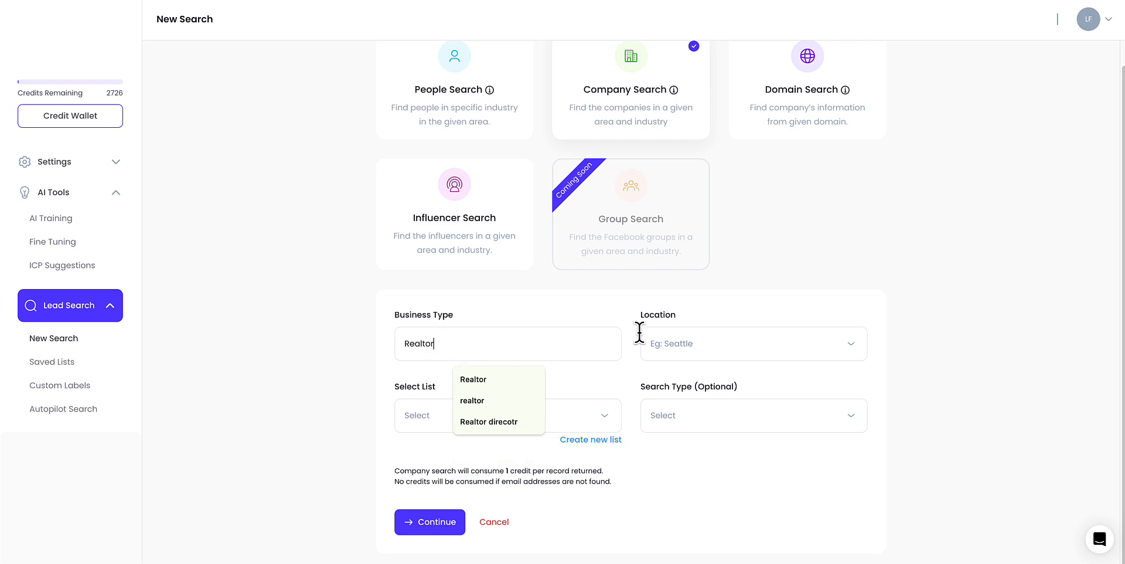
- Set the search location to Seattle, WA, USA
{"action": "left_click", "coordinate": [716, 349]}
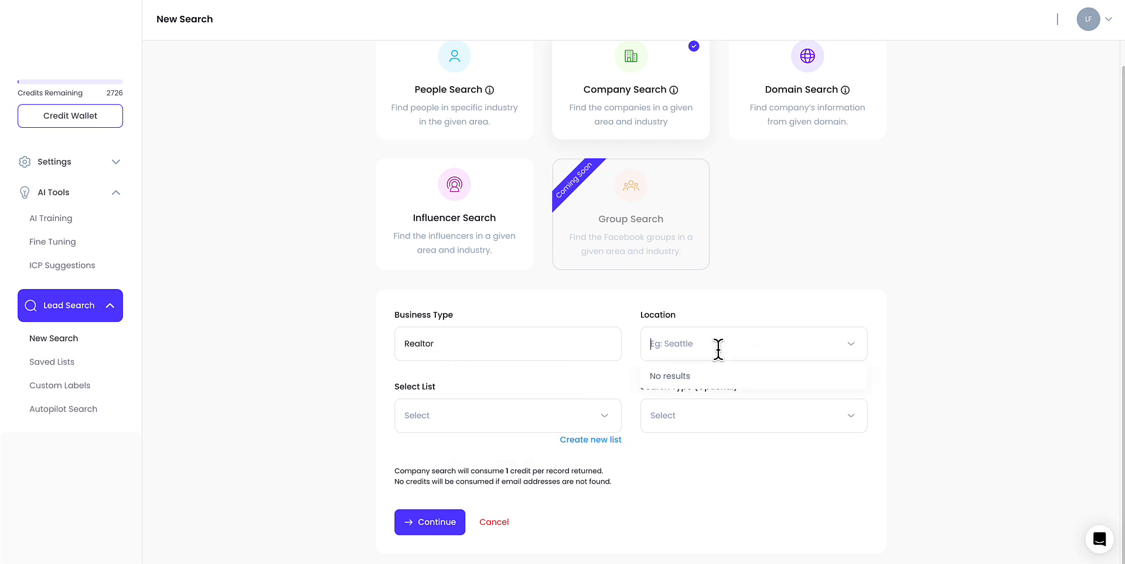
{"action": "type", "text": "Seattle"}
{"action": "left_click", "coordinate": [725, 378]}
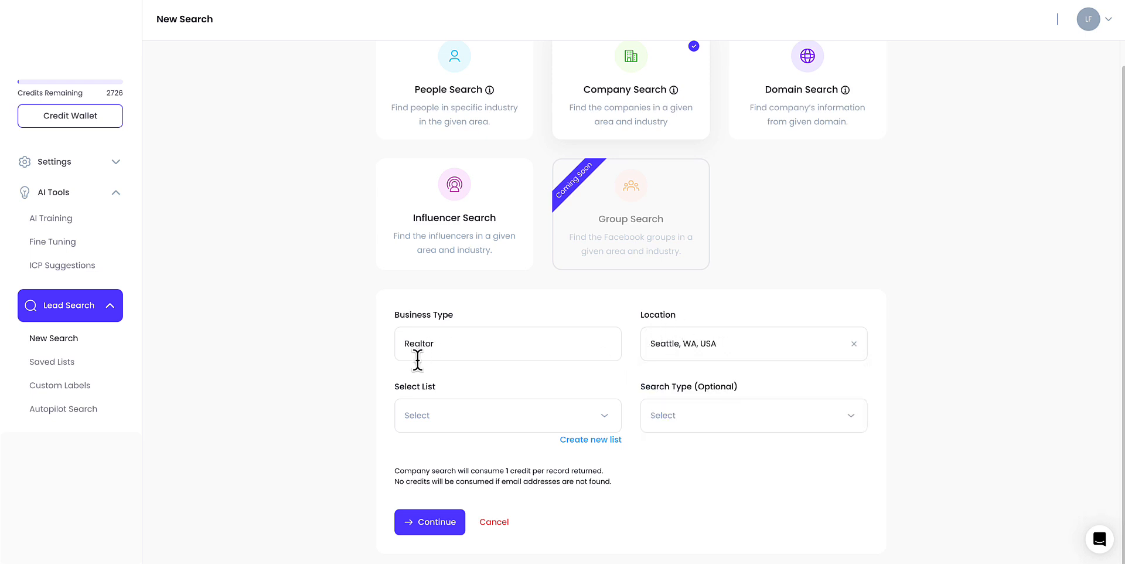
- Choose the Company Search Demo list and run the company search
{"action": "left_click", "coordinate": [521, 415]}
{"action": "left_click", "coordinate": [463, 451]}
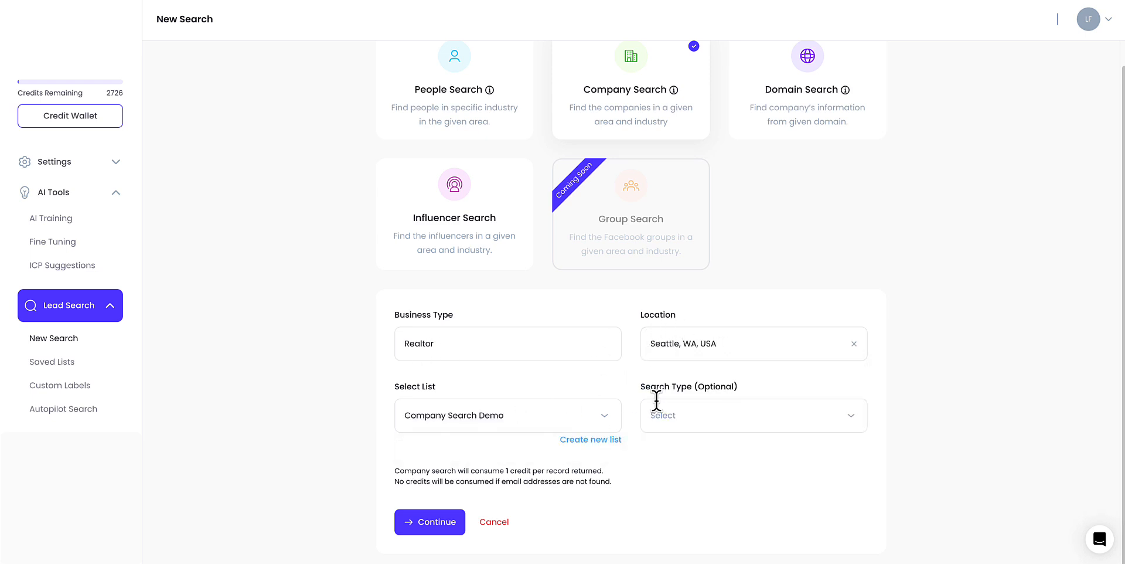
{"action": "left_click", "coordinate": [450, 521]}
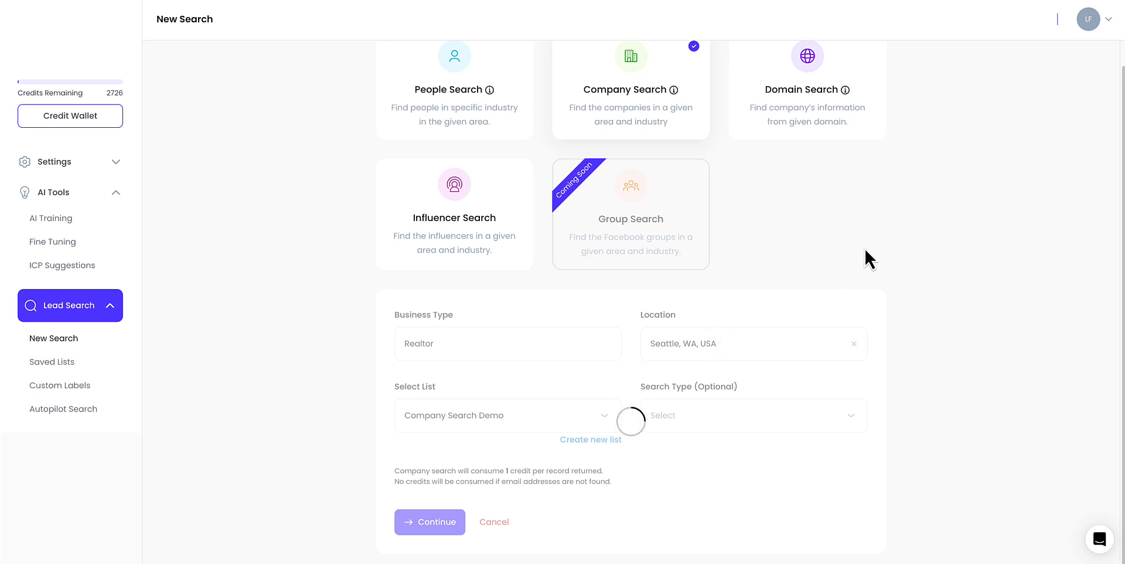
- Move the map pin to North Bend and run the company search again
{"action": "scroll", "coordinate": [872, 229], "scroll_direction": "down", "scroll_amount": 5}
{"action": "scroll", "coordinate": [867, 241], "scroll_direction": "up", "scroll_amount": 3}
{"action": "scroll", "coordinate": [867, 241], "scroll_direction": "up", "scroll_amount": 2}
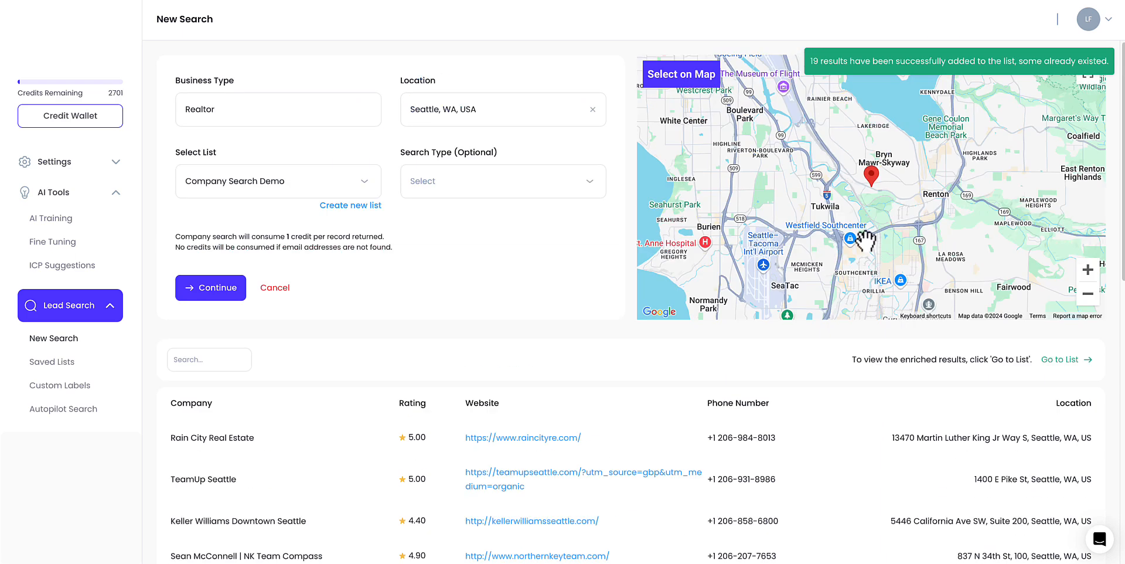
{"action": "scroll", "coordinate": [856, 234], "scroll_direction": "down", "scroll_amount": 2}
{"action": "scroll", "coordinate": [855, 235], "scroll_direction": "down", "scroll_amount": 2}
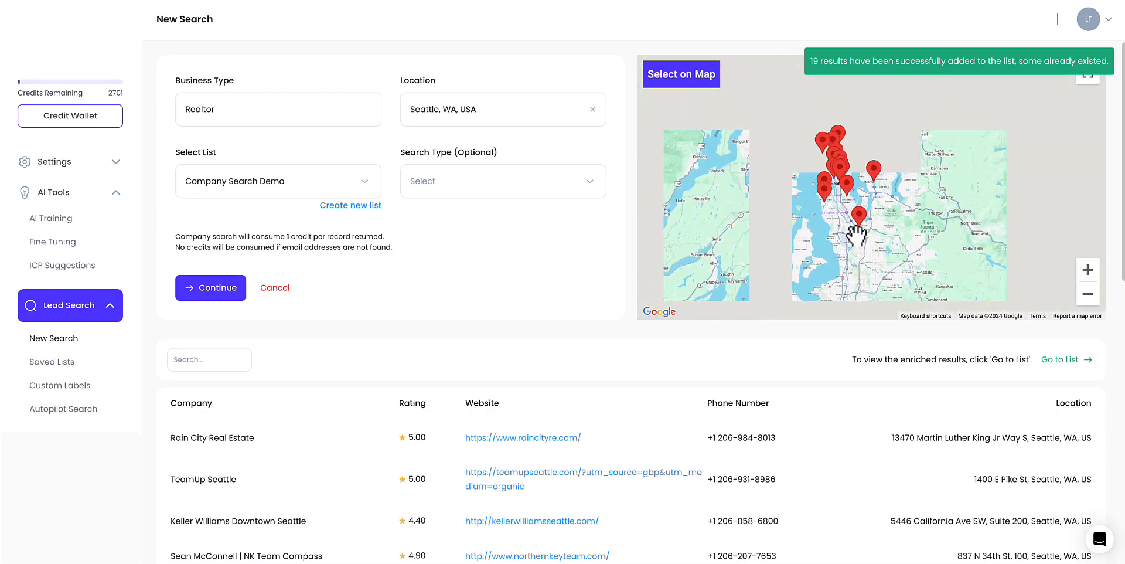
{"action": "mouse_move", "coordinate": [871, 165]}
{"action": "left_mouse_down"}
{"action": "mouse_move", "coordinate": [861, 163]}
{"action": "mouse_move", "coordinate": [902, 167]}
{"action": "mouse_move", "coordinate": [975, 215]}
{"action": "mouse_move", "coordinate": [951, 203]}
{"action": "left_mouse_up"}
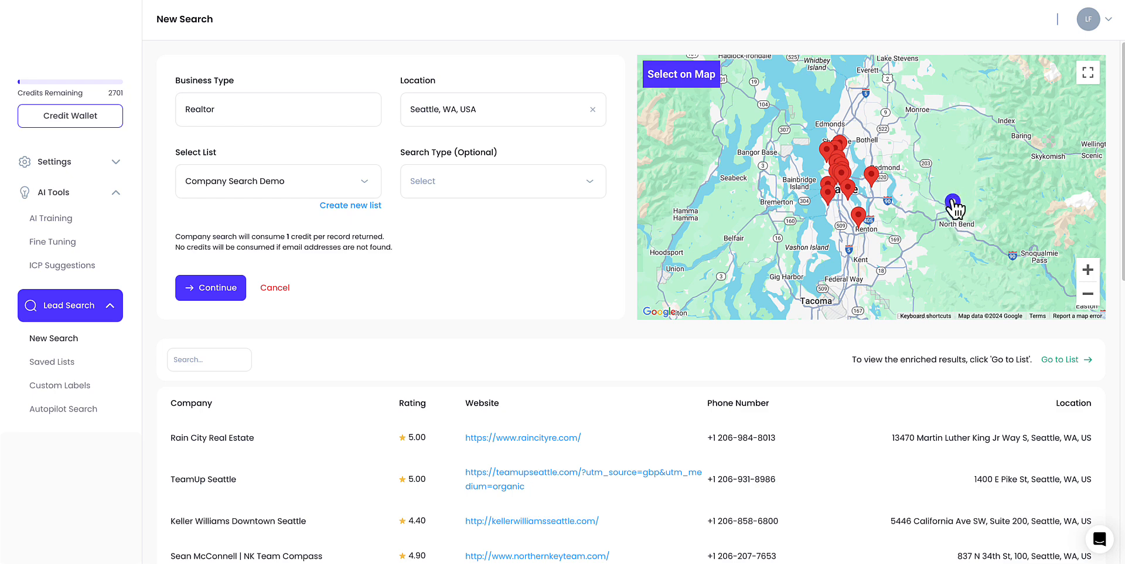
{"action": "left_click", "coordinate": [211, 288]}
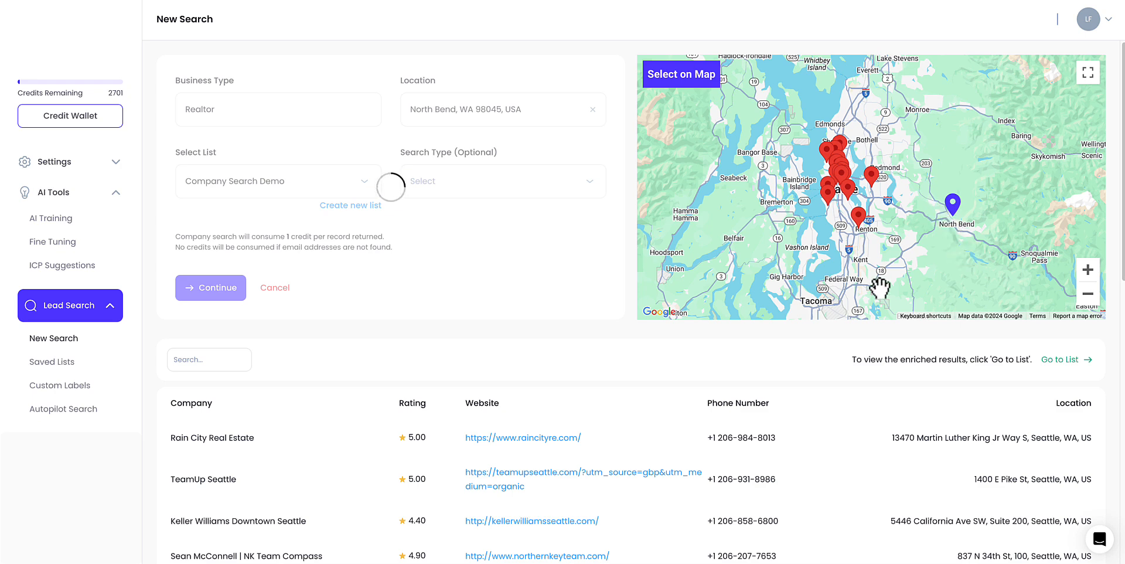
- Review the company results table, highlighting a company name and its address
{"action": "scroll", "coordinate": [588, 418], "scroll_direction": "down", "scroll_amount": 5}
{"action": "scroll", "coordinate": [756, 345], "scroll_direction": "up", "scroll_amount": 5}
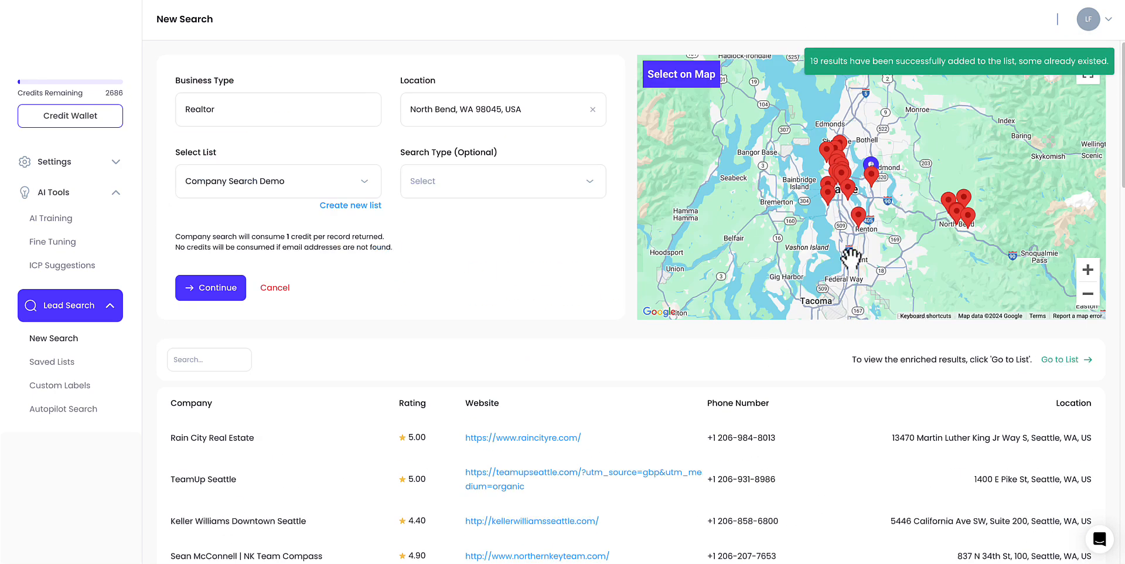
{"action": "scroll", "coordinate": [484, 419], "scroll_direction": "down", "scroll_amount": 1}
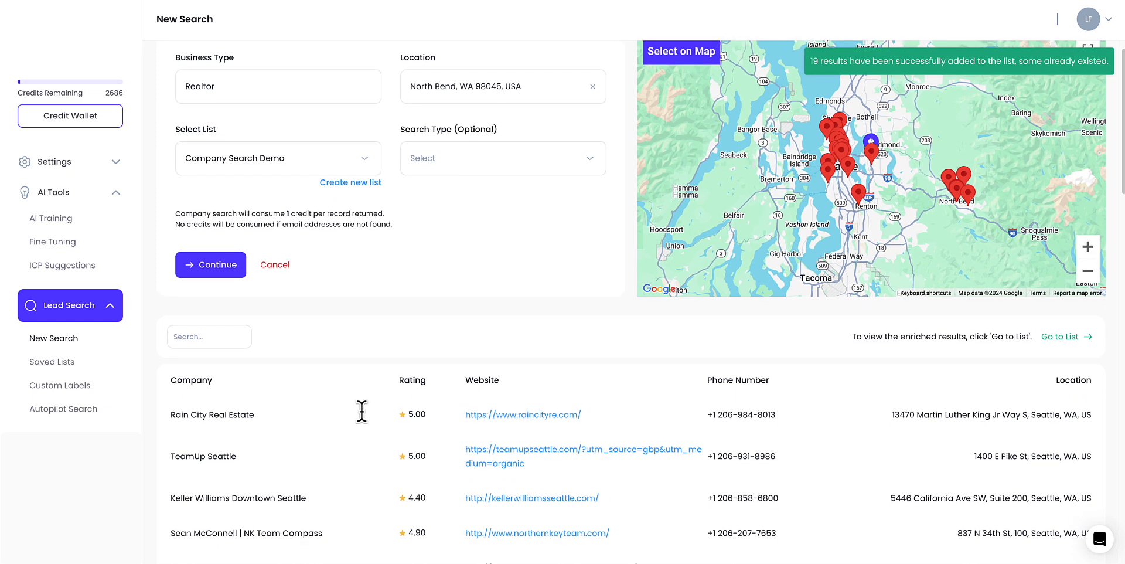
{"action": "left_click_drag", "start_coordinate": [180, 401], "coordinate": [255, 401]}
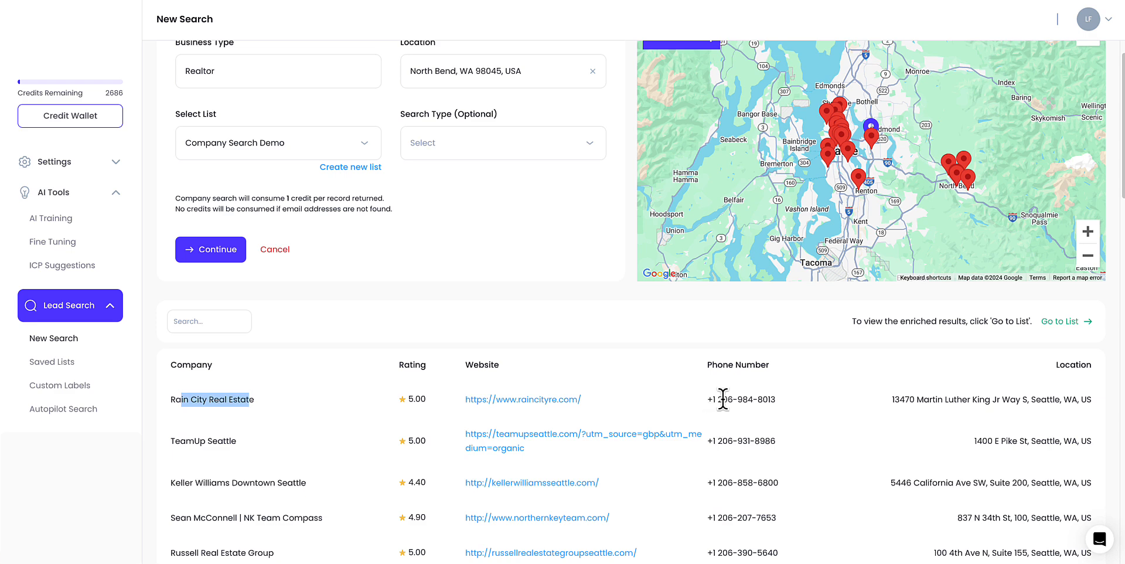
{"action": "left_click_drag", "start_coordinate": [890, 403], "coordinate": [1064, 413]}
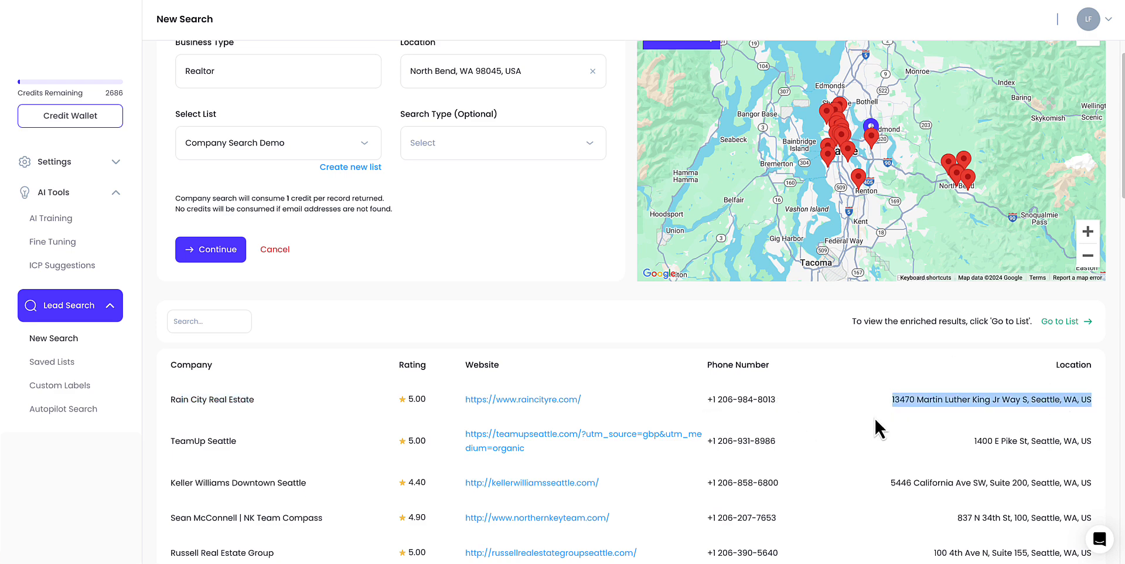
- Open the enriched list and browse the companies' websites, social profiles and technologies
{"action": "left_click", "coordinate": [1068, 321]}
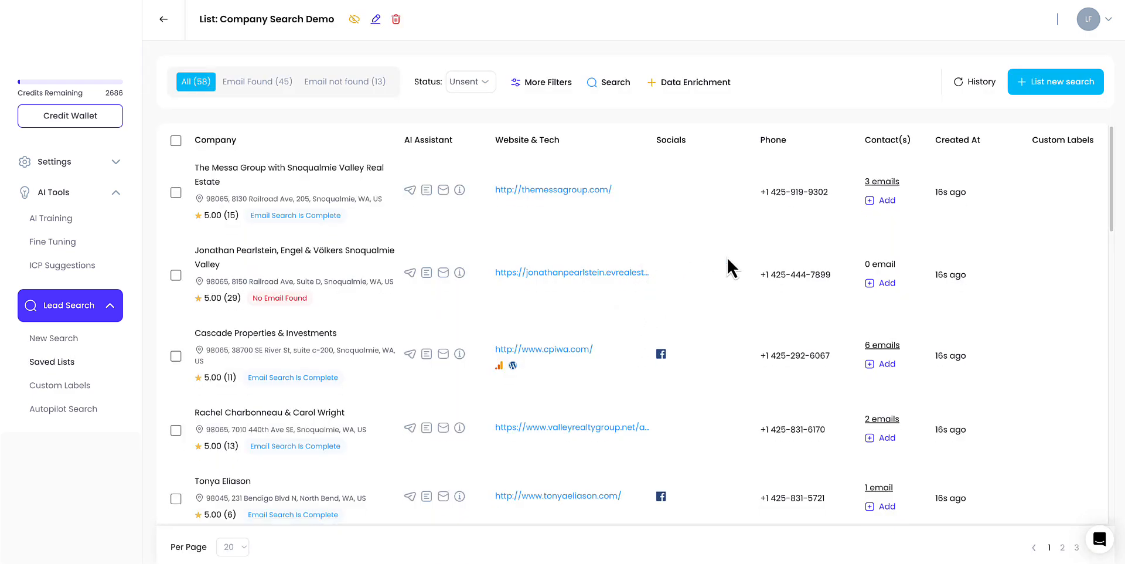
{"action": "scroll", "coordinate": [727, 256], "scroll_direction": "down", "scroll_amount": 5}
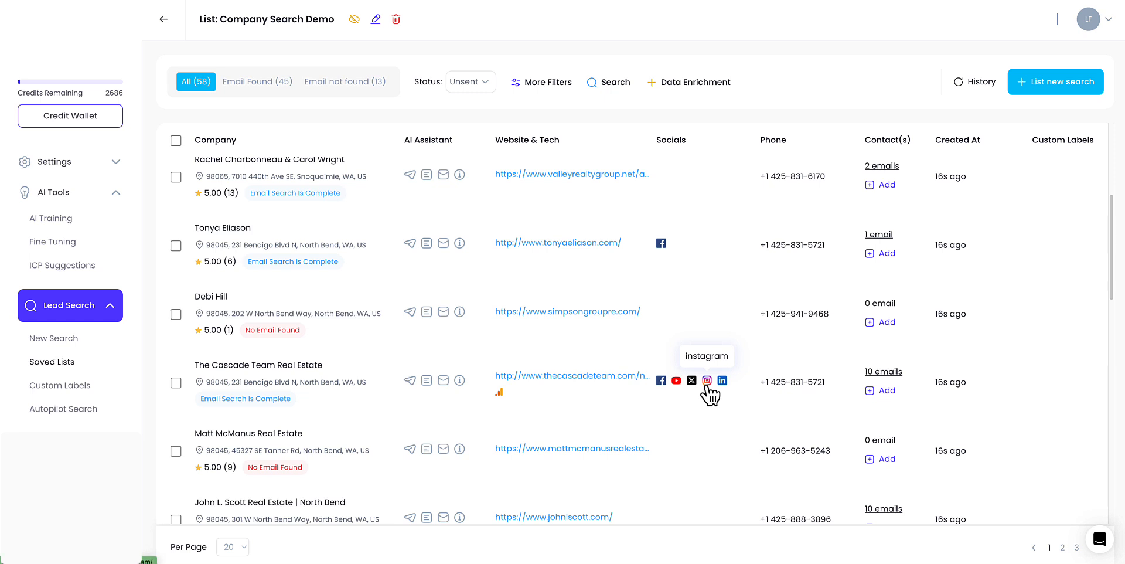
{"action": "scroll", "coordinate": [707, 390], "scroll_direction": "down", "scroll_amount": 1}
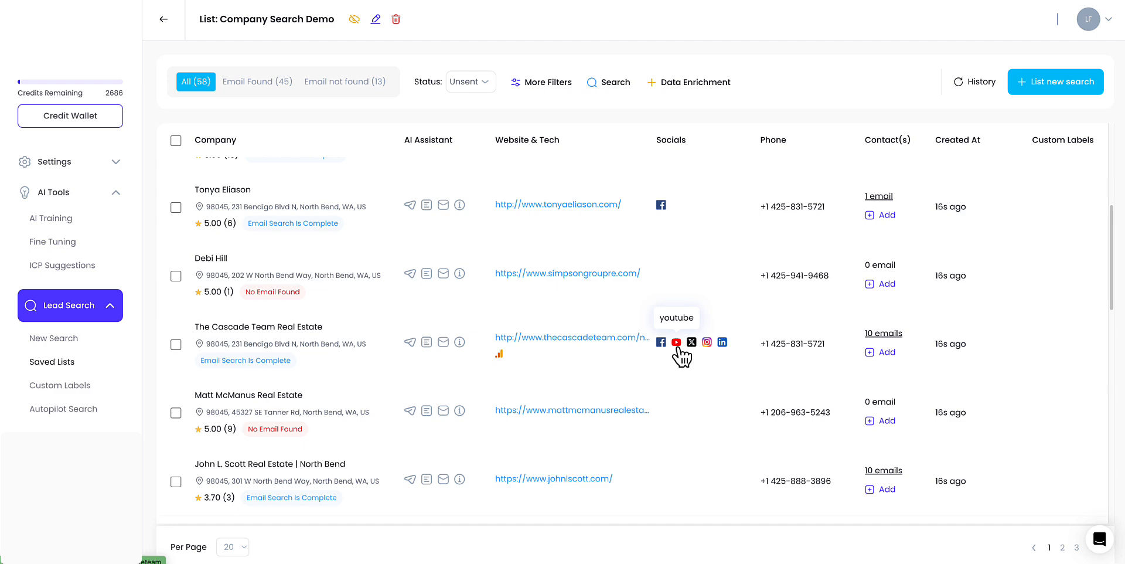
{"action": "scroll", "coordinate": [679, 351], "scroll_direction": "down", "scroll_amount": 5}
{"action": "scroll", "coordinate": [678, 350], "scroll_direction": "up", "scroll_amount": 6}
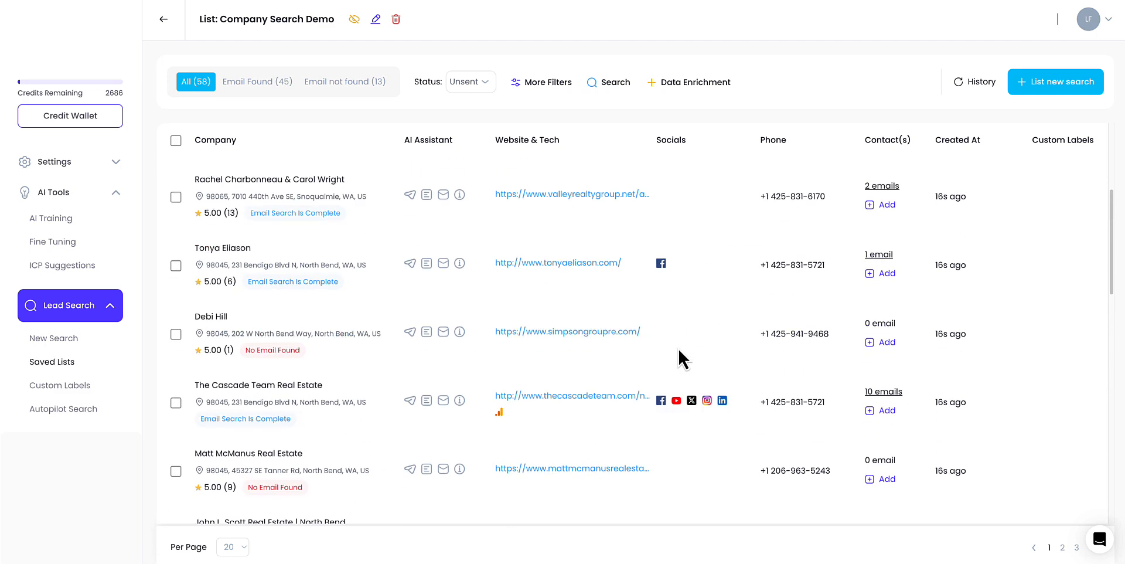
{"action": "scroll", "coordinate": [678, 350], "scroll_direction": "down", "scroll_amount": 1}
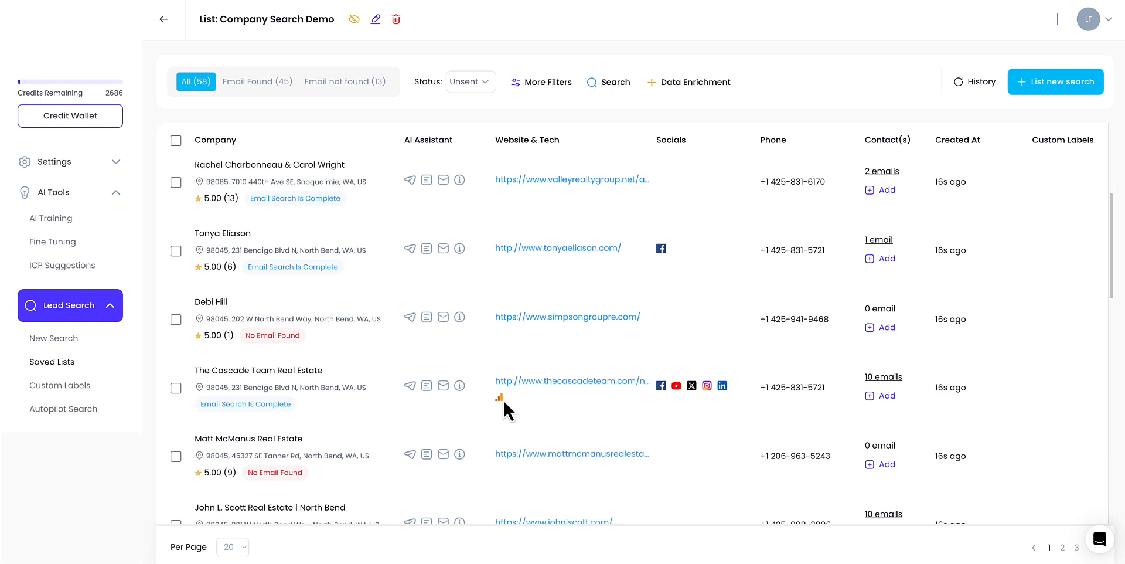
{"action": "mouse_move", "coordinate": [500, 399]}
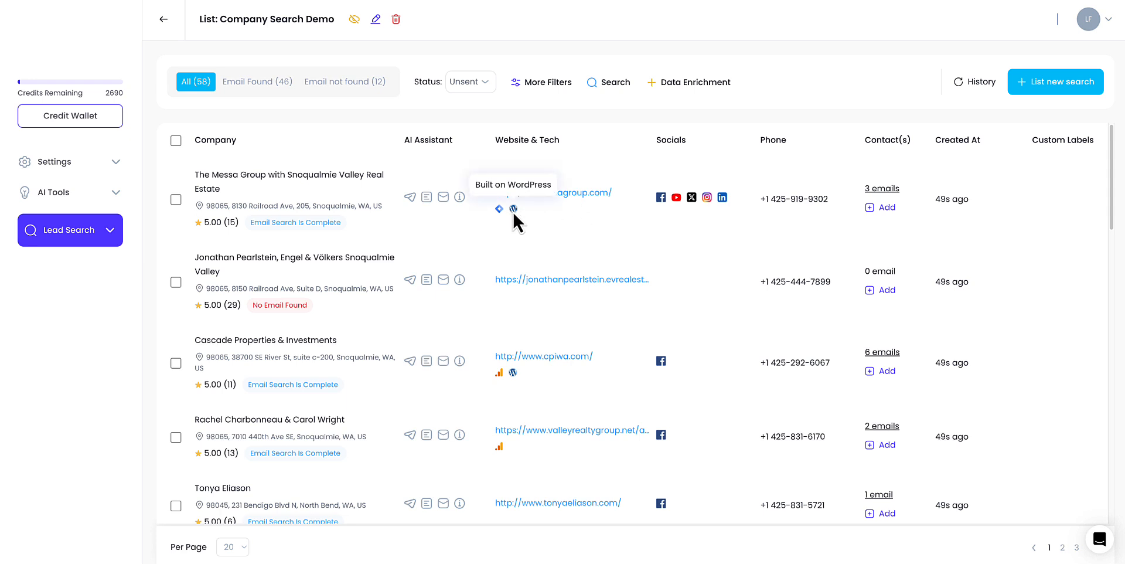
{"action": "mouse_move", "coordinate": [501, 213]}
{"action": "scroll", "coordinate": [759, 281], "scroll_direction": "down", "scroll_amount": 1}
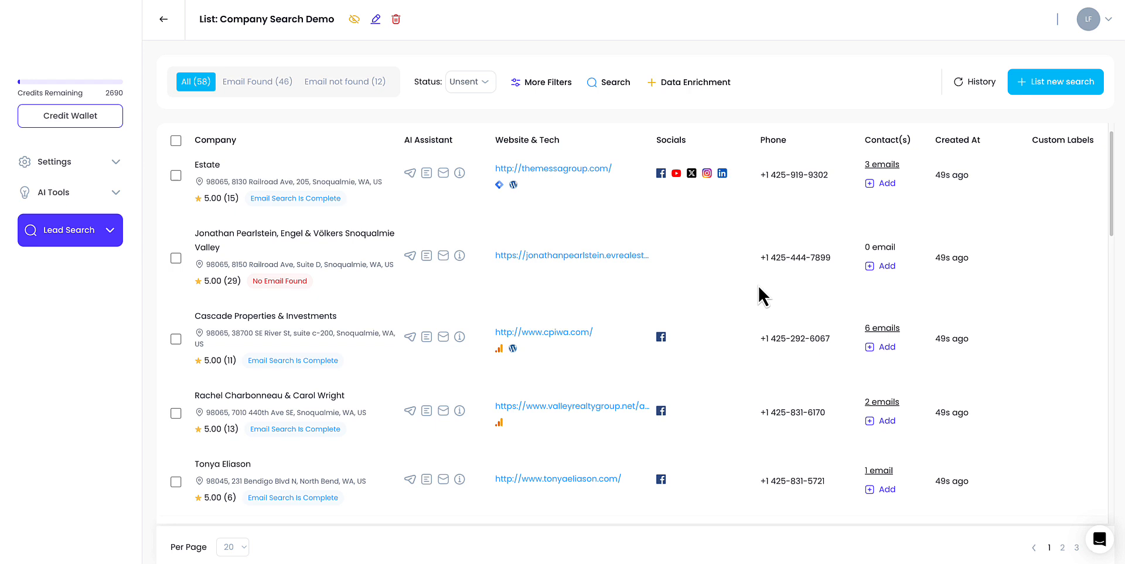
- Expand and review the contact emails of Cascade Properties & Investments and The Cascade Team Real Estate
{"action": "left_click", "coordinate": [876, 332]}
{"action": "scroll", "coordinate": [844, 311], "scroll_direction": "down", "scroll_amount": 3}
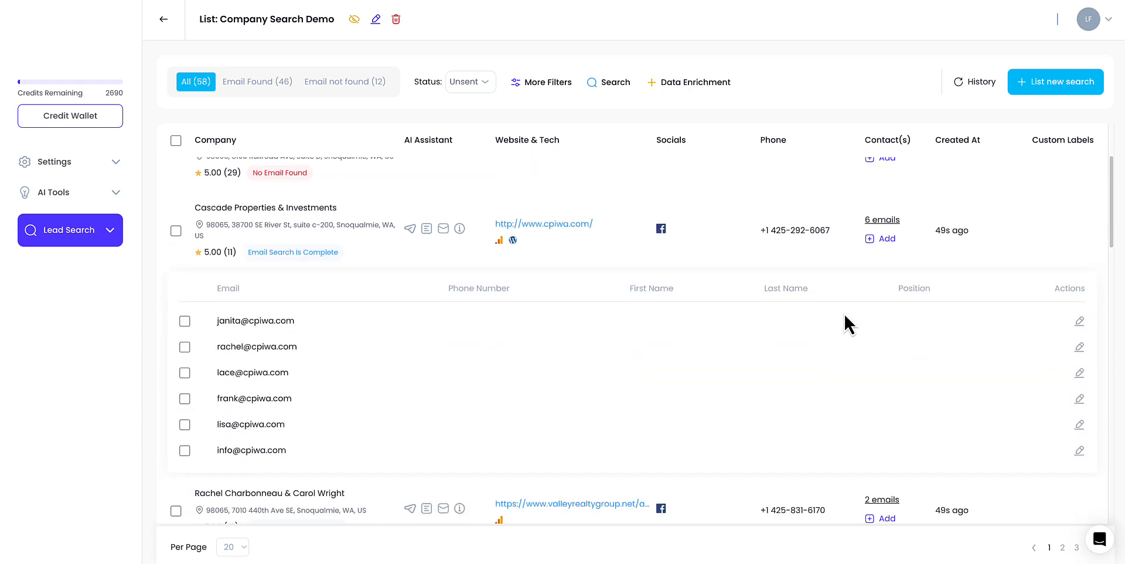
{"action": "left_click", "coordinate": [881, 221]}
{"action": "scroll", "coordinate": [882, 246], "scroll_direction": "down", "scroll_amount": 2}
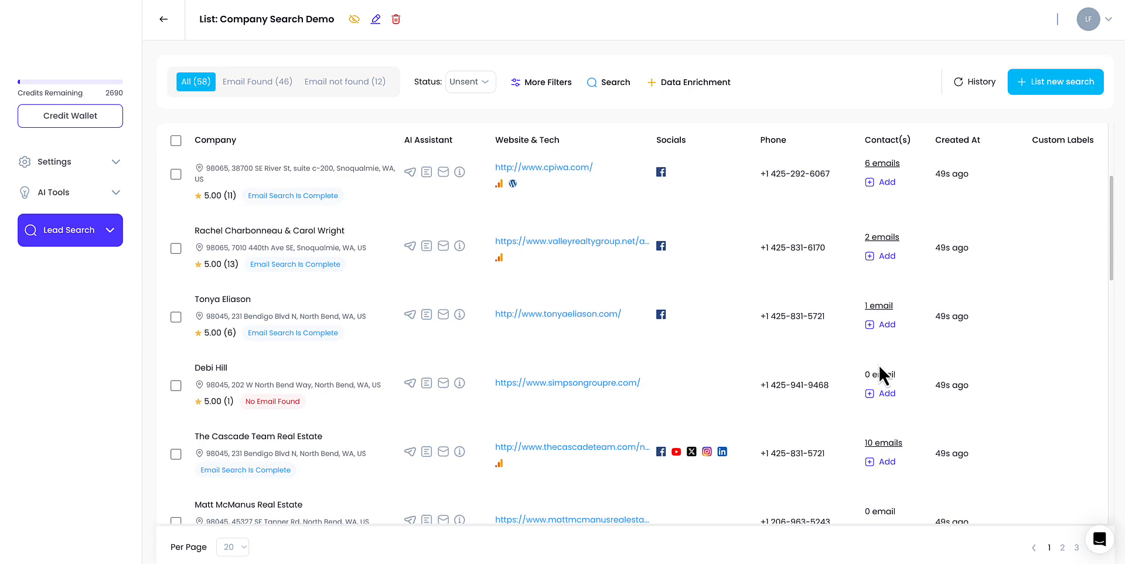
{"action": "left_click", "coordinate": [888, 444]}
{"action": "scroll", "coordinate": [861, 409], "scroll_direction": "down", "scroll_amount": 5}
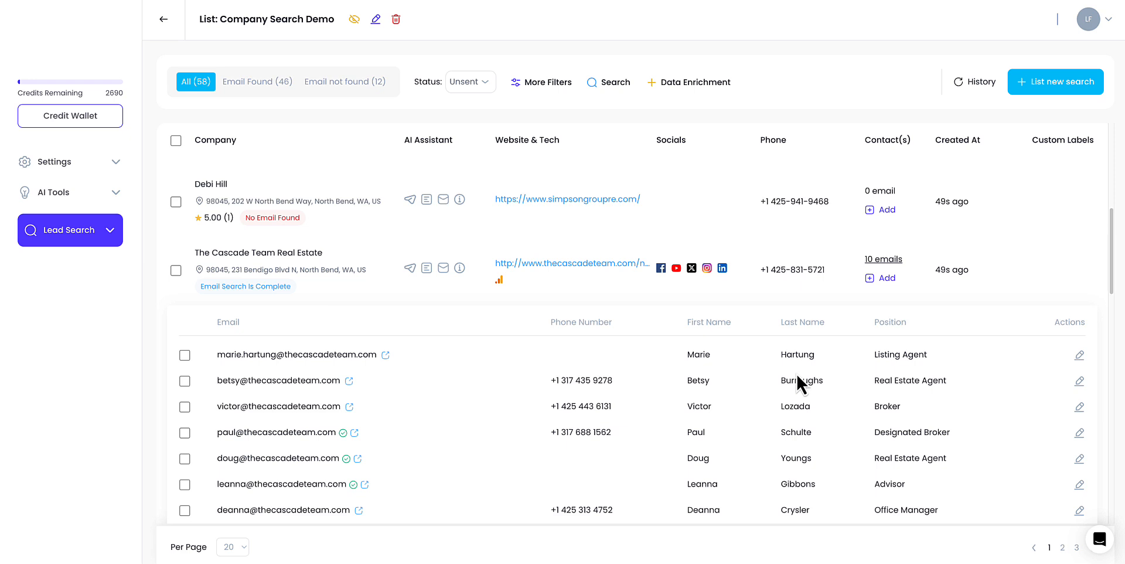
{"action": "left_click_drag", "start_coordinate": [562, 379], "coordinate": [625, 382]}
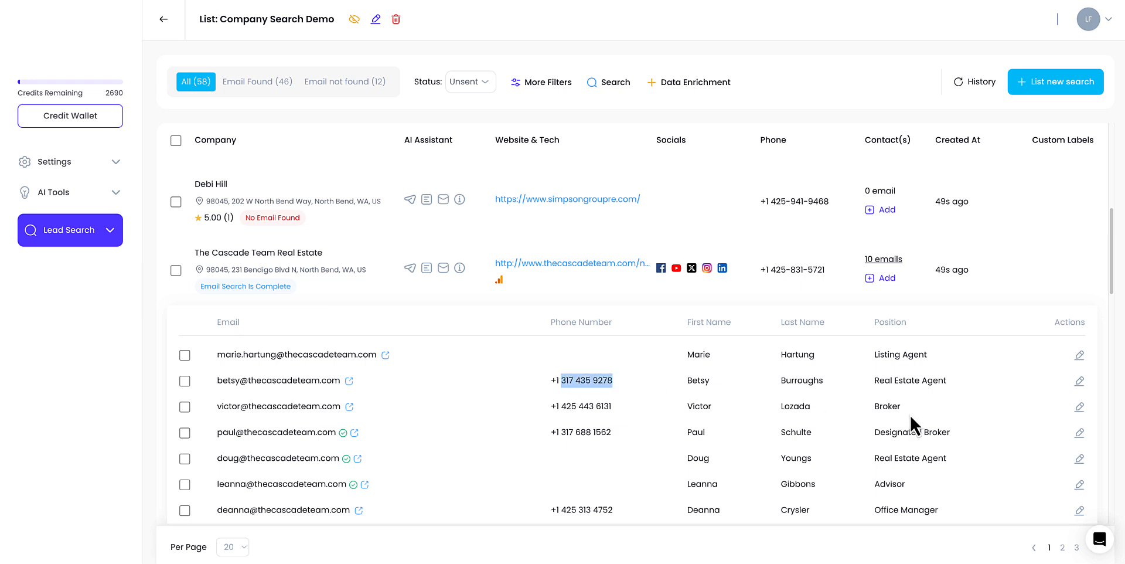
{"action": "scroll", "coordinate": [894, 375], "scroll_direction": "down", "scroll_amount": 1}
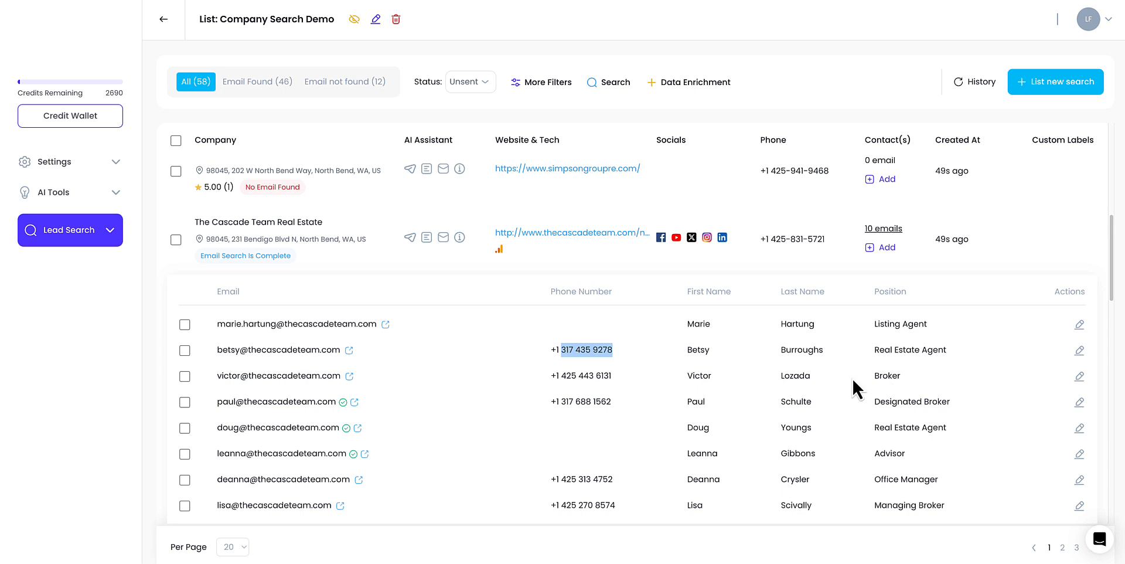
{"action": "scroll", "coordinate": [812, 385], "scroll_direction": "down", "scroll_amount": 3}
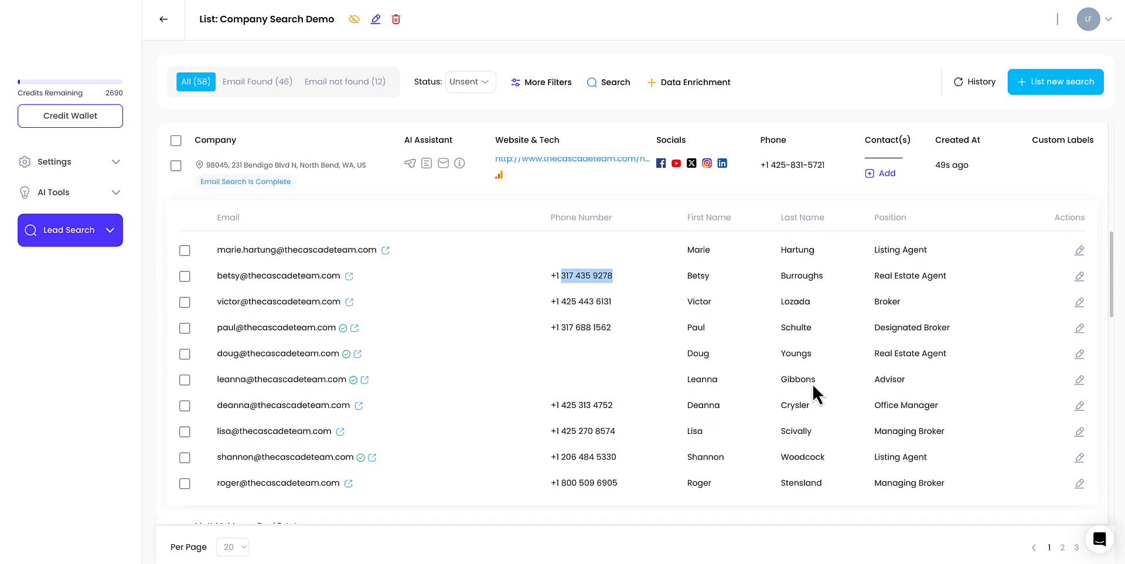
{"action": "scroll", "coordinate": [812, 382], "scroll_direction": "up", "scroll_amount": 6}
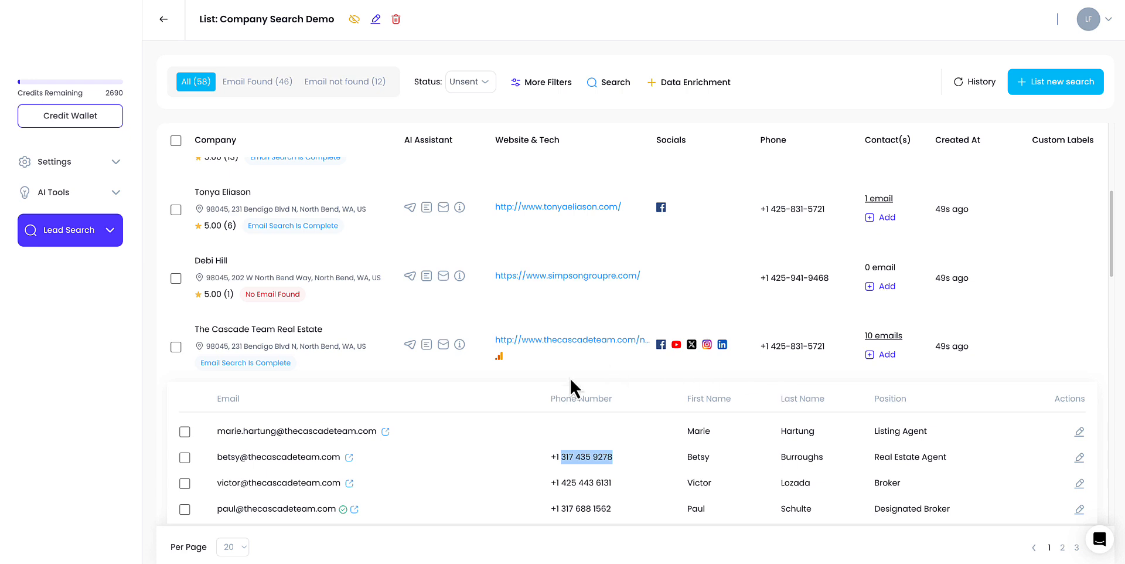
- Generate the AI awards-and-details summary for The Cascade Team Real Estate, read through it, and close it
{"action": "left_click", "coordinate": [427, 345]}
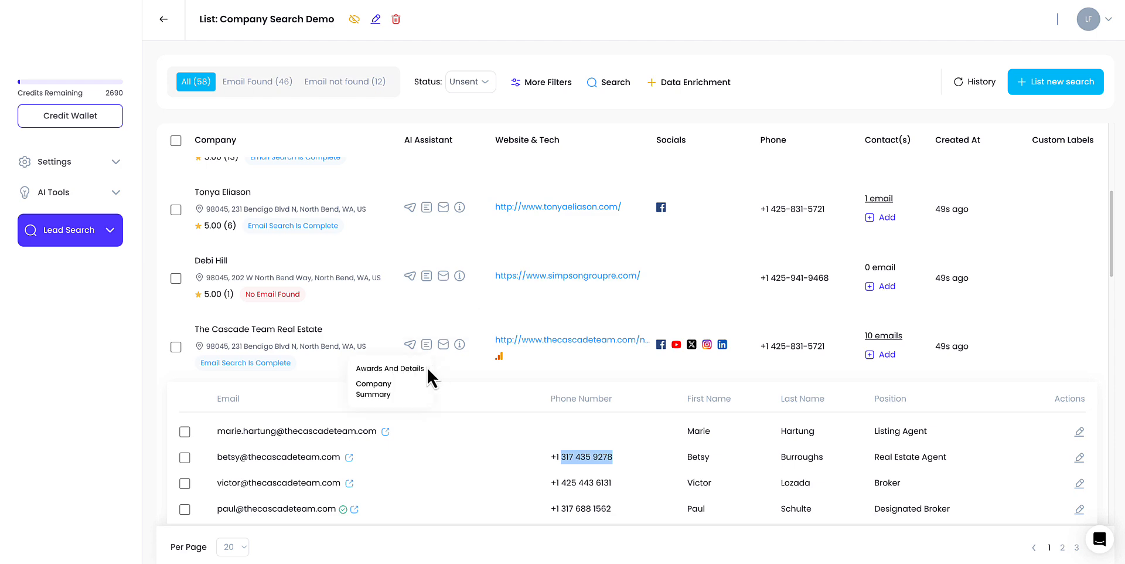
{"action": "left_click", "coordinate": [389, 369]}
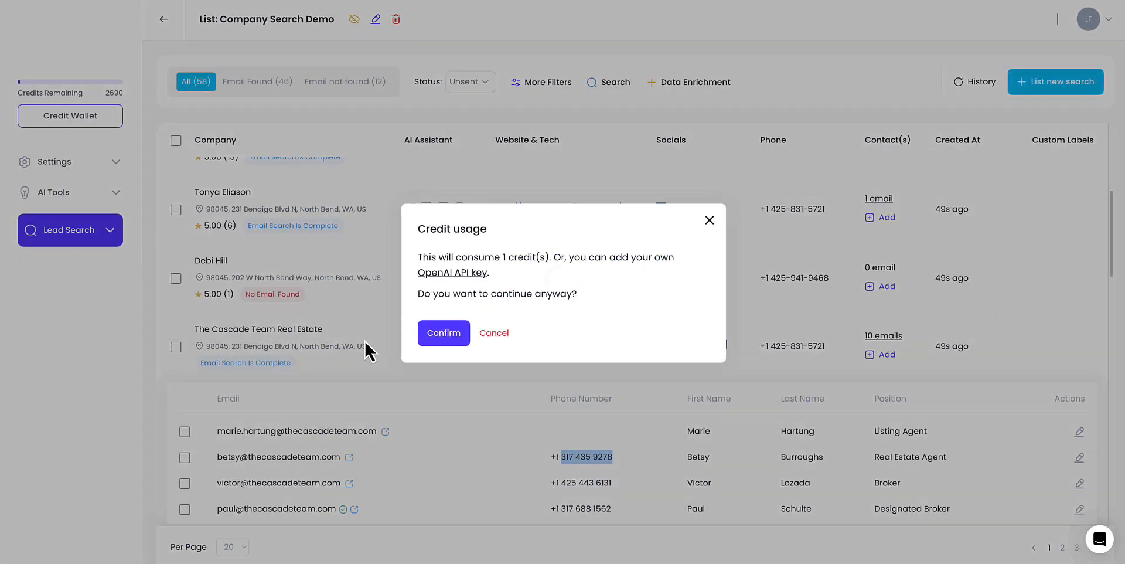
{"action": "left_click", "coordinate": [461, 340]}
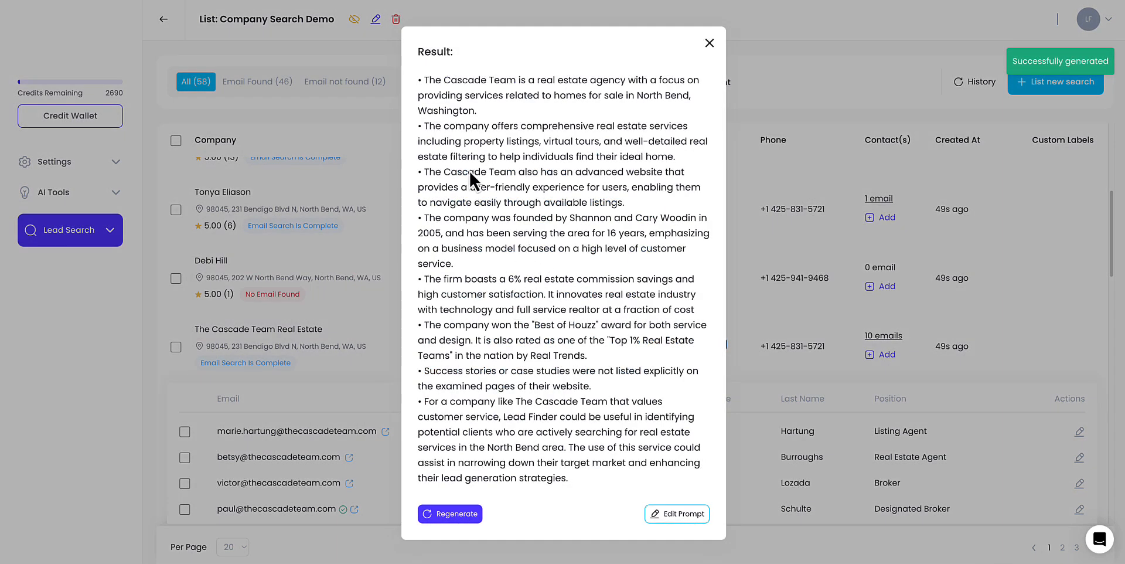
{"action": "left_click_drag", "start_coordinate": [458, 85], "coordinate": [557, 96]}
{"action": "left_click_drag", "start_coordinate": [490, 125], "coordinate": [525, 131]}
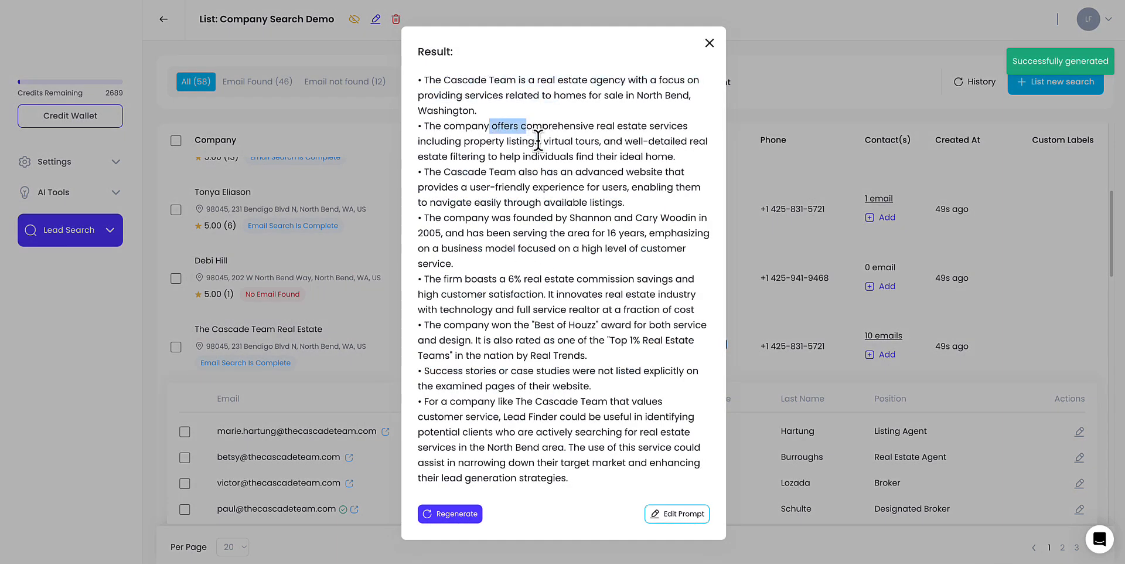
{"action": "left_click", "coordinate": [502, 188]}
{"action": "left_click_drag", "start_coordinate": [484, 217], "coordinate": [681, 217]}
{"action": "left_click_drag", "start_coordinate": [423, 233], "coordinate": [498, 234]}
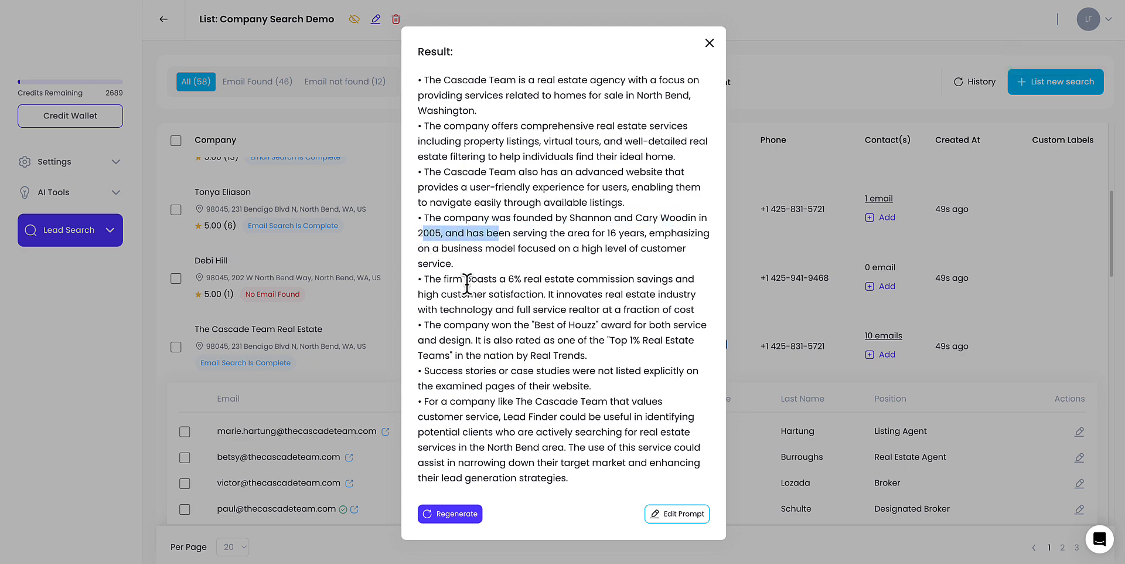
{"action": "left_click_drag", "start_coordinate": [435, 280], "coordinate": [573, 339]}
{"action": "left_click", "coordinate": [573, 340]}
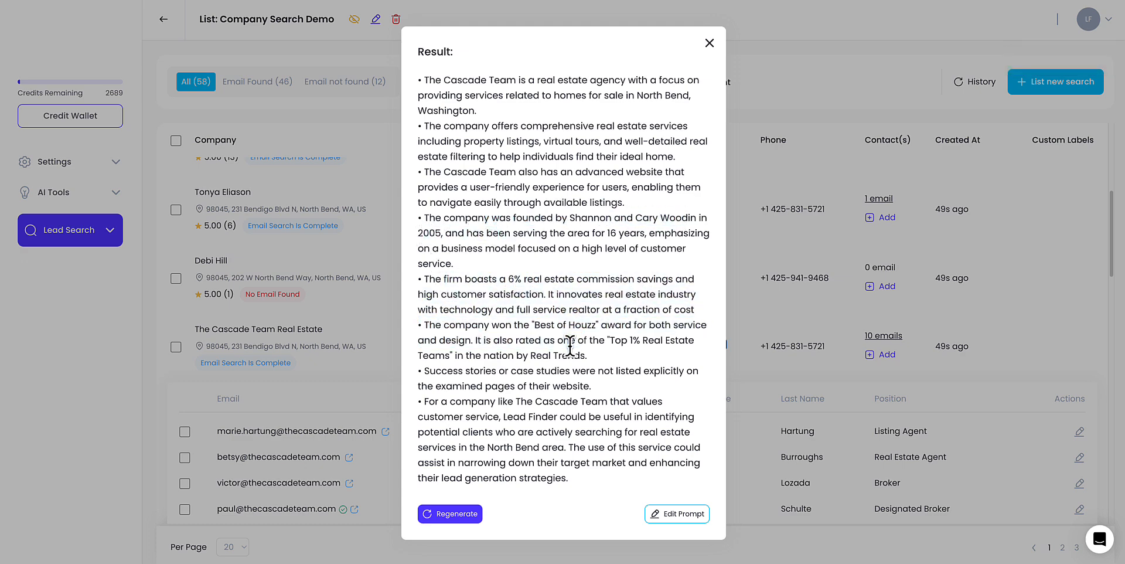
{"action": "left_click", "coordinate": [709, 44]}
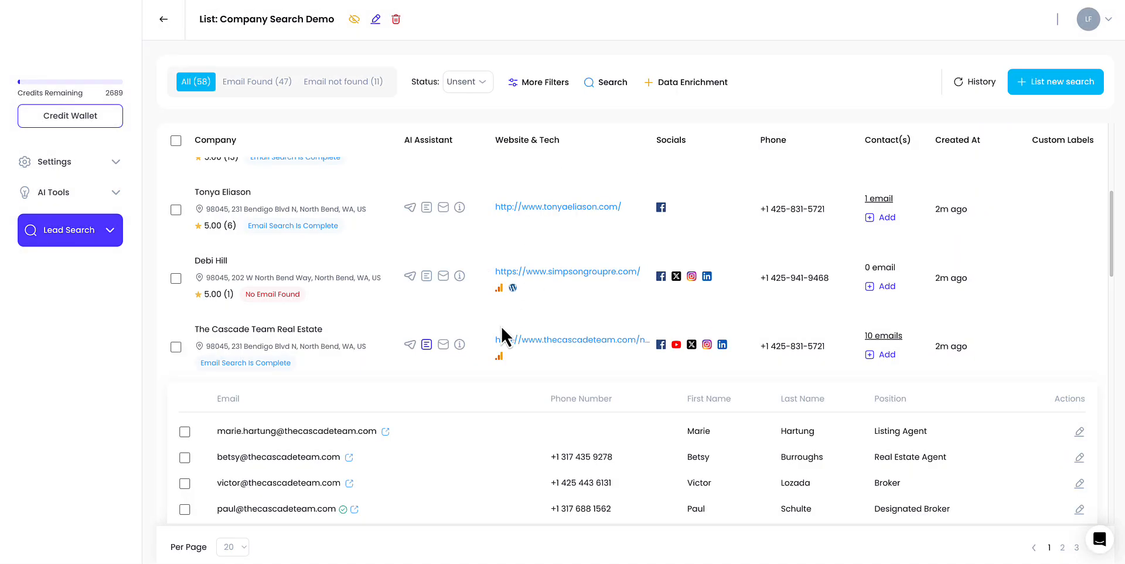
- Generate an AI icebreaker message for The Cascade Team Real Estate, confirming the credit use, and close the result
{"action": "left_click_drag", "start_coordinate": [261, 328], "coordinate": [310, 327]}
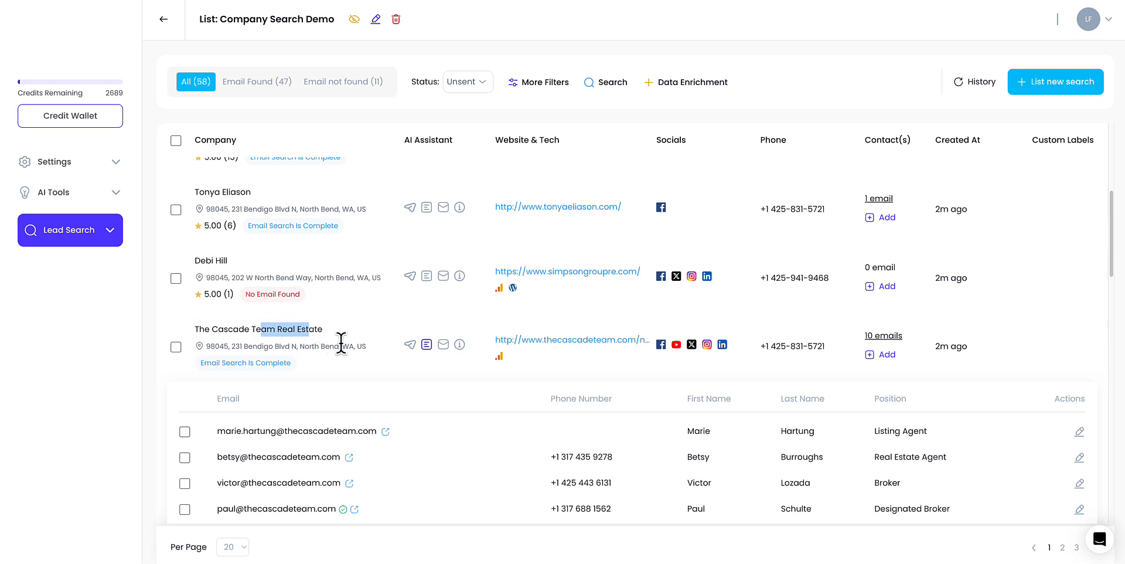
{"action": "left_click", "coordinate": [367, 384]}
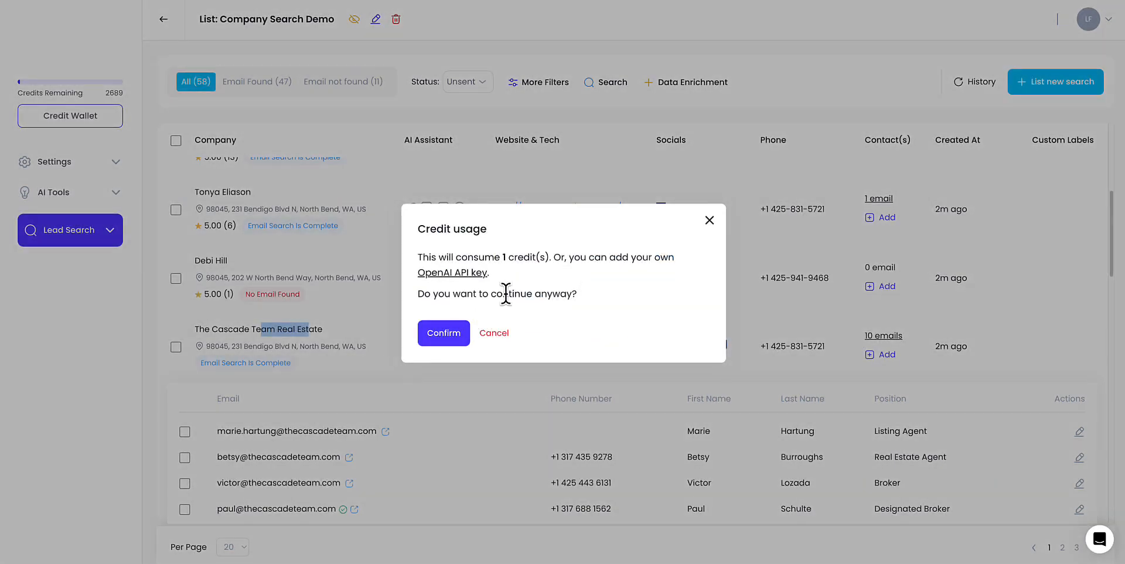
{"action": "left_click", "coordinate": [467, 329]}
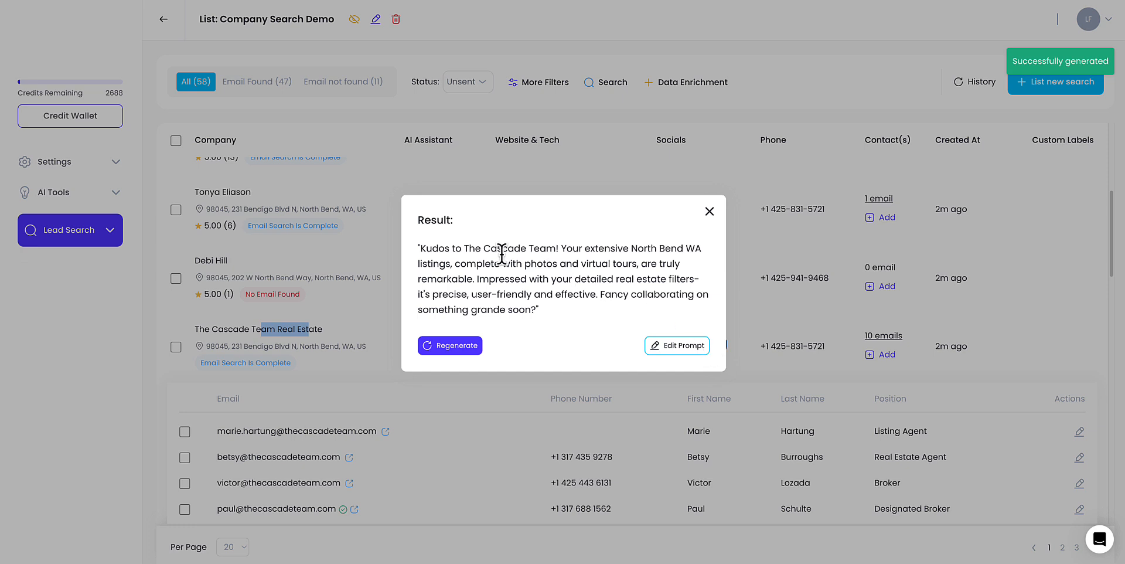
{"action": "left_click_drag", "start_coordinate": [482, 248], "coordinate": [759, 225]}
{"action": "left_click", "coordinate": [709, 211]}
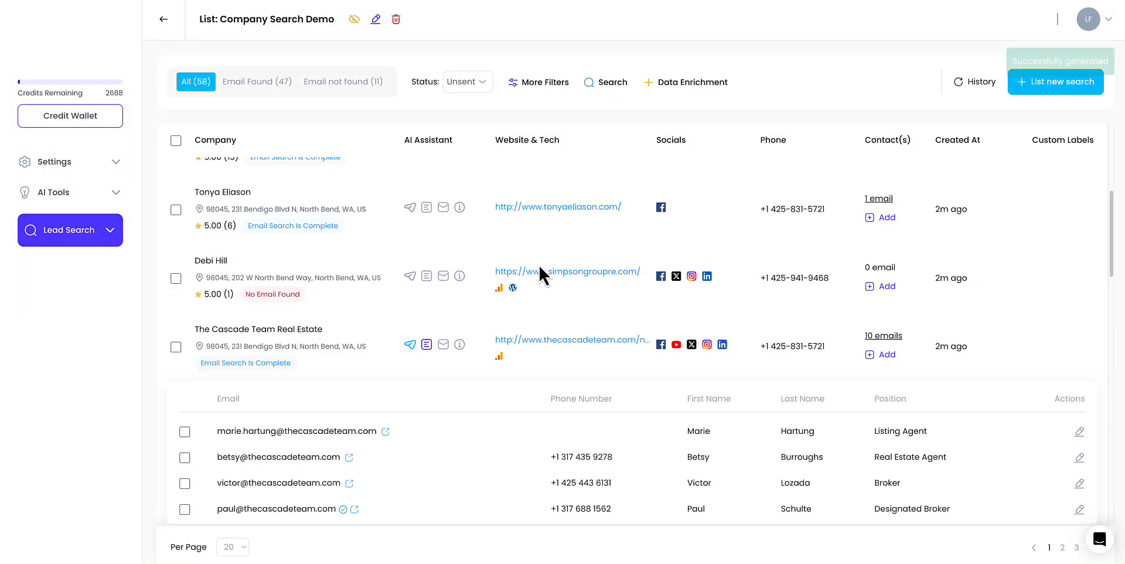
- Generate another AI personalized message for The Cascade Team Real Estate and close the result
{"action": "left_click", "coordinate": [462, 345]}
{"action": "left_click", "coordinate": [445, 367]}
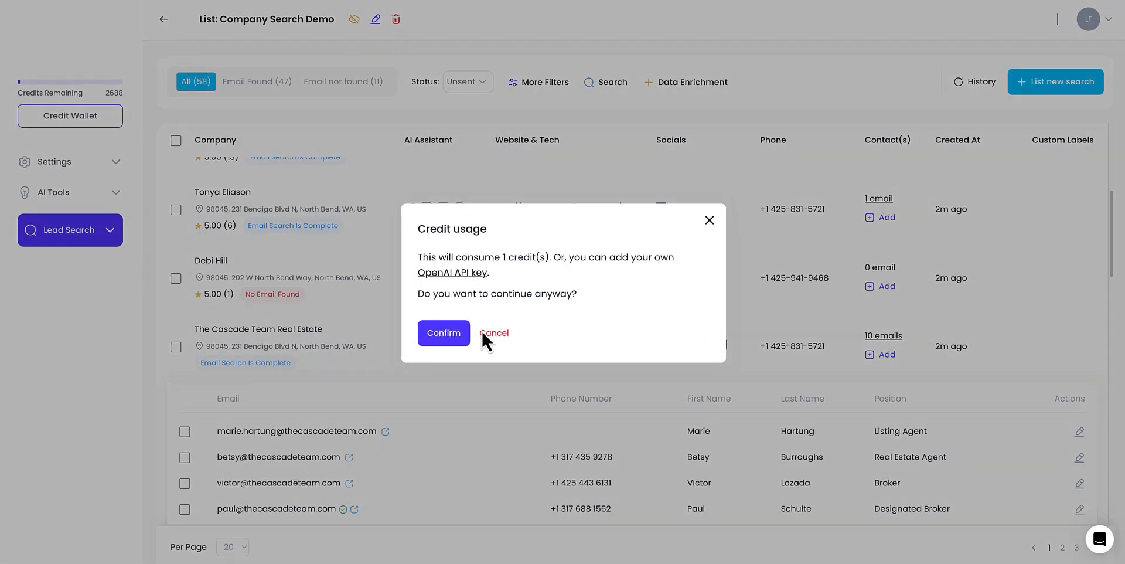
{"action": "left_click", "coordinate": [482, 329]}
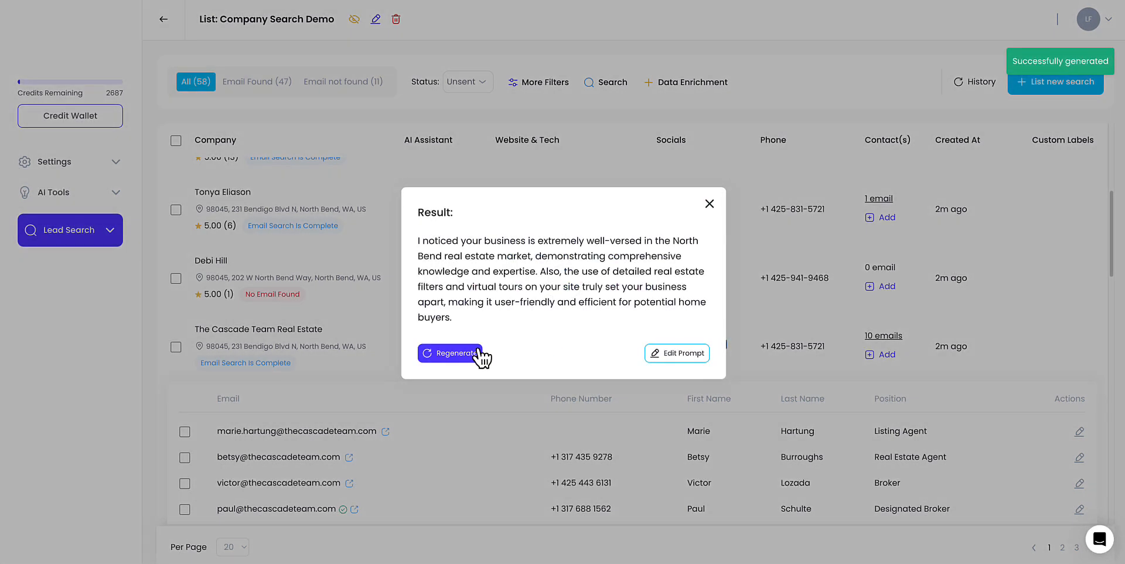
{"action": "left_click", "coordinate": [702, 209]}
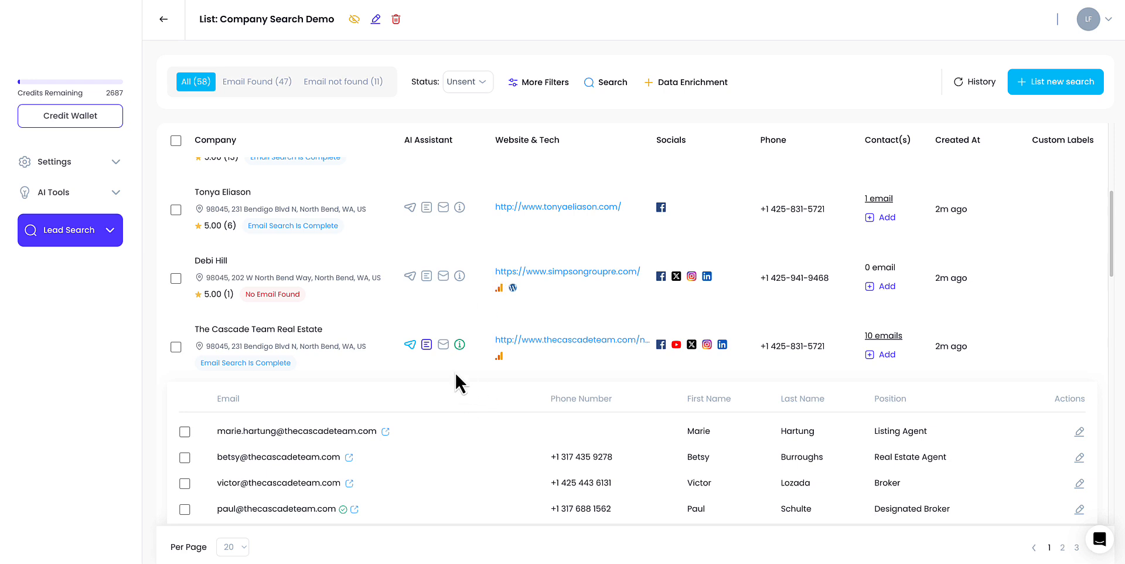
{"action": "scroll", "coordinate": [456, 375], "scroll_direction": "down", "scroll_amount": 1}
{"action": "scroll", "coordinate": [454, 371], "scroll_direction": "up", "scroll_amount": 2}
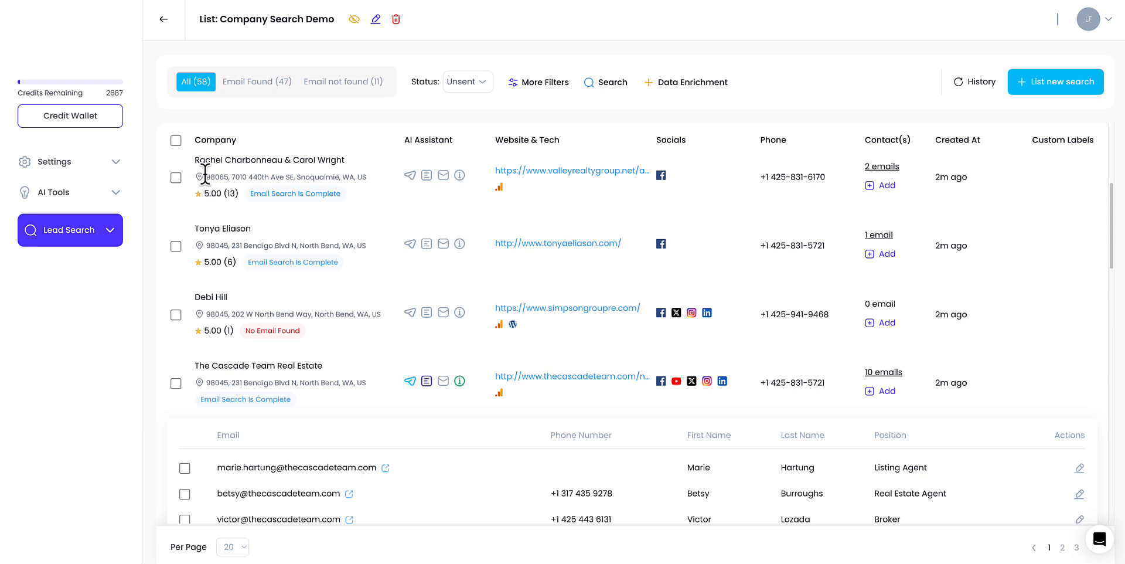
{"action": "left_click_drag", "start_coordinate": [204, 176], "coordinate": [286, 177]}
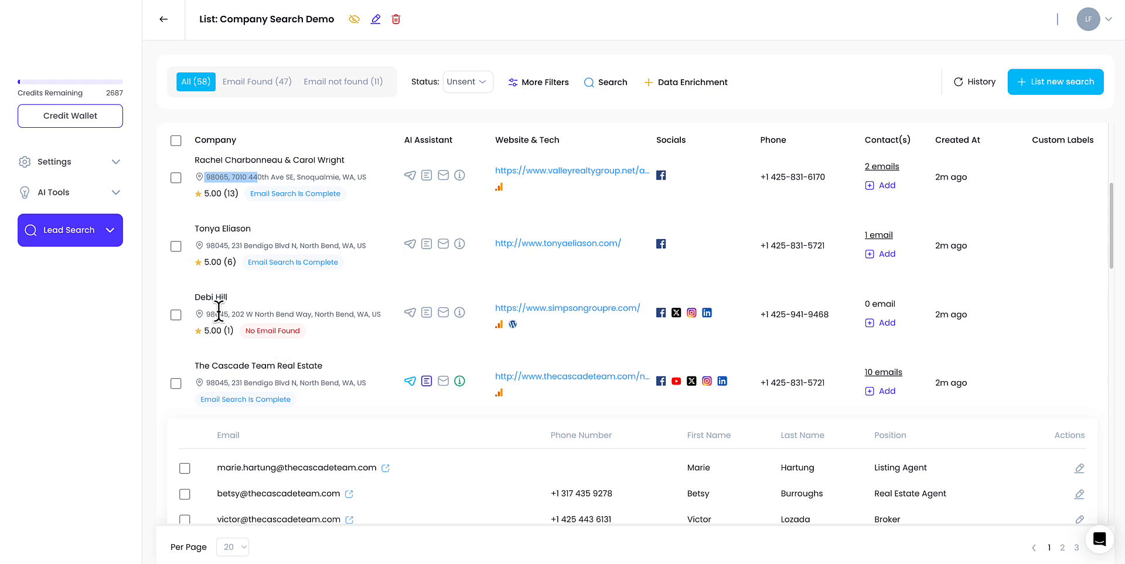
{"action": "left_click_drag", "start_coordinate": [215, 297], "coordinate": [205, 297]}
{"action": "left_click", "coordinate": [178, 314]}
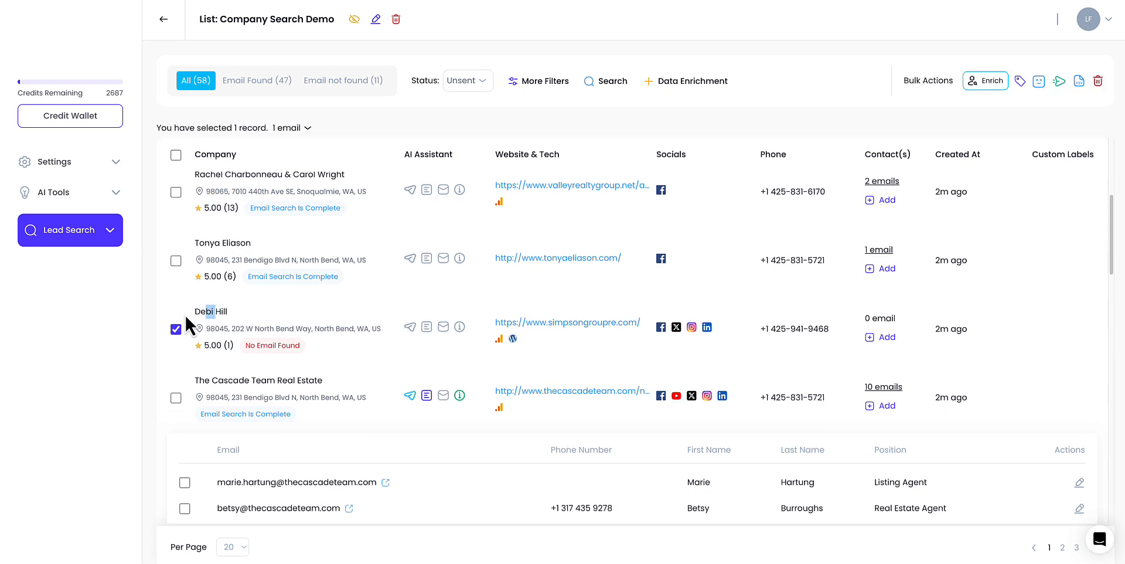
{"action": "left_click", "coordinate": [1020, 82]}
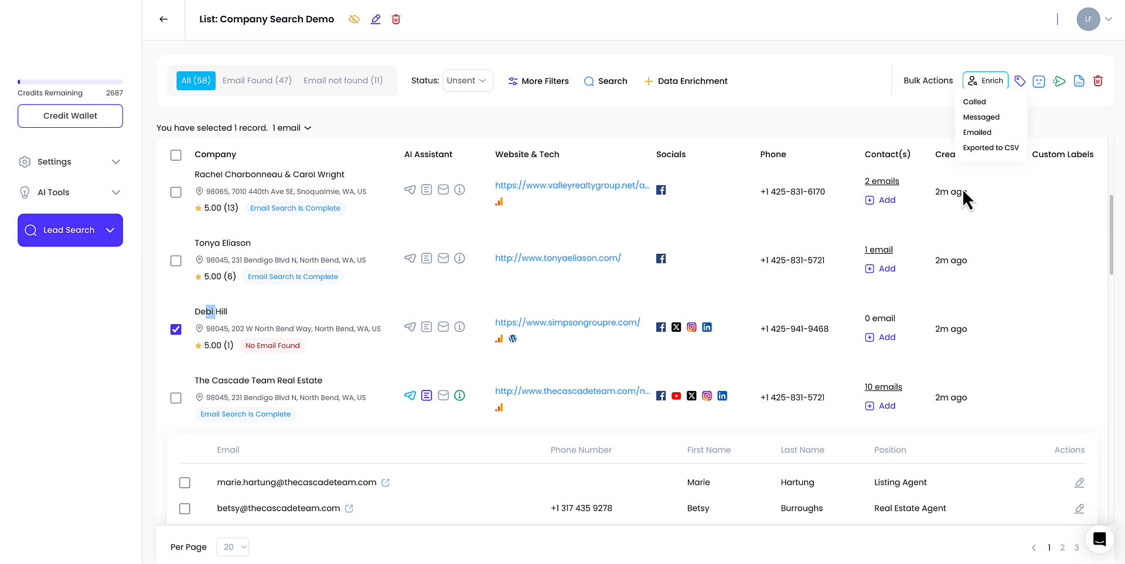
{"action": "left_click", "coordinate": [993, 118]}
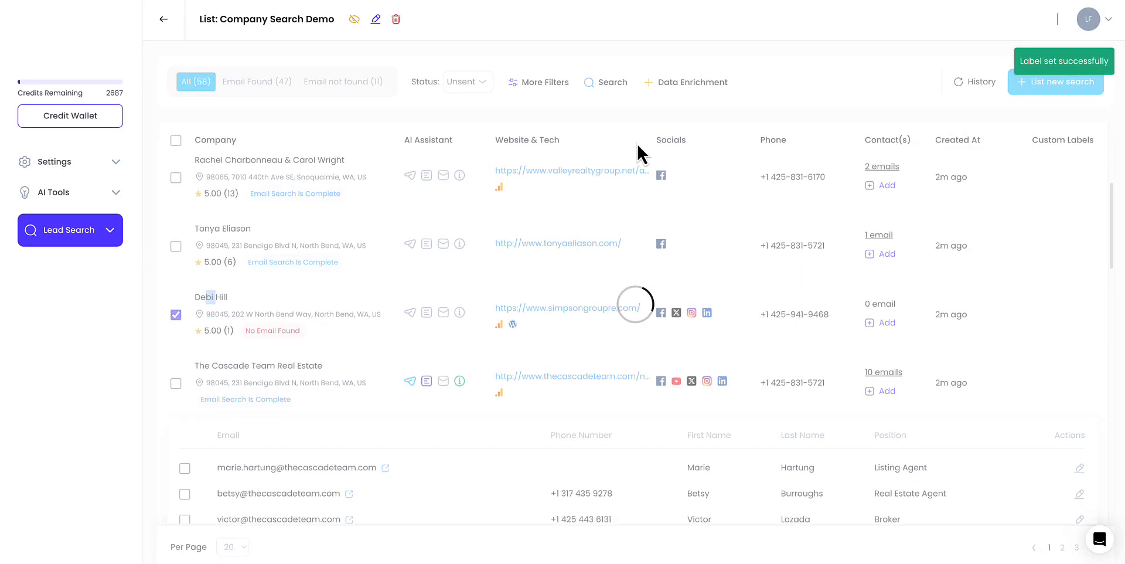
- Examine the Company Size and Position options under More Filters, then close the filter menu
{"action": "left_click", "coordinate": [538, 83]}
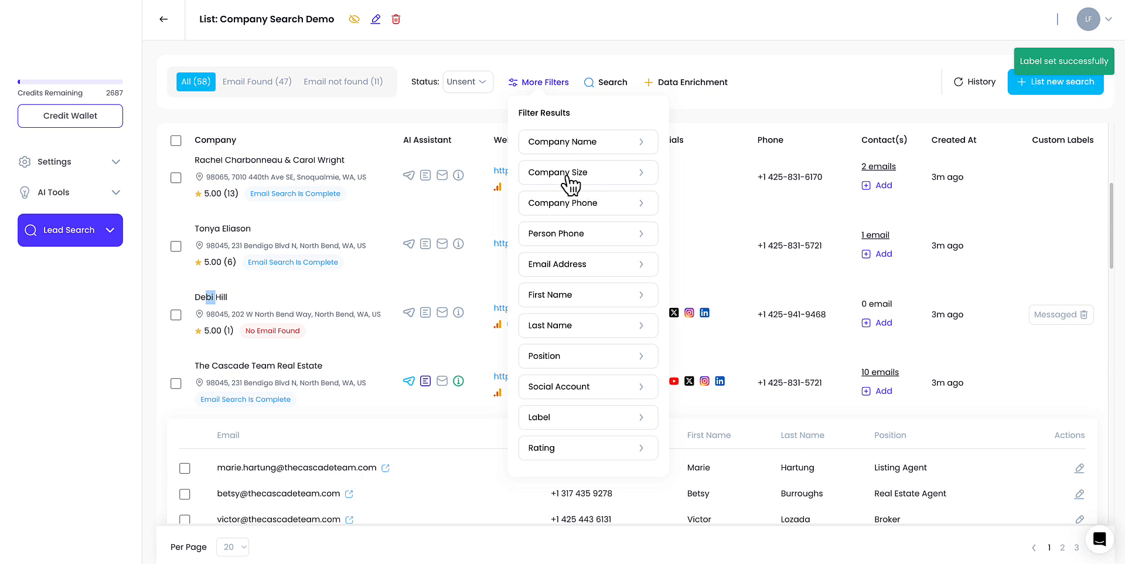
{"action": "left_click", "coordinate": [589, 176]}
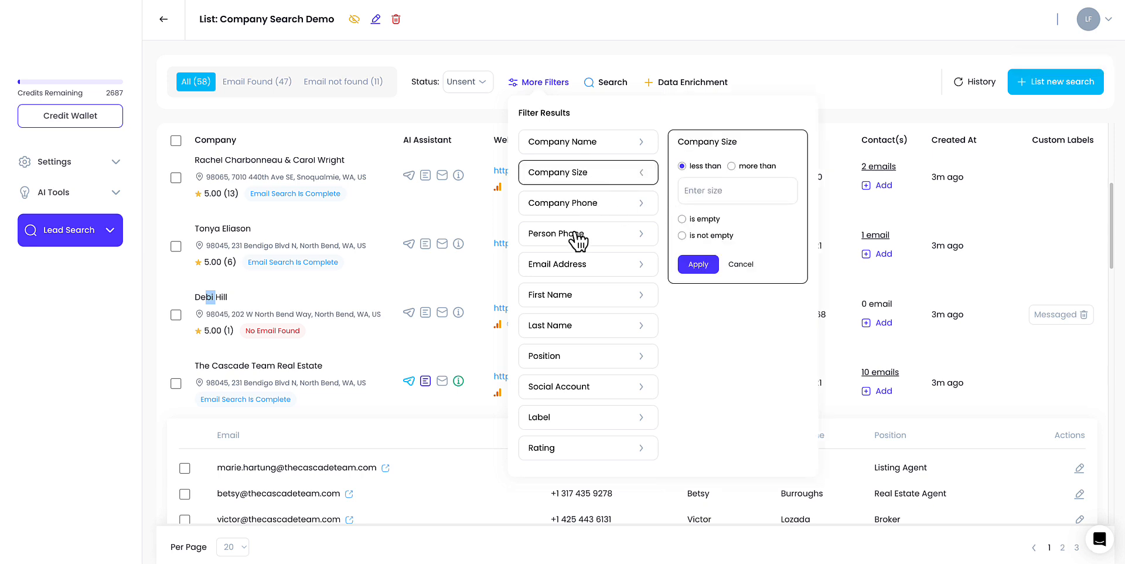
{"action": "left_click", "coordinate": [591, 347]}
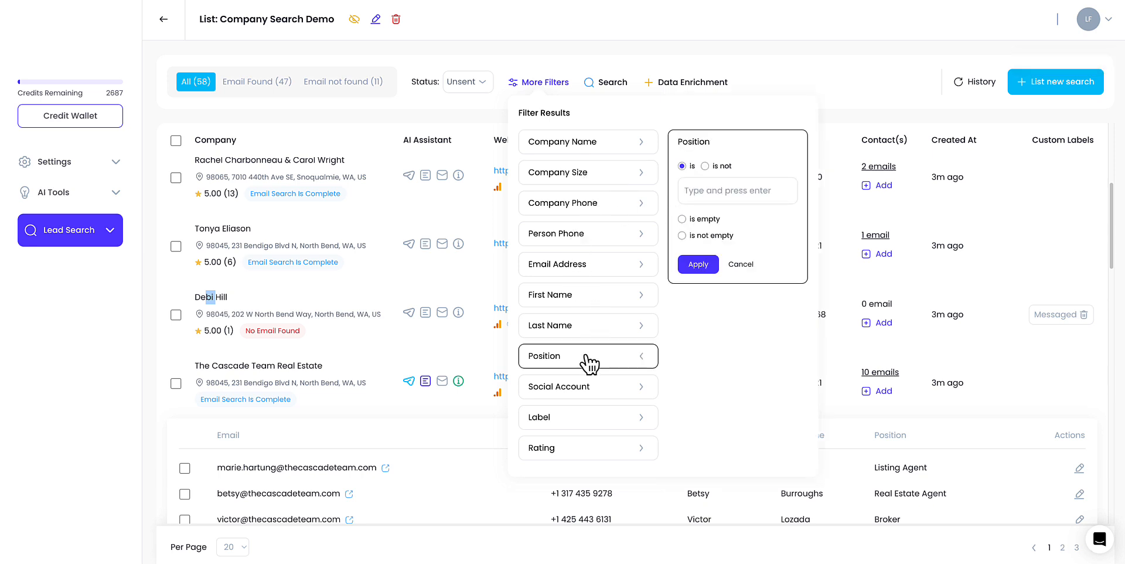
{"action": "left_click", "coordinate": [752, 77]}
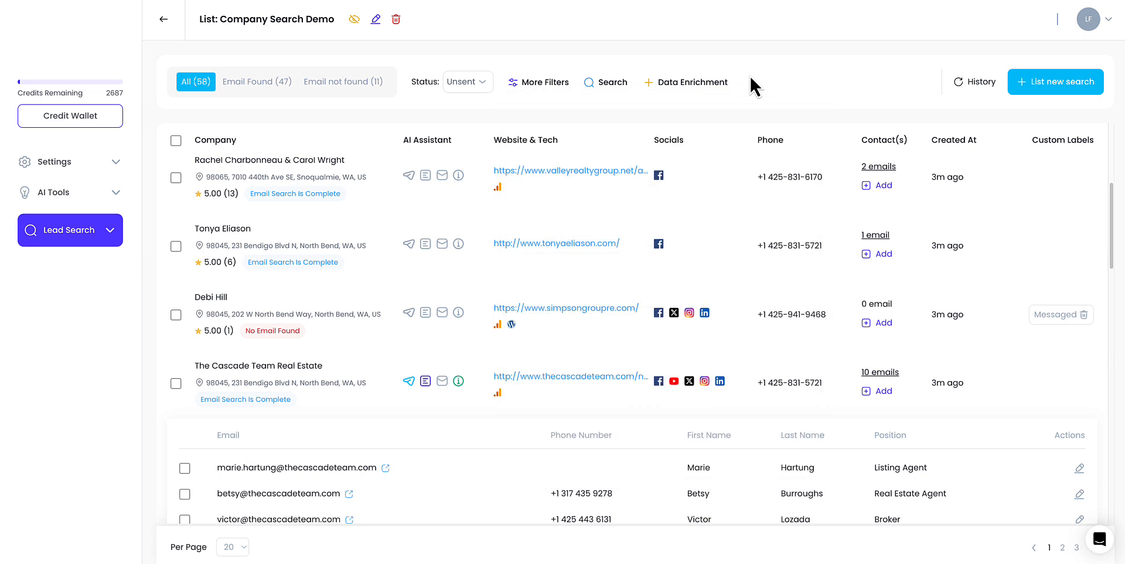
- Start a new People Search with the description Managing Director
{"action": "left_click", "coordinate": [101, 231]}
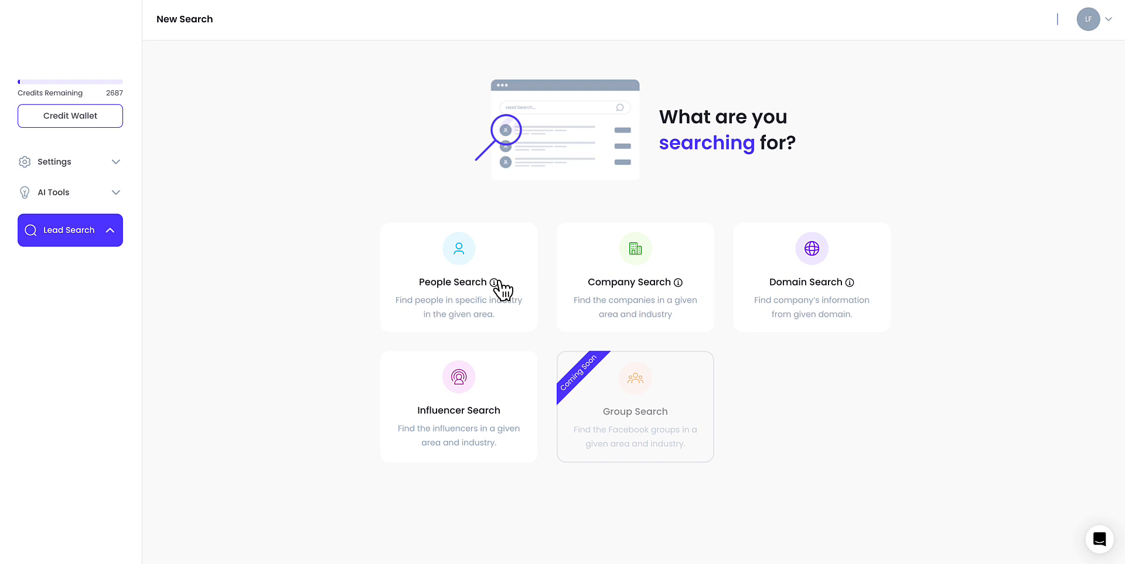
{"action": "left_click", "coordinate": [459, 291]}
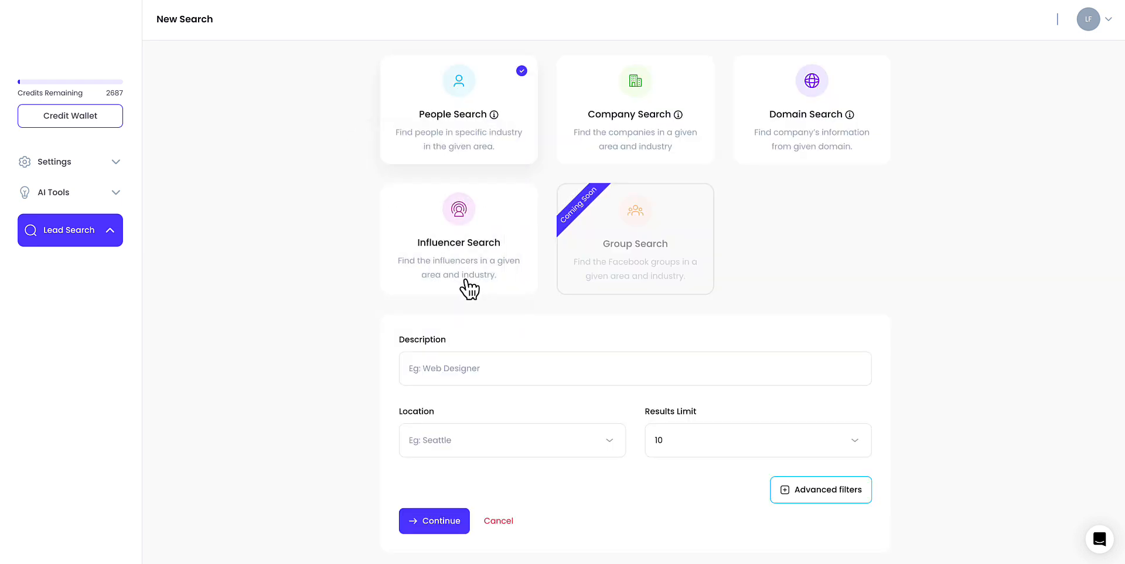
{"action": "left_click", "coordinate": [471, 360]}
{"action": "left_click", "coordinate": [493, 336]}
{"action": "type", "text": "Mana"}
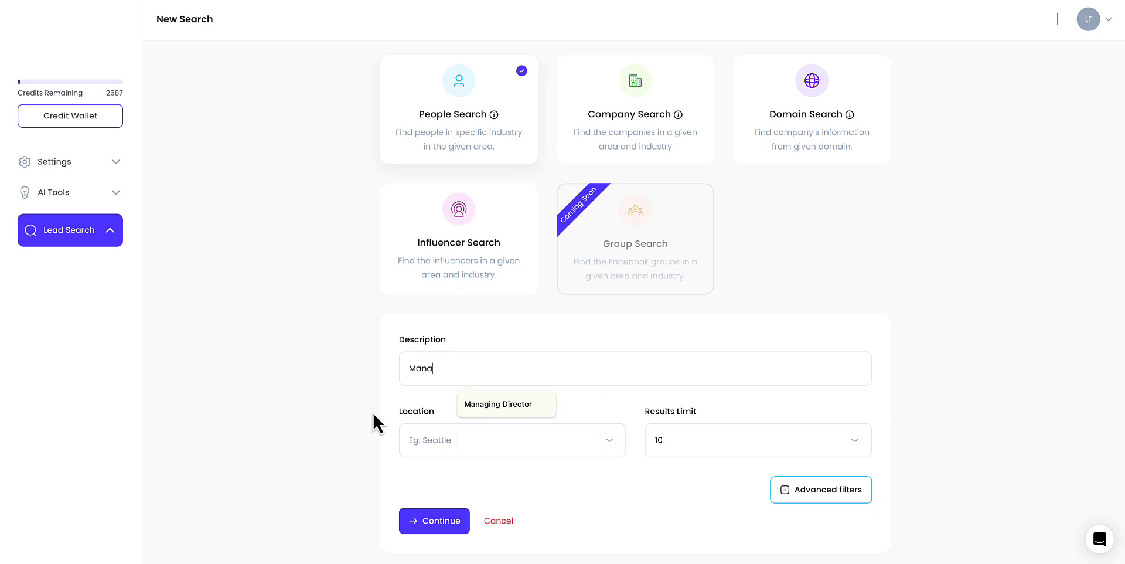
{"action": "left_click", "coordinate": [488, 404]}
- Set the location to London, England, GB and run the people search
{"action": "left_click", "coordinate": [465, 428]}
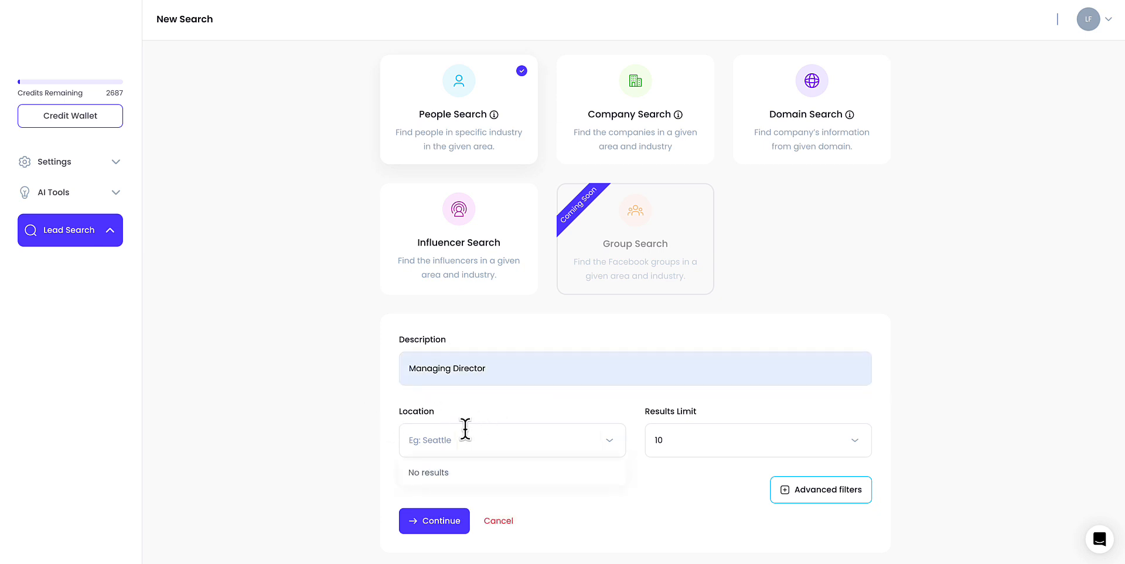
{"action": "type", "text": "London"}
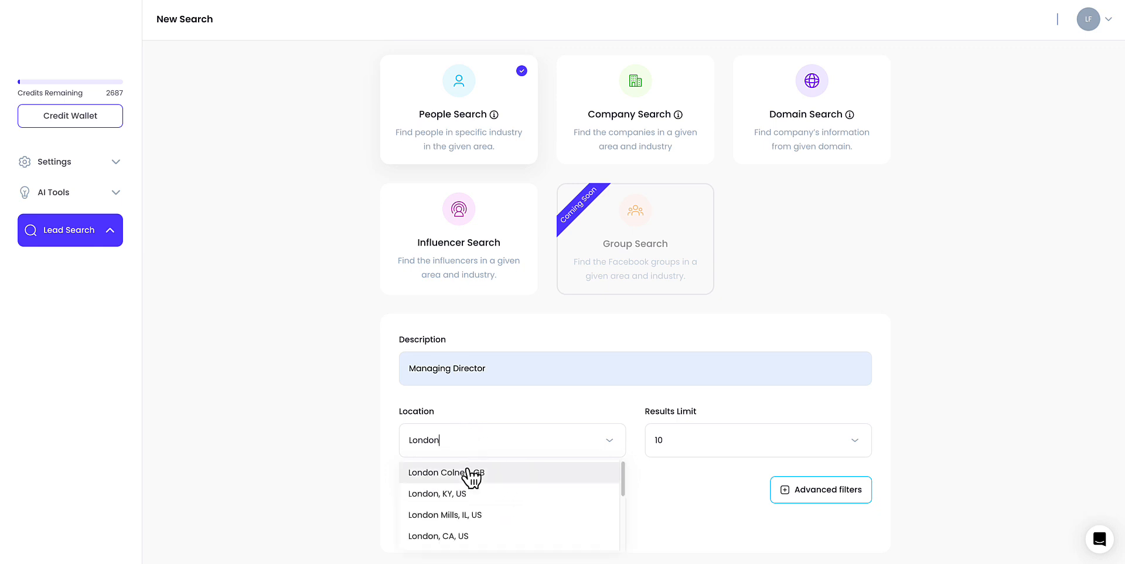
{"action": "type", "text": ", GB"}
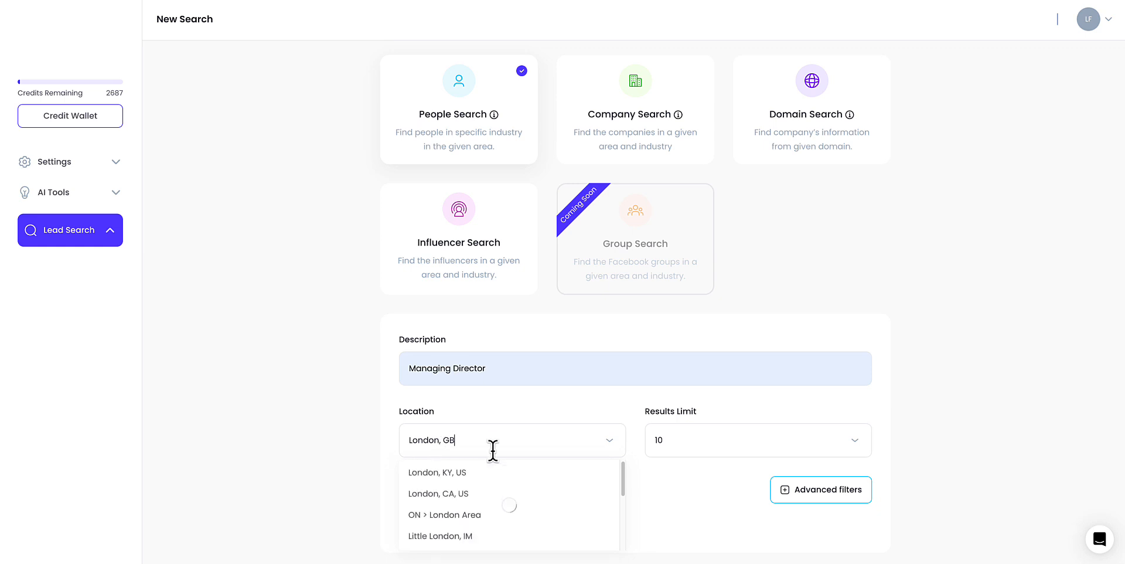
{"action": "scroll", "coordinate": [484, 497], "scroll_direction": "down", "scroll_amount": 1}
{"action": "scroll", "coordinate": [484, 504], "scroll_direction": "down", "scroll_amount": 2}
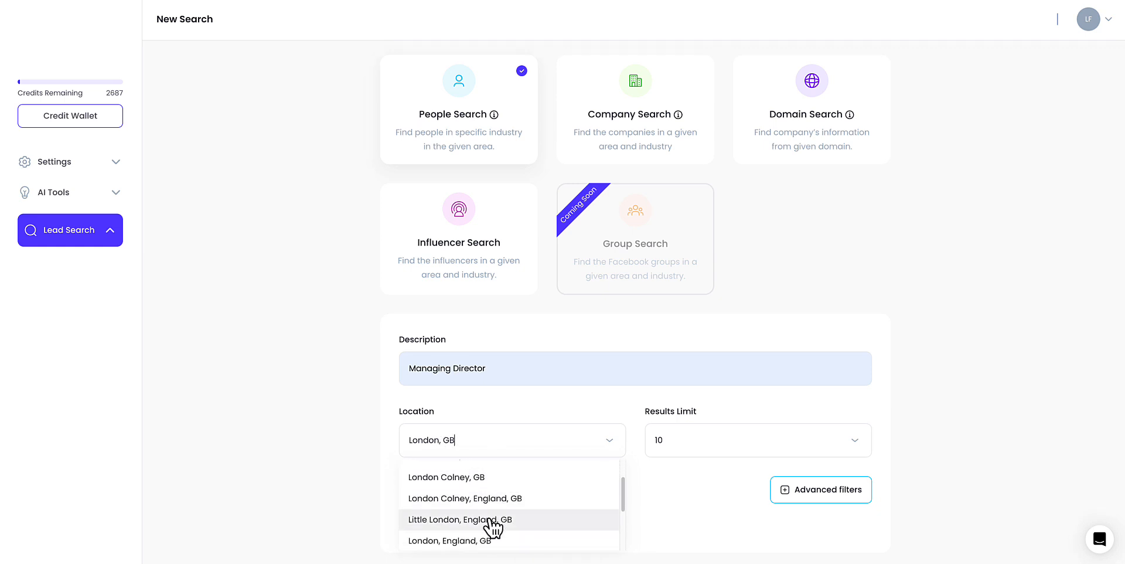
{"action": "left_click", "coordinate": [485, 529]}
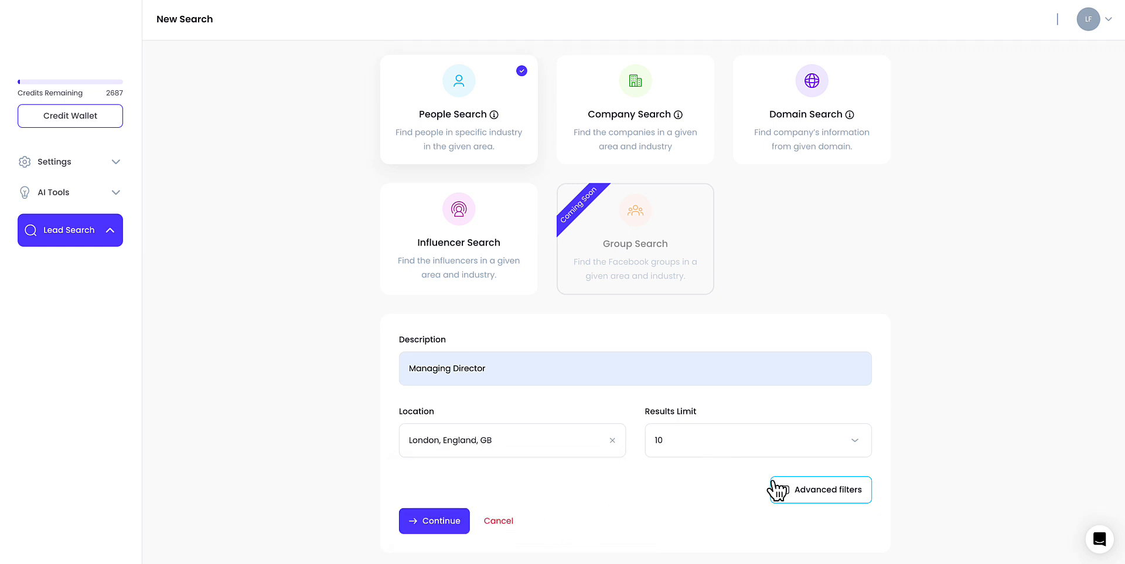
{"action": "left_click", "coordinate": [422, 531]}
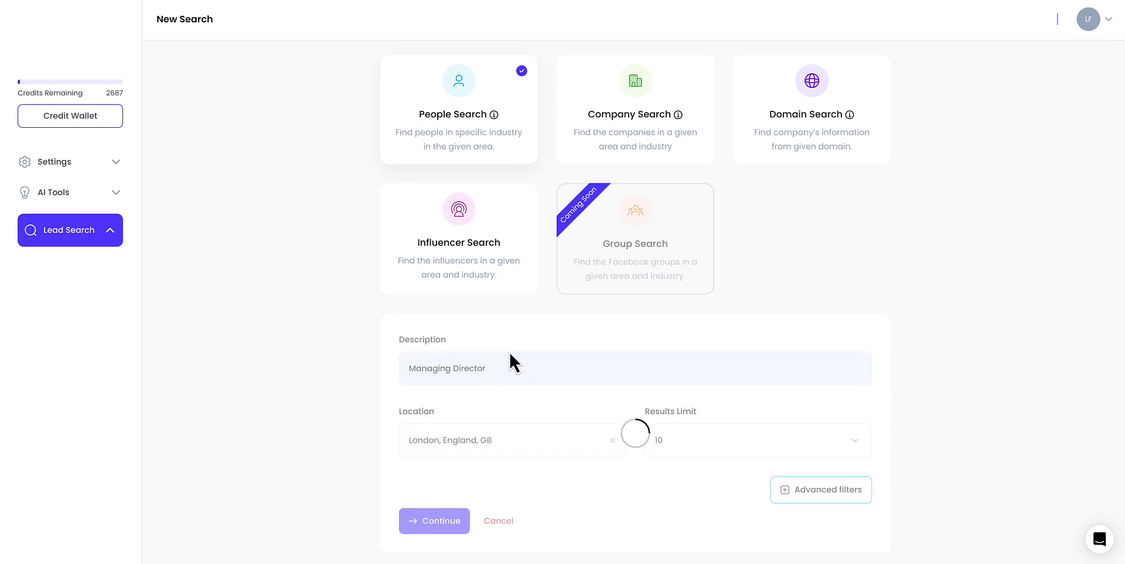
- Open the advanced filters of the people search
{"action": "scroll", "coordinate": [616, 306], "scroll_direction": "up", "scroll_amount": 3}
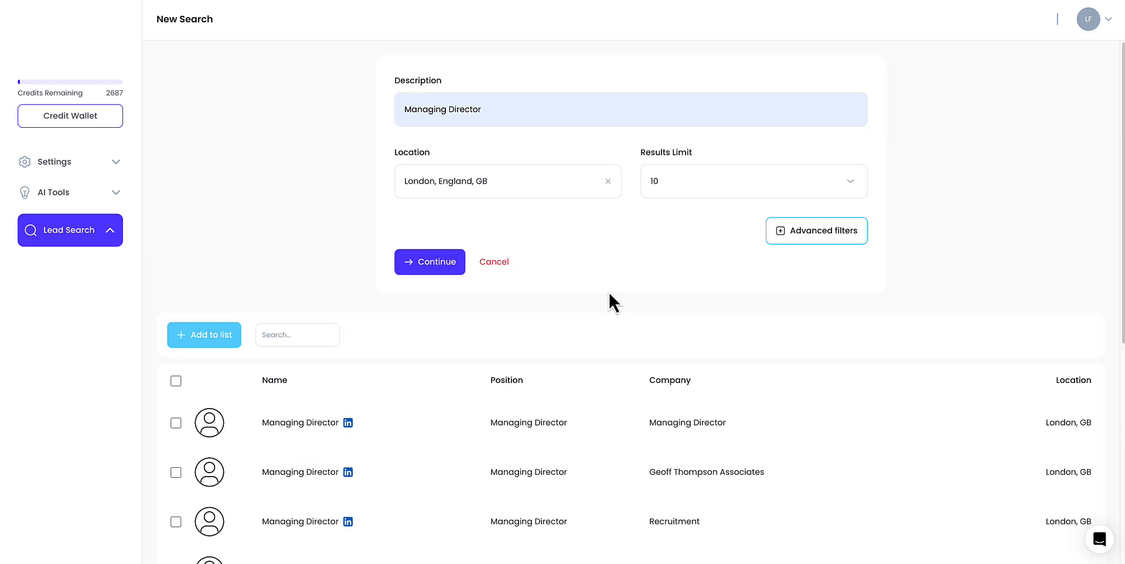
{"action": "scroll", "coordinate": [609, 290], "scroll_direction": "down", "scroll_amount": 1}
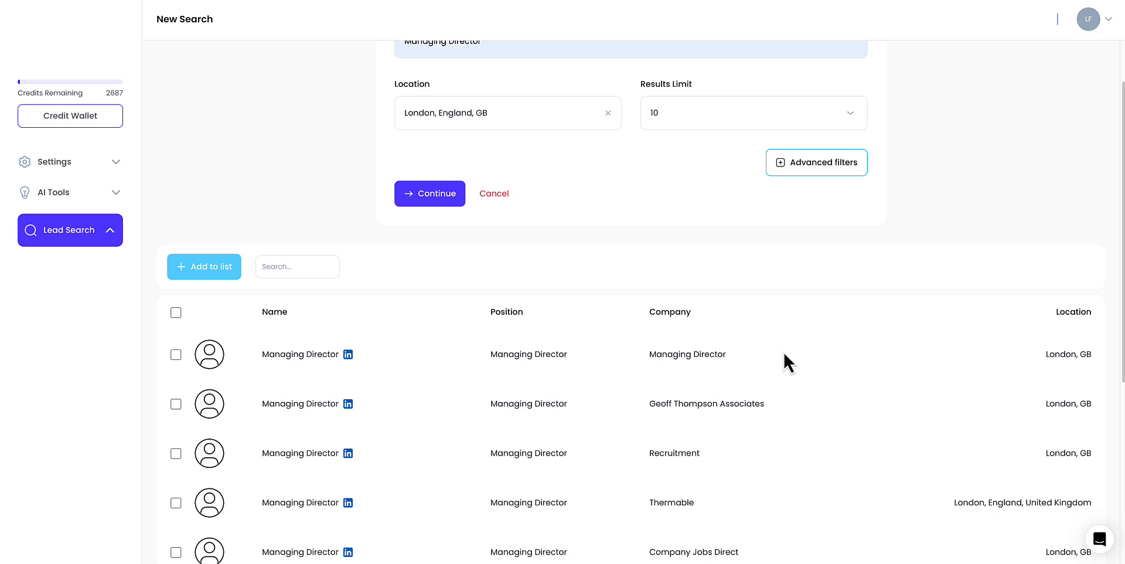
{"action": "left_click", "coordinate": [813, 166]}
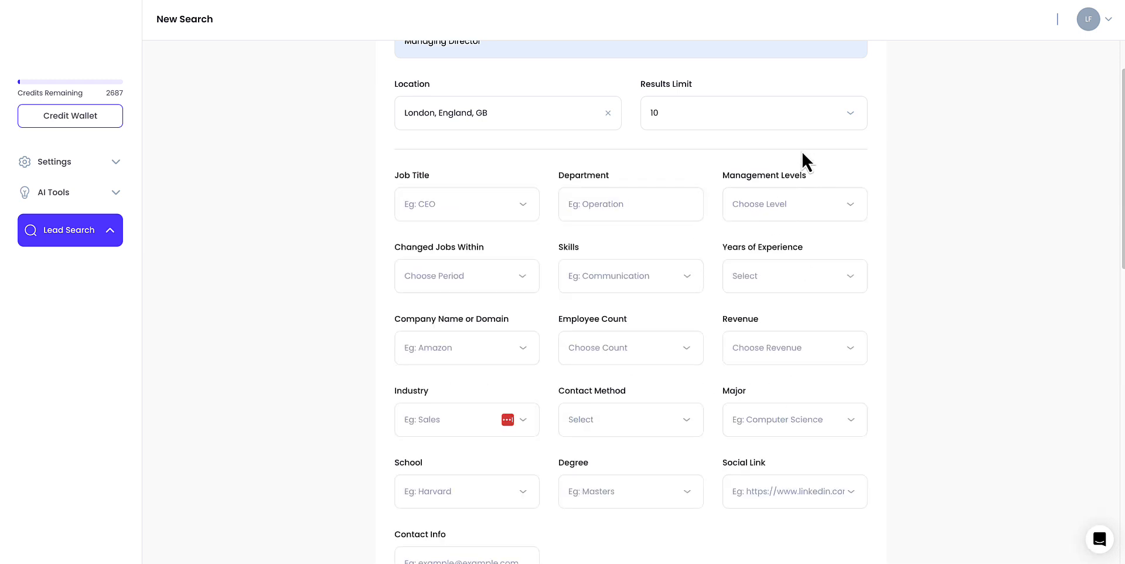
- Set the people search's management level filter to C-Level
{"action": "left_click", "coordinate": [513, 203]}
{"action": "left_click", "coordinate": [526, 181]}
{"action": "left_click", "coordinate": [489, 203]}
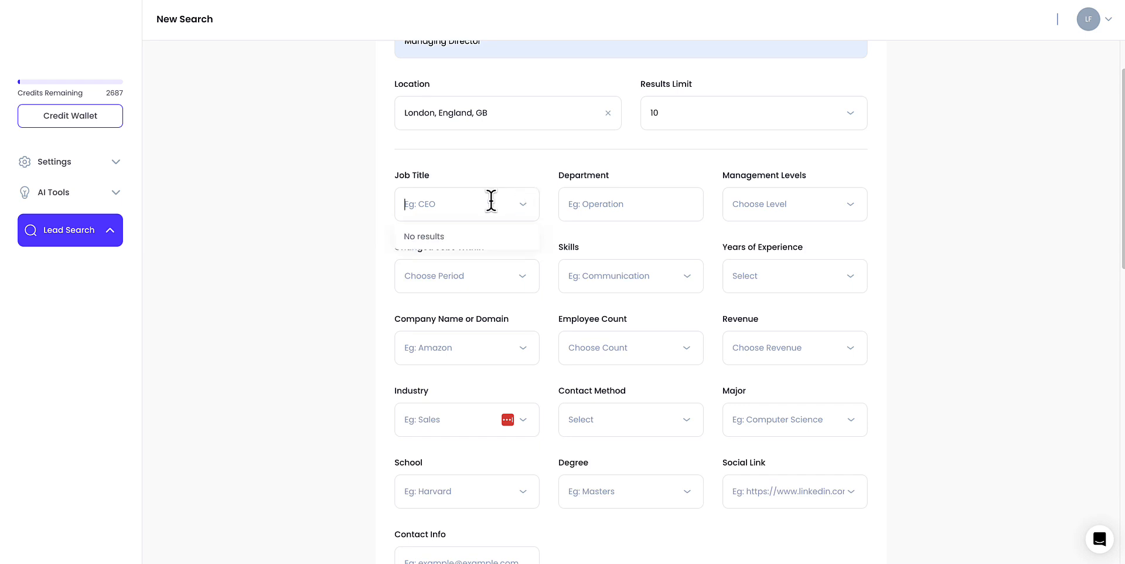
{"action": "left_click", "coordinate": [793, 218]}
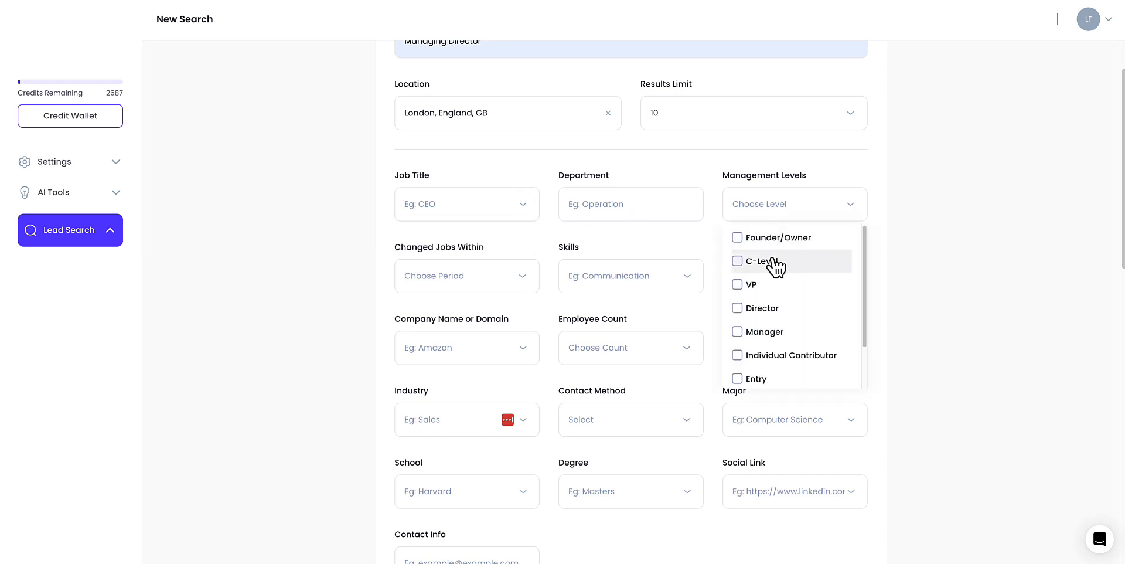
{"action": "left_click", "coordinate": [752, 262]}
{"action": "left_click", "coordinate": [632, 165]}
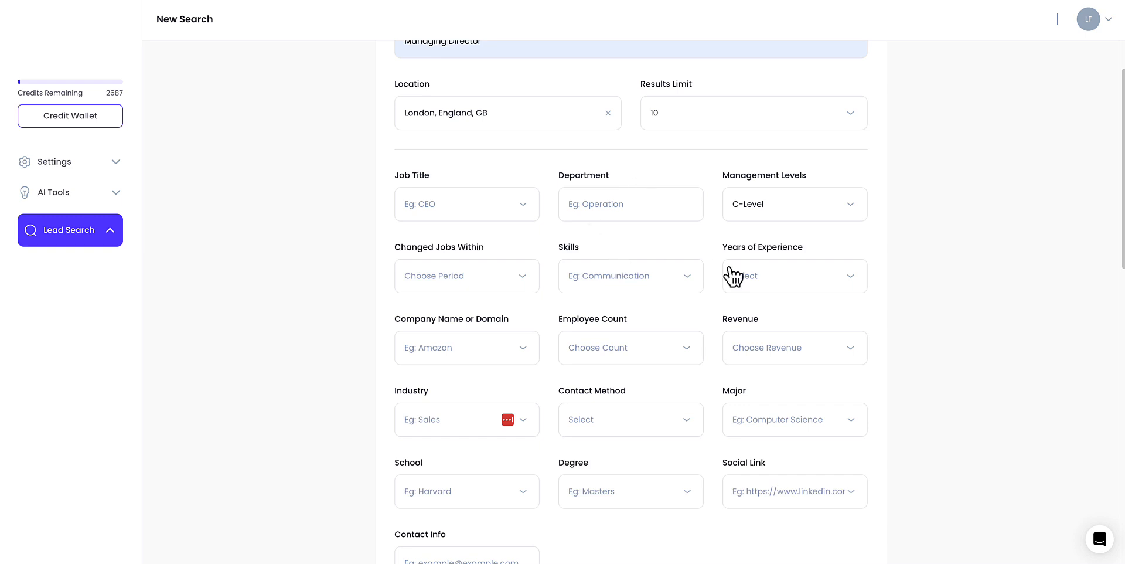
- Set years of experience to 10+ and employee count to 101-500
{"action": "left_click", "coordinate": [764, 280]}
{"action": "left_click", "coordinate": [756, 353]}
{"action": "left_click", "coordinate": [640, 358]}
{"action": "scroll", "coordinate": [630, 399], "scroll_direction": "down", "scroll_amount": 1}
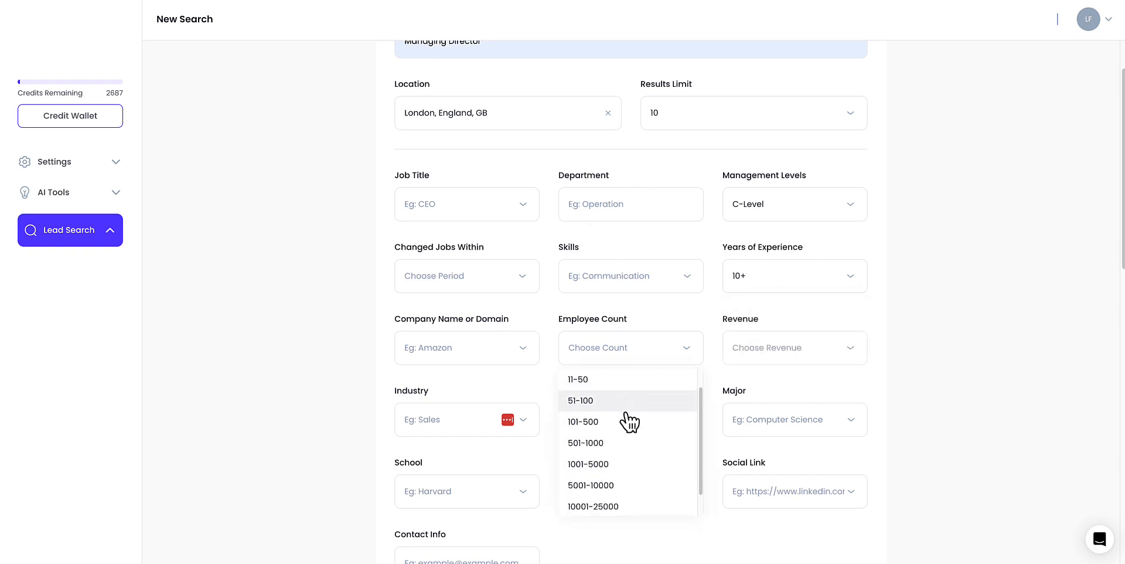
{"action": "left_click", "coordinate": [630, 430]}
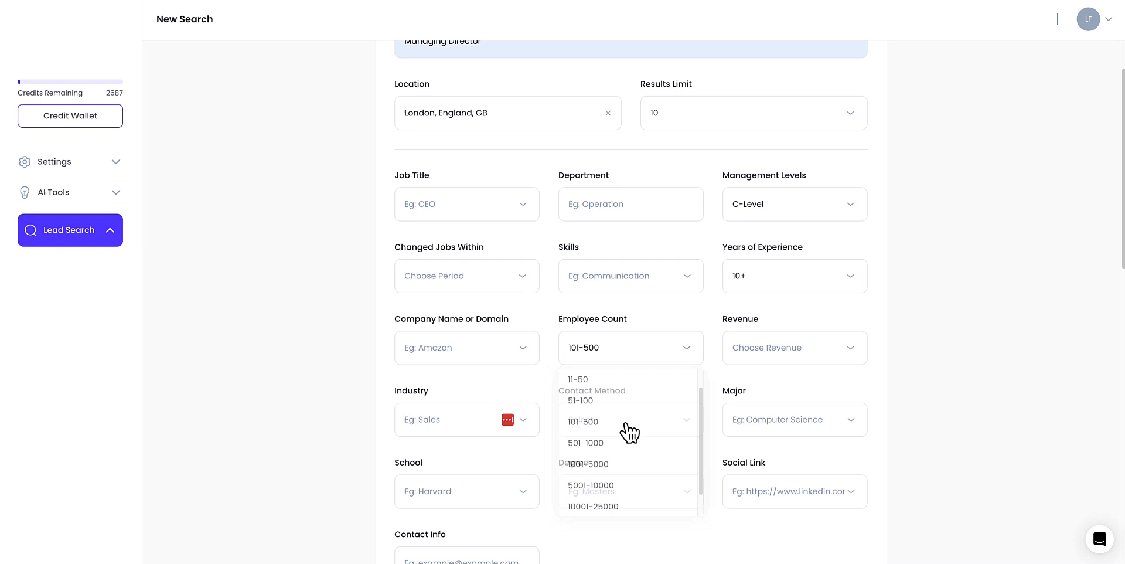
- Set the revenue filter to $3M-$5M and run the filtered people search
{"action": "left_click", "coordinate": [815, 353]}
{"action": "left_click", "coordinate": [785, 446]}
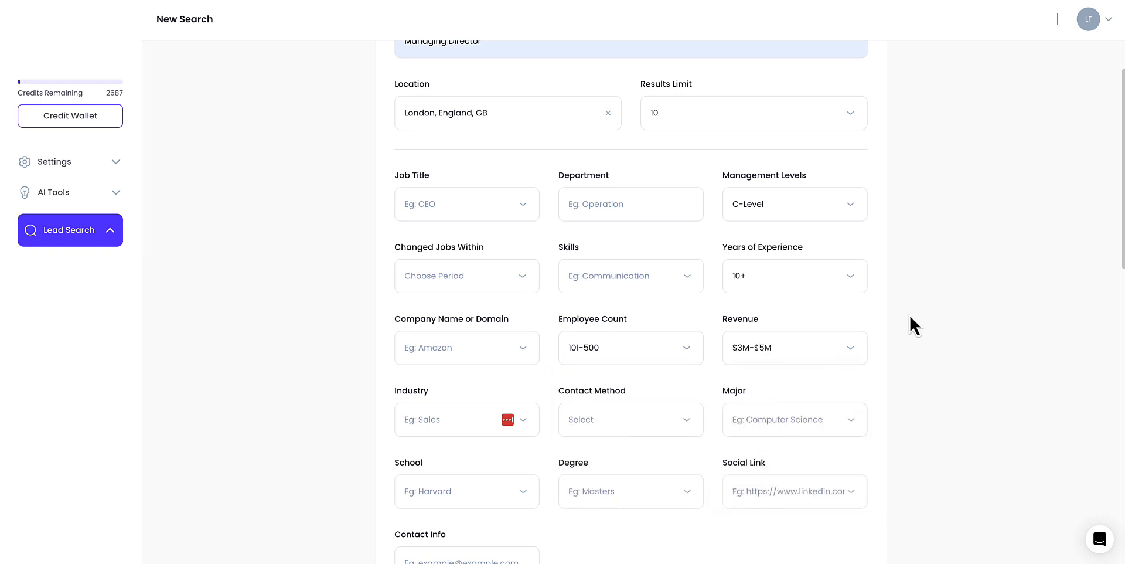
{"action": "scroll", "coordinate": [911, 322], "scroll_direction": "down", "scroll_amount": 1}
{"action": "left_click", "coordinate": [428, 382]}
{"action": "scroll", "coordinate": [462, 361], "scroll_direction": "up", "scroll_amount": 1}
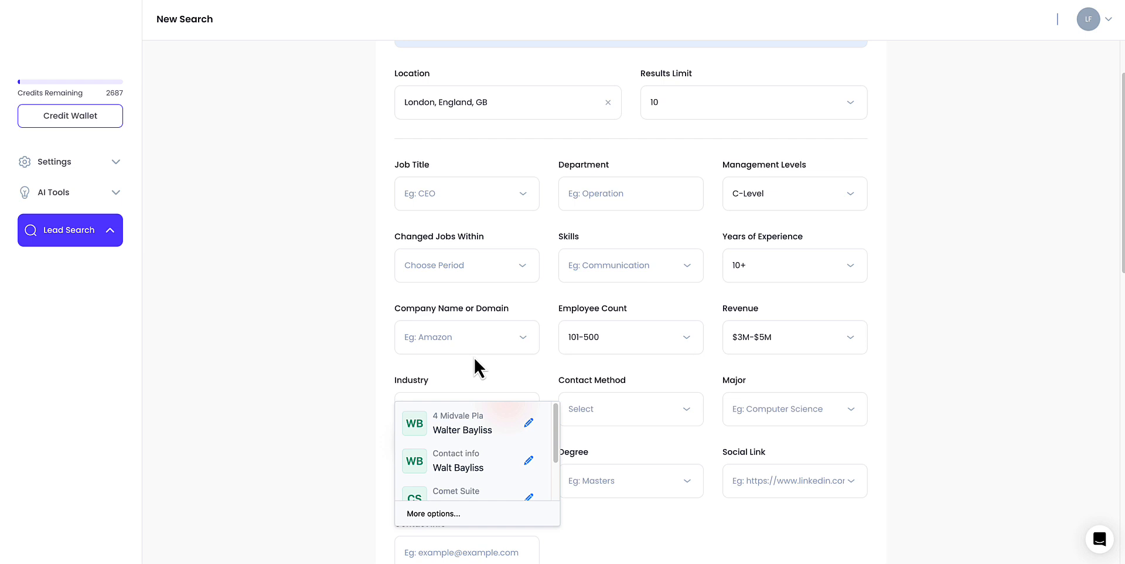
{"action": "scroll", "coordinate": [580, 364], "scroll_direction": "down", "scroll_amount": 3}
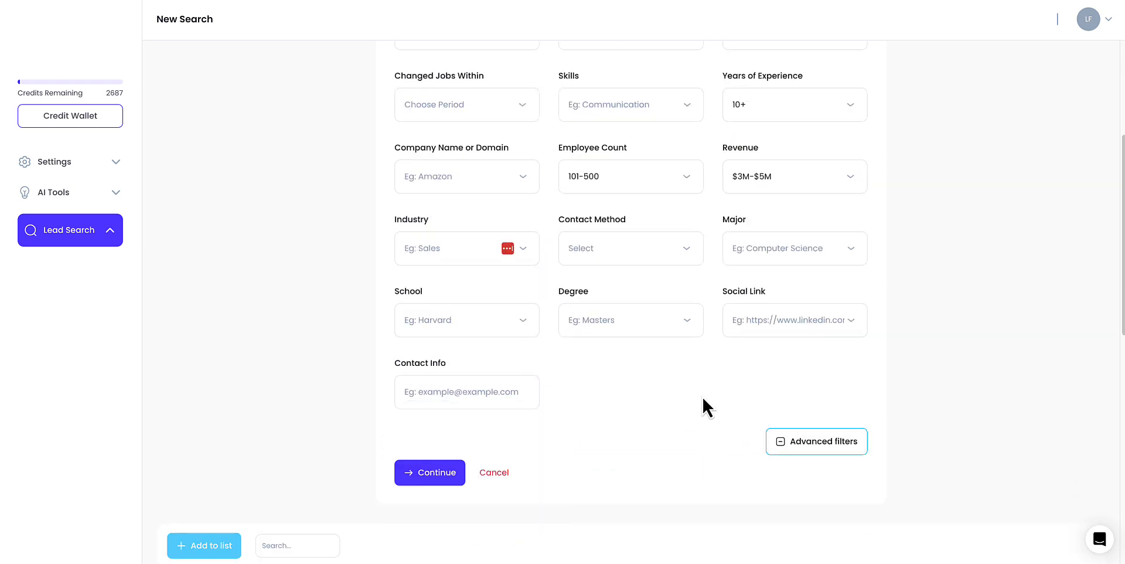
{"action": "left_click", "coordinate": [433, 477]}
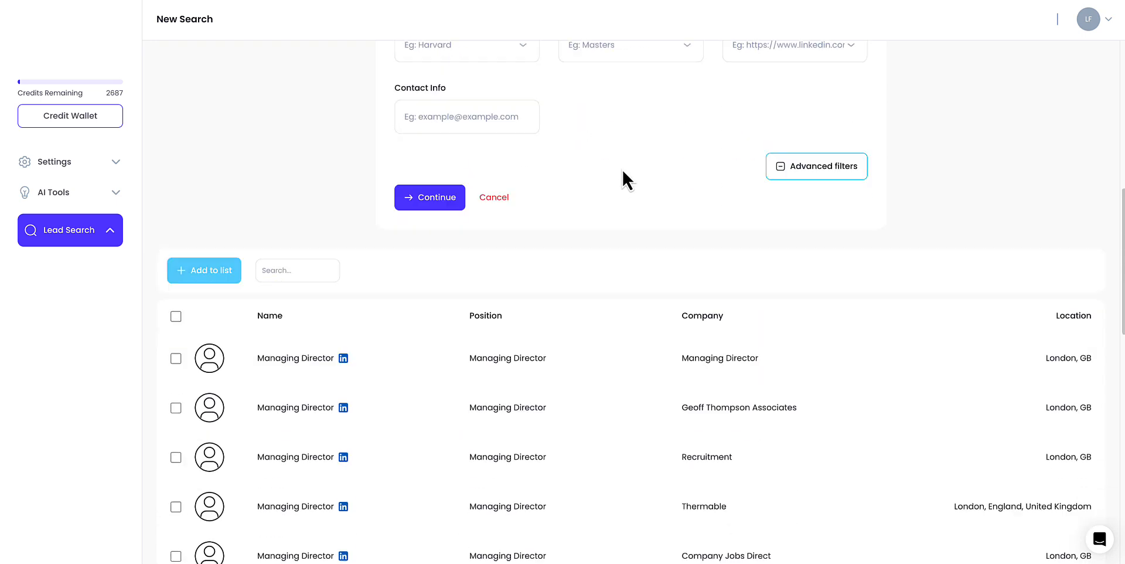
- Select all search results and add them to the People Search 1 list
{"action": "scroll", "coordinate": [322, 370], "scroll_direction": "down", "scroll_amount": 2}
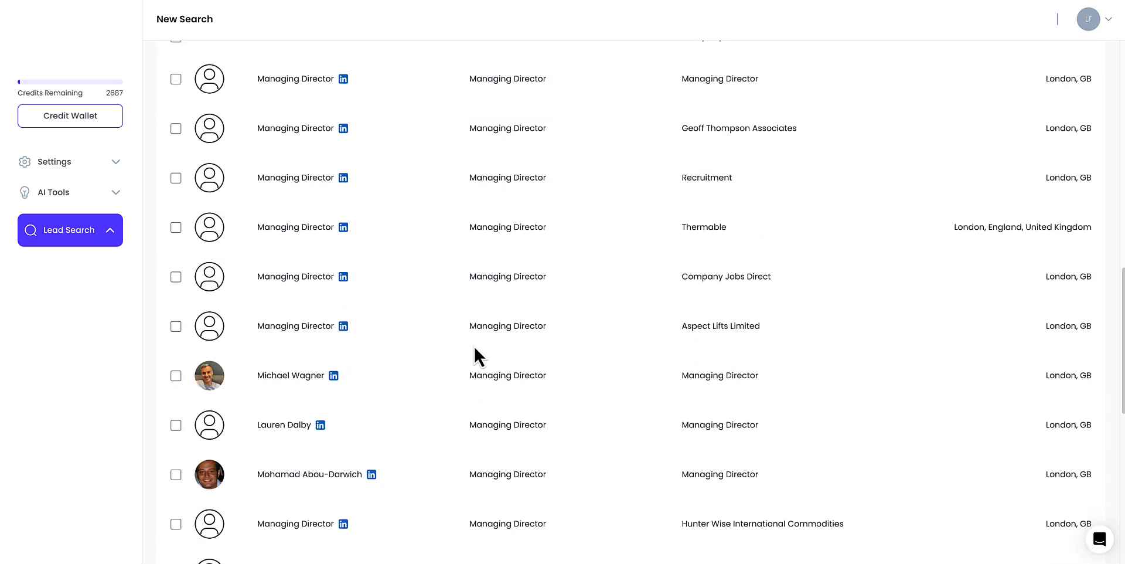
{"action": "scroll", "coordinate": [495, 353], "scroll_direction": "down", "scroll_amount": 1}
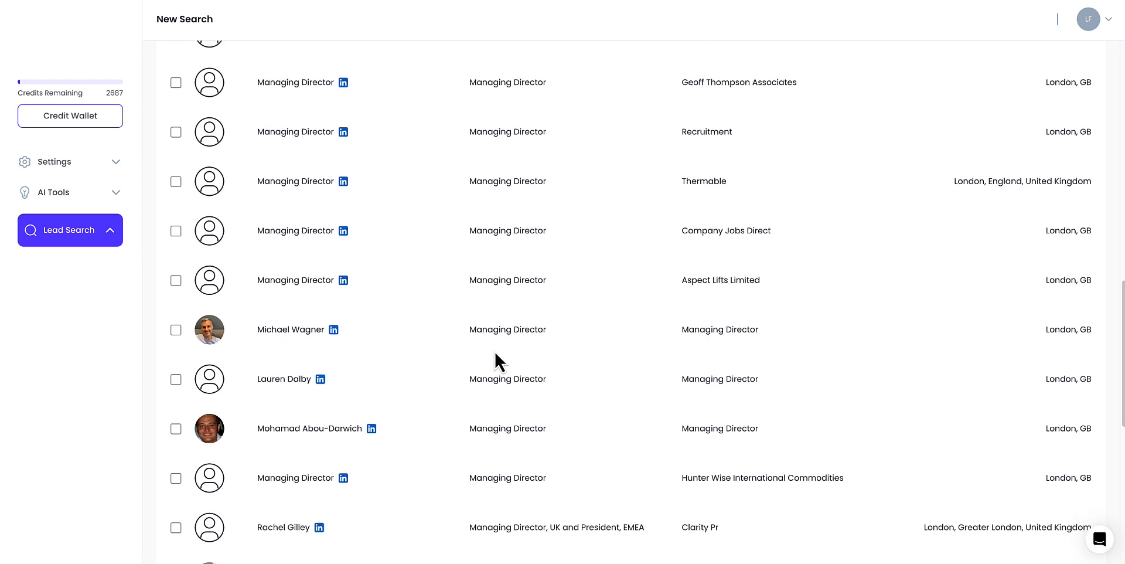
{"action": "scroll", "coordinate": [540, 410], "scroll_direction": "up", "scroll_amount": 1}
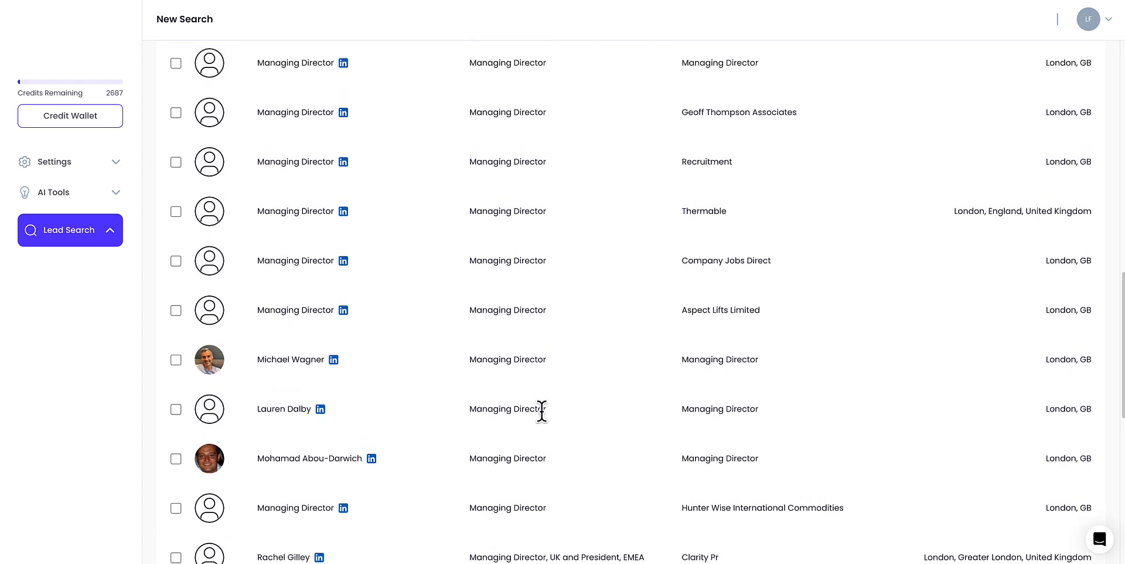
{"action": "scroll", "coordinate": [540, 411], "scroll_direction": "up", "scroll_amount": 10}
{"action": "scroll", "coordinate": [235, 480], "scroll_direction": "down", "scroll_amount": 5}
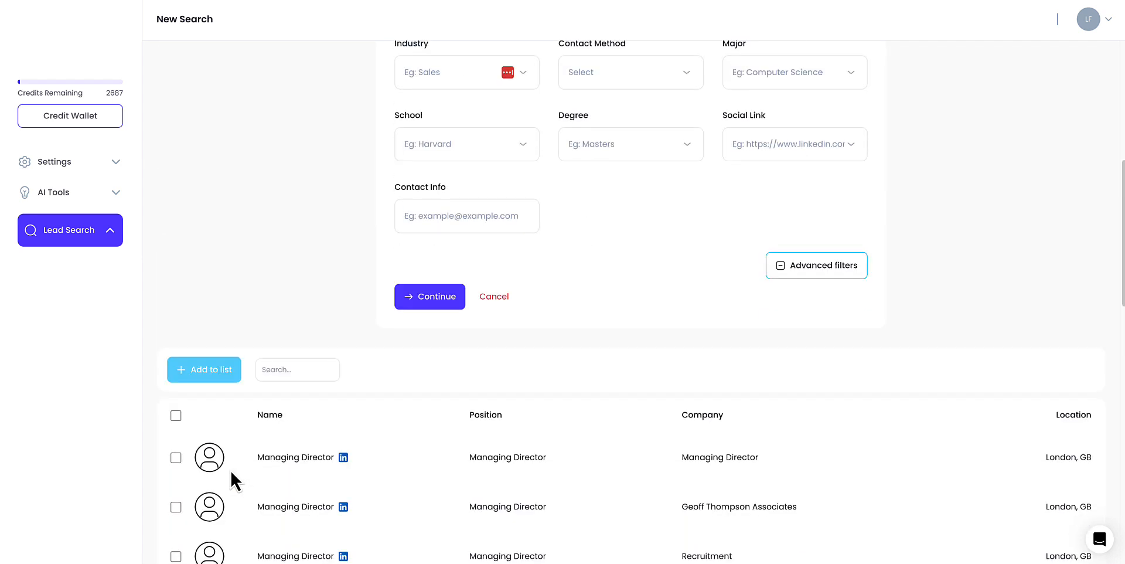
{"action": "left_click", "coordinate": [176, 415]}
{"action": "left_click", "coordinate": [202, 374]}
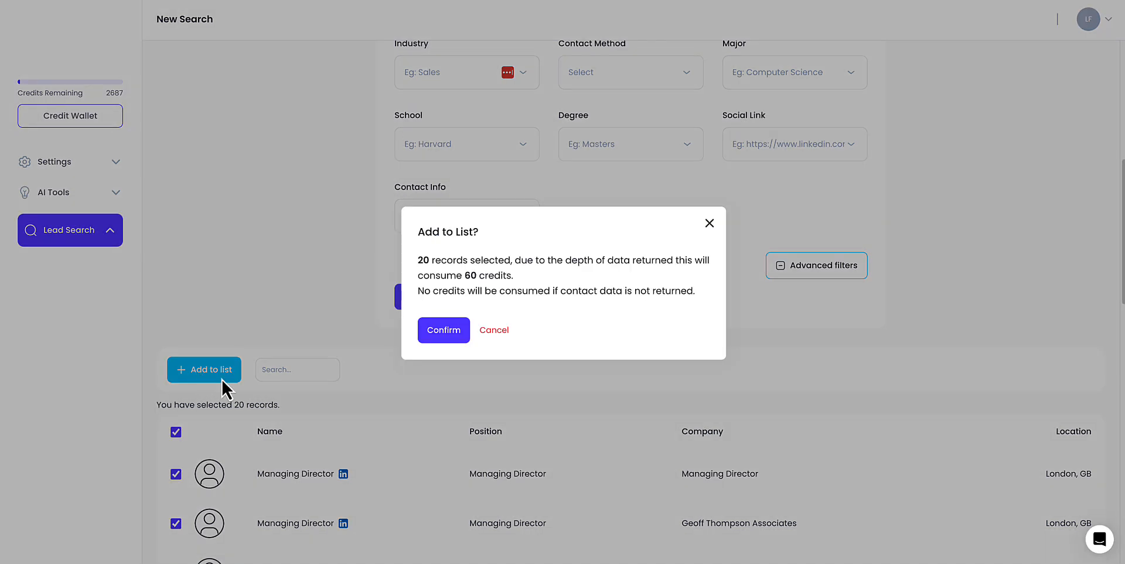
{"action": "left_click", "coordinate": [444, 330]}
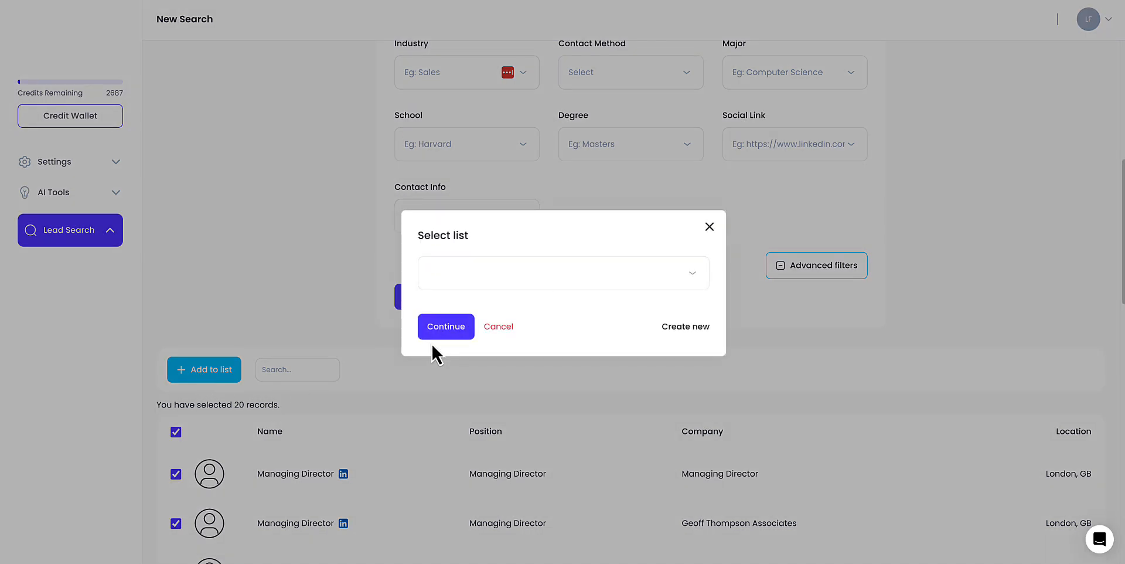
{"action": "left_click", "coordinate": [463, 284]}
{"action": "left_click", "coordinate": [460, 306]}
{"action": "left_click", "coordinate": [447, 324]}
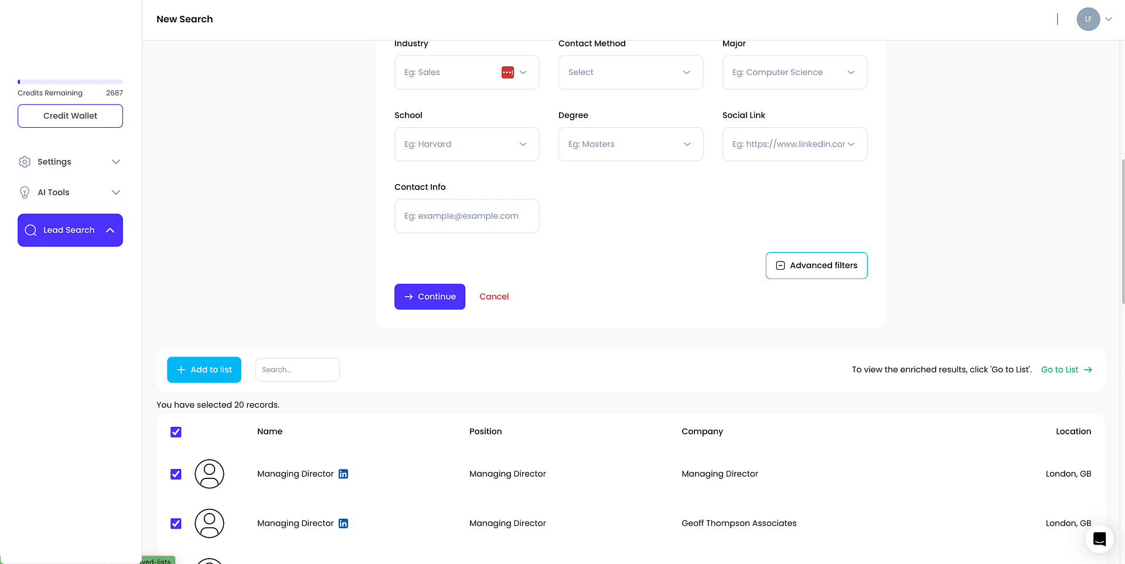
- Open the list and view the additional info of the third lead
{"action": "left_click", "coordinate": [1078, 370]}
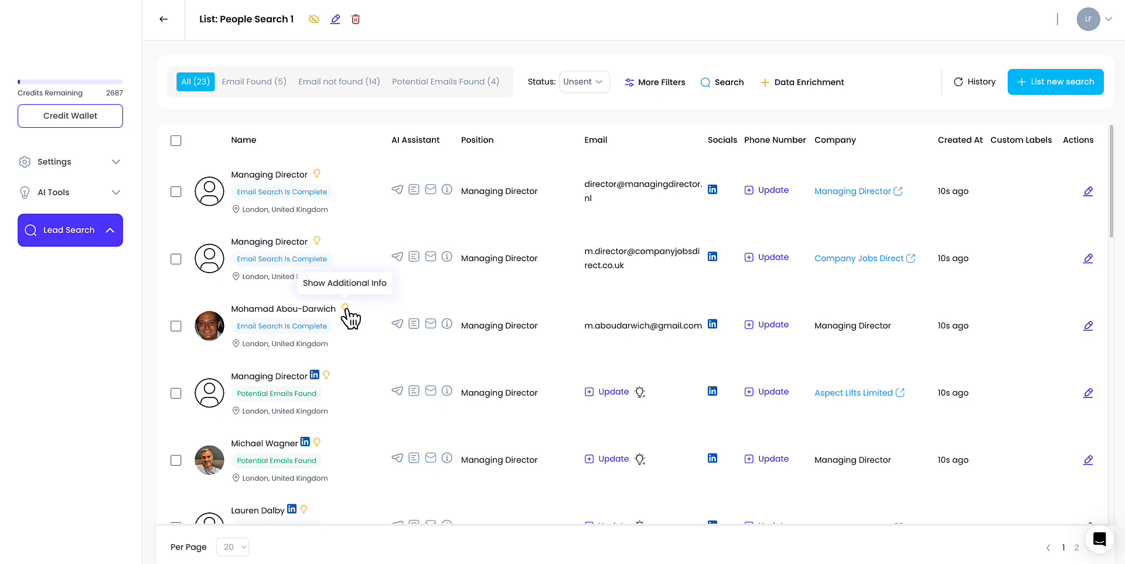
{"action": "left_click_drag", "start_coordinate": [672, 325], "coordinate": [612, 326]}
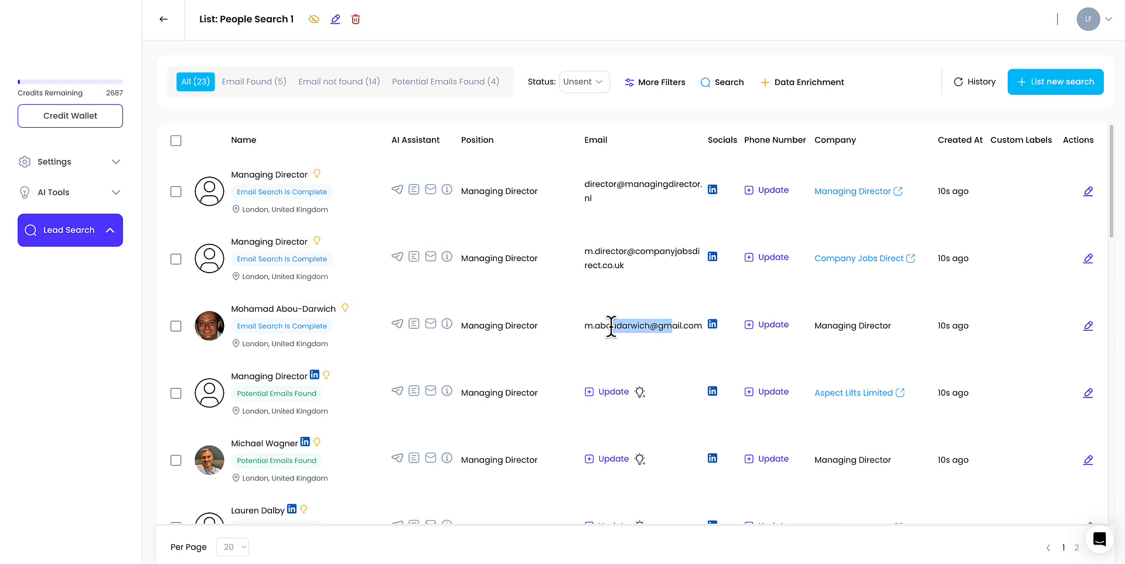
{"action": "left_click", "coordinate": [350, 307]}
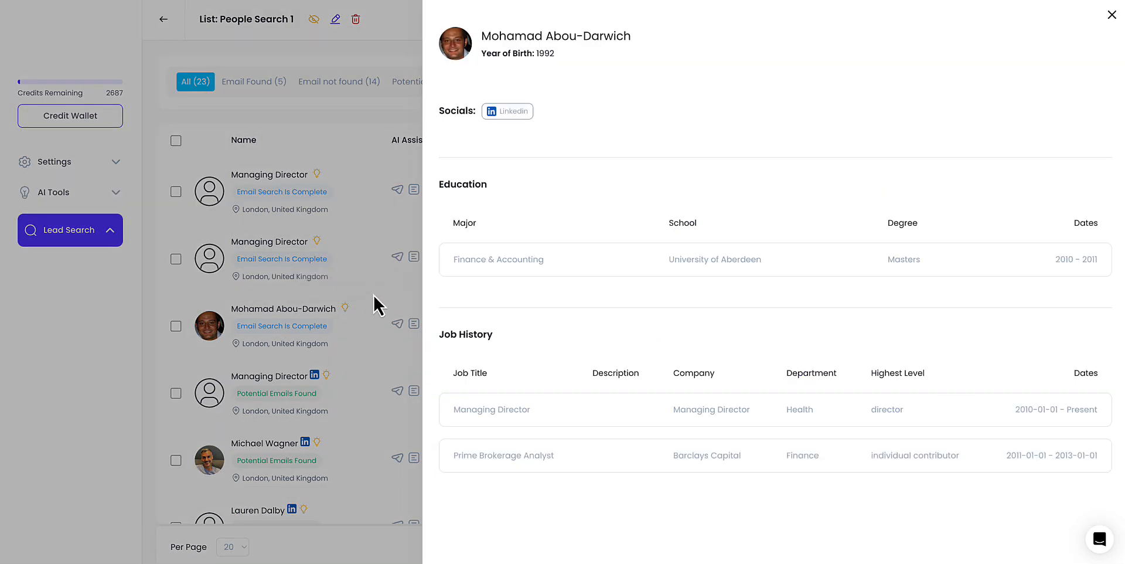
{"action": "left_click_drag", "start_coordinate": [543, 259], "coordinate": [523, 259]}
{"action": "left_click", "coordinate": [1111, 15]}
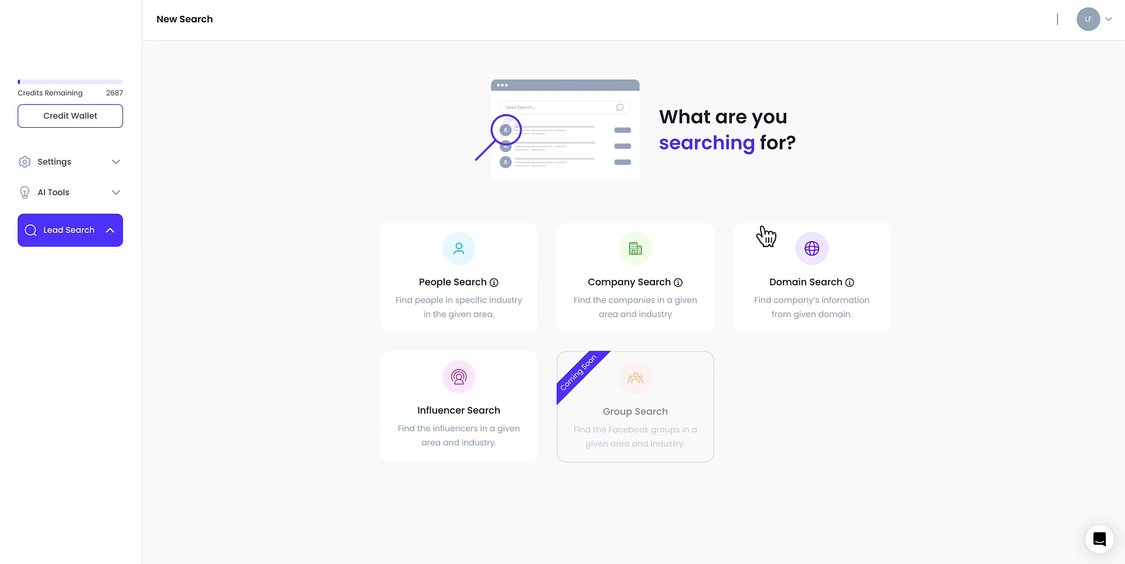
- Run a Domain Search for forbes.com, saving results to the Domain search 1 list
{"action": "left_click", "coordinate": [811, 278]}
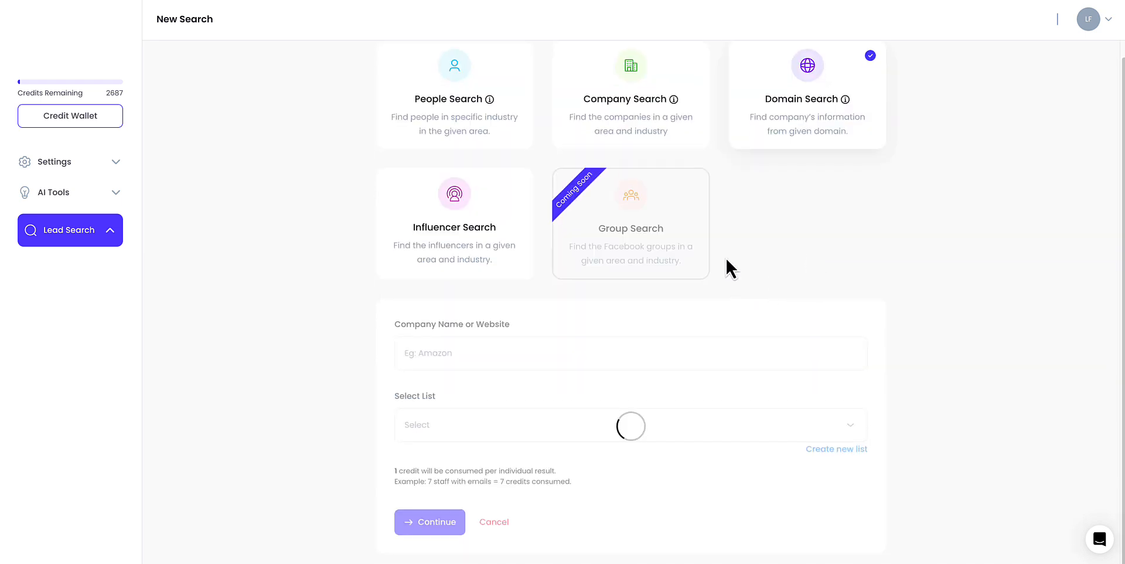
{"action": "left_click", "coordinate": [445, 349]}
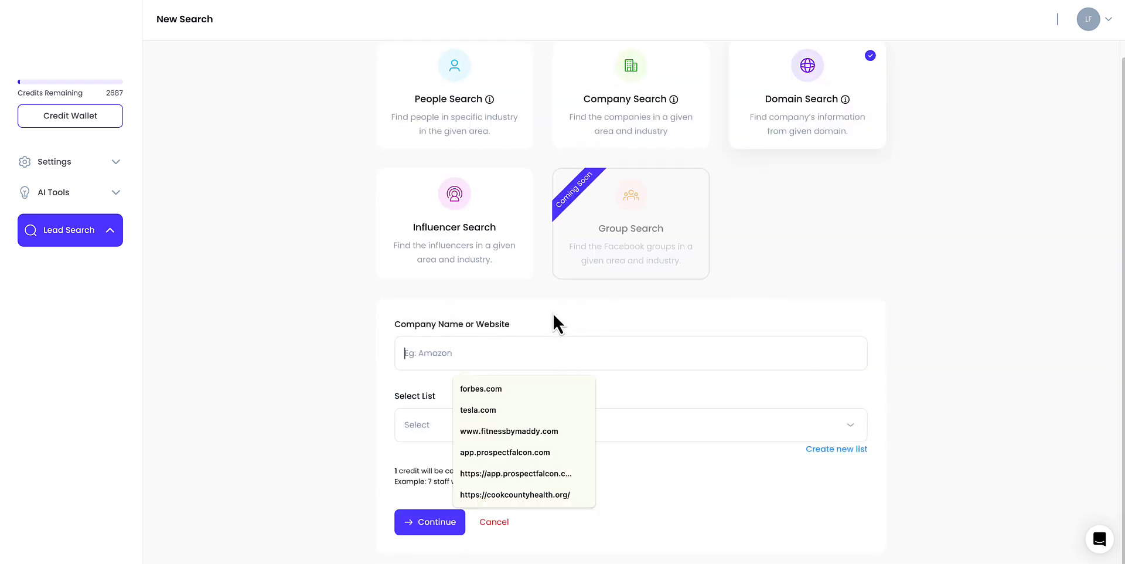
{"action": "left_click", "coordinate": [553, 313]}
{"action": "left_click", "coordinate": [457, 344]}
{"action": "left_click", "coordinate": [476, 389]}
{"action": "left_click", "coordinate": [427, 424]}
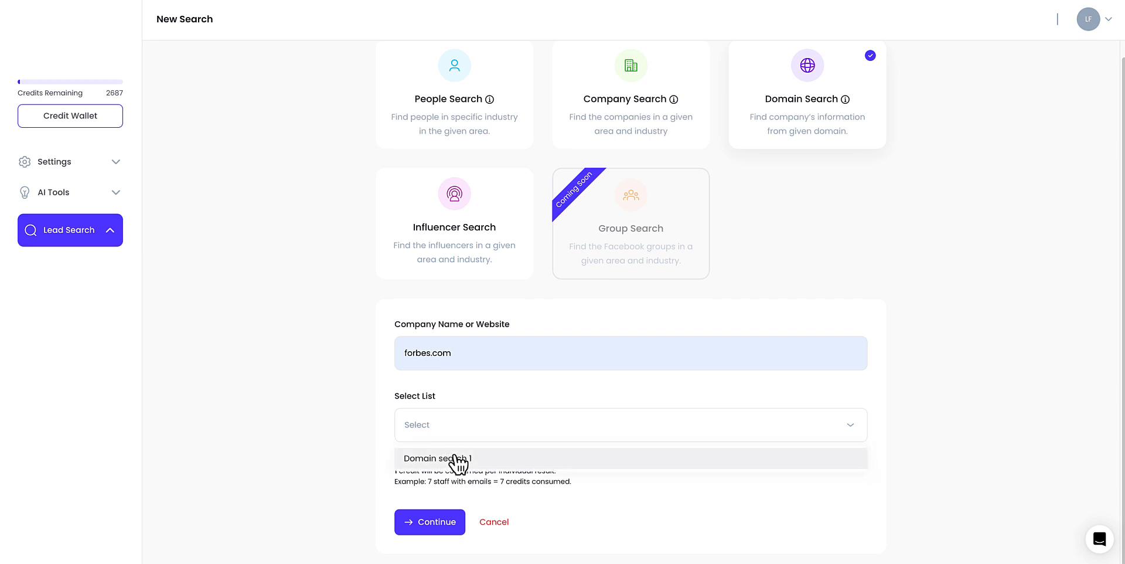
{"action": "left_click", "coordinate": [457, 460]}
{"action": "left_click", "coordinate": [431, 520]}
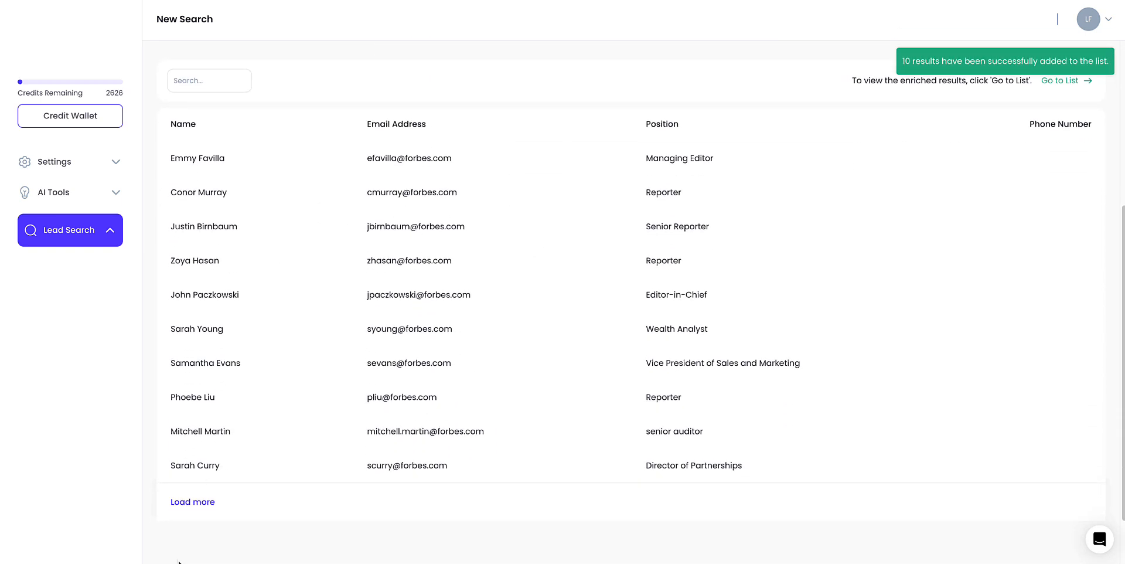
- Load more domain search results and review them
{"action": "left_click", "coordinate": [182, 502]}
{"action": "left_click_drag", "start_coordinate": [656, 298], "coordinate": [723, 296]}
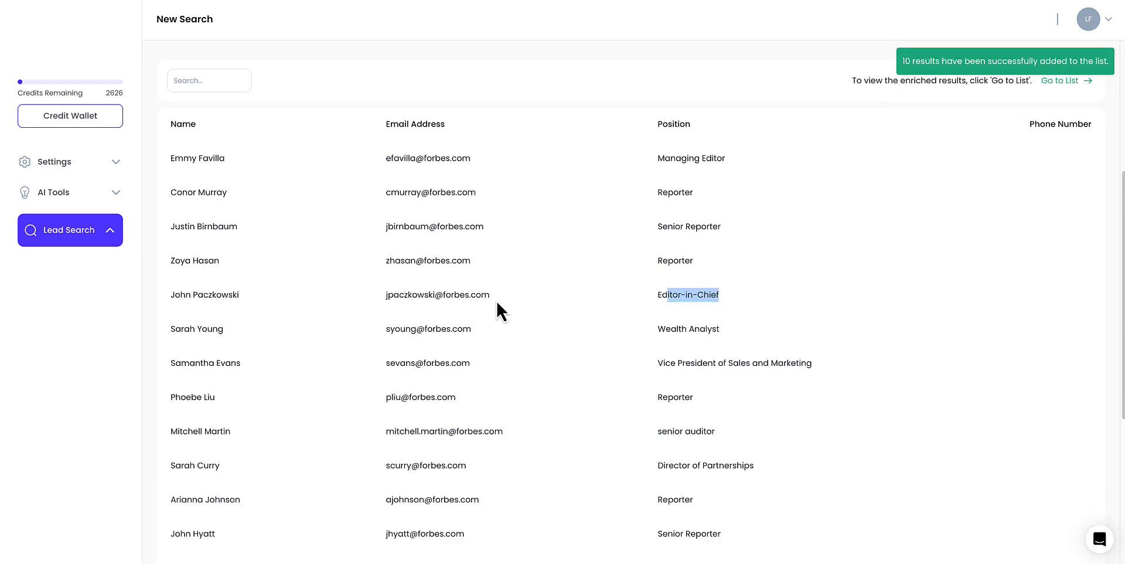
{"action": "scroll", "coordinate": [494, 300], "scroll_direction": "down", "scroll_amount": 2}
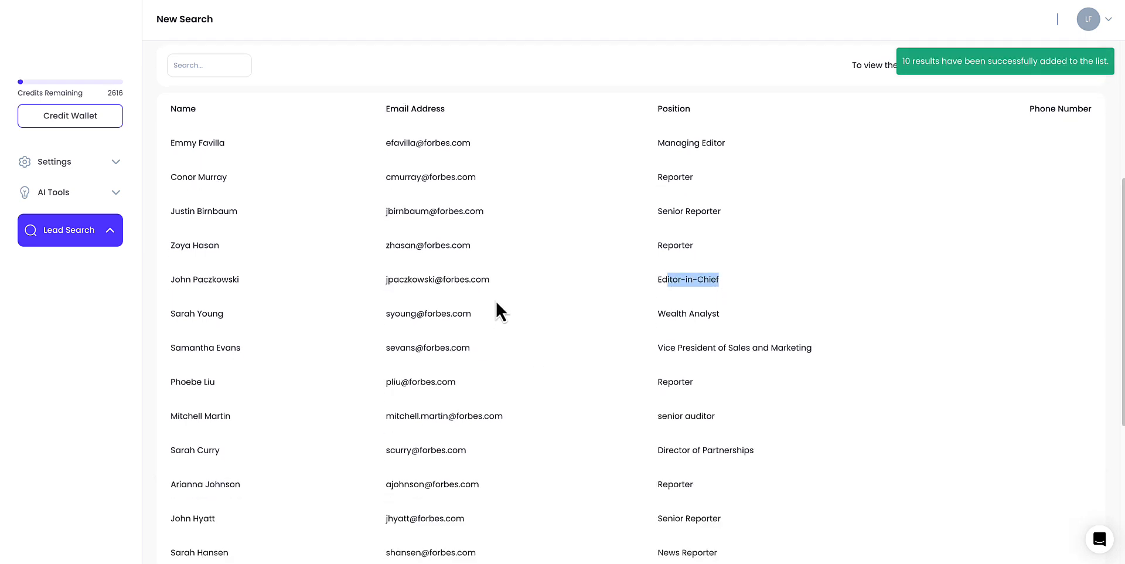
{"action": "scroll", "coordinate": [495, 300], "scroll_direction": "up", "scroll_amount": 4}
{"action": "scroll", "coordinate": [495, 300], "scroll_direction": "up", "scroll_amount": 1}
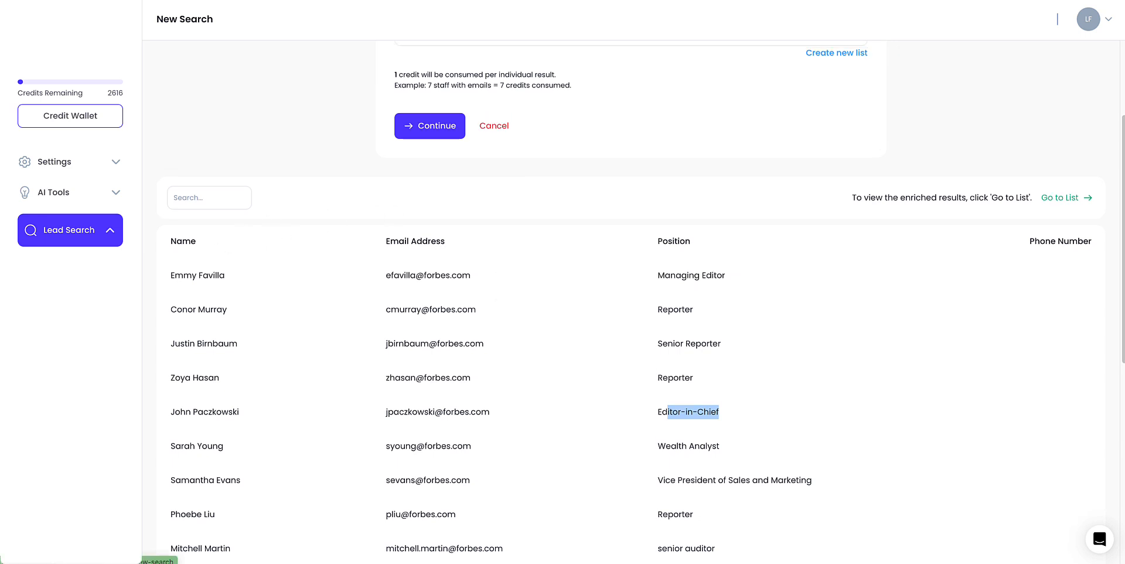
- Start a new Influencer Search and set the location to New York State, United States
{"action": "left_click", "coordinate": [66, 288]}
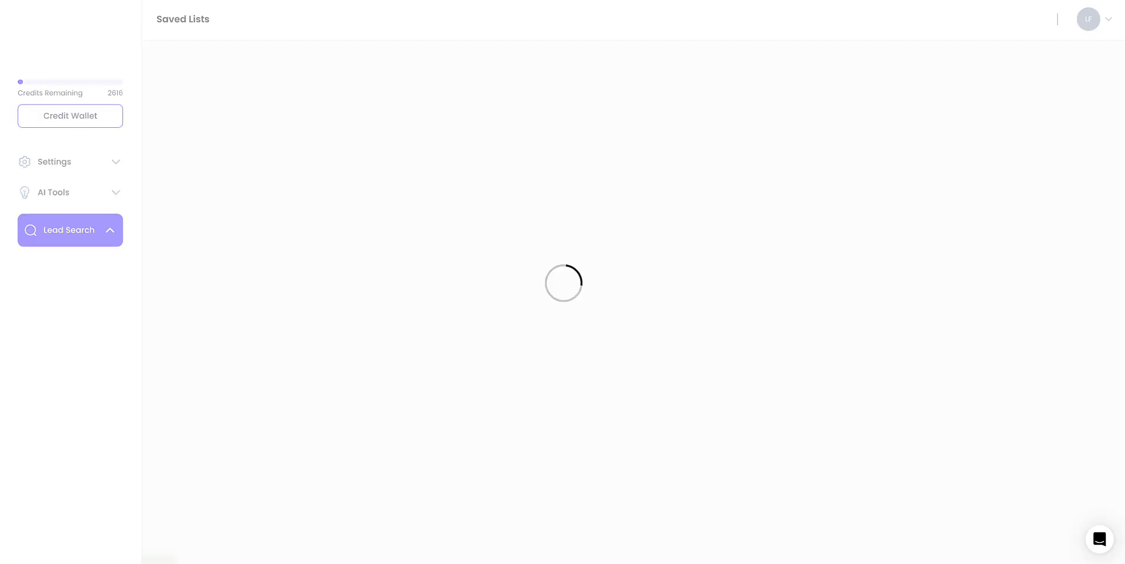
{"action": "left_click", "coordinate": [66, 262]}
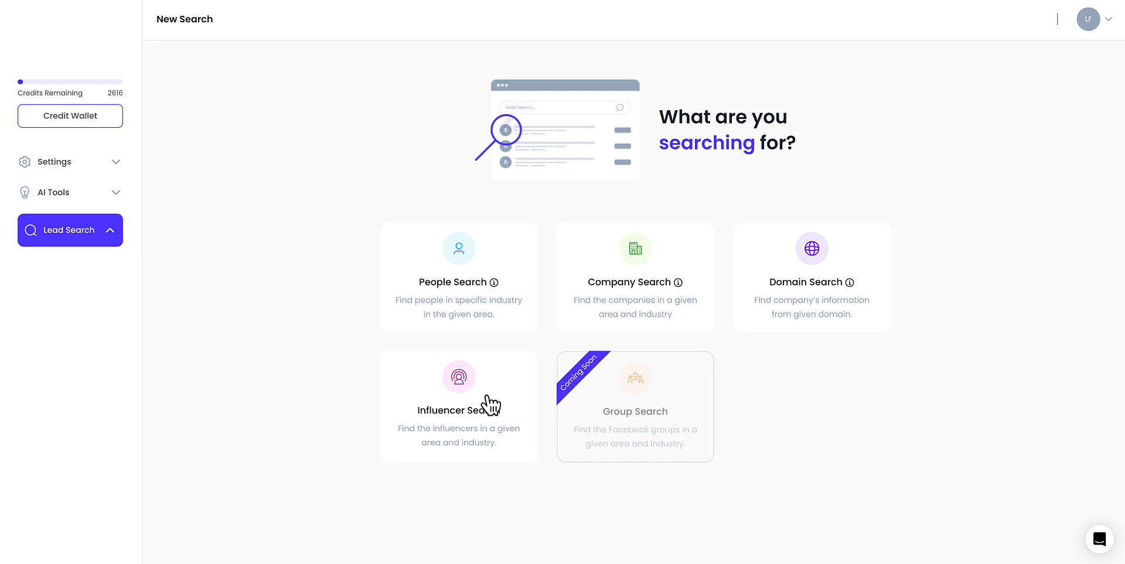
{"action": "left_click", "coordinate": [453, 415]}
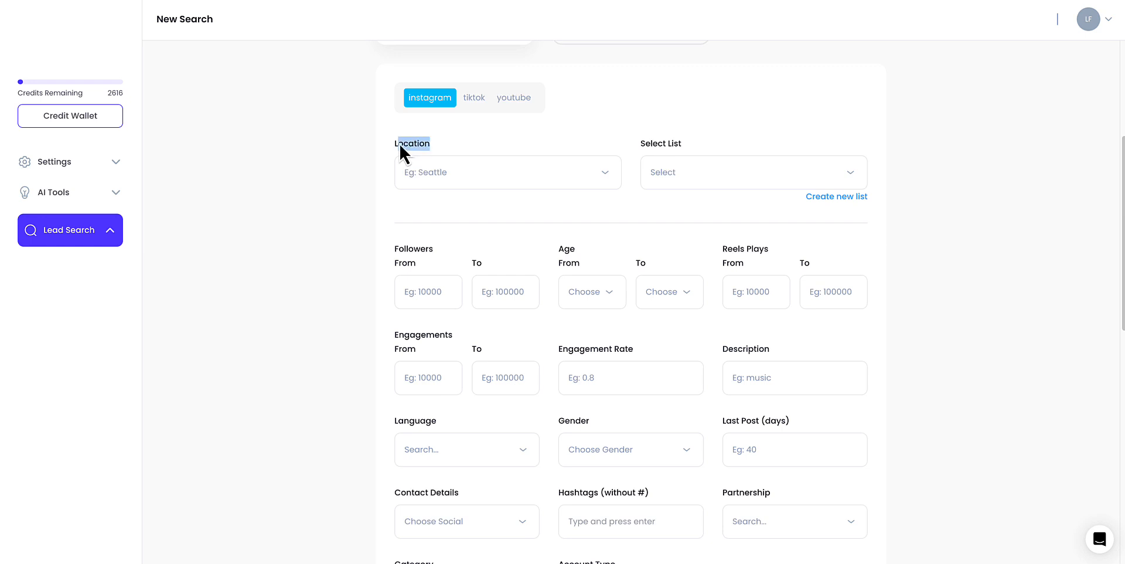
{"action": "left_click", "coordinate": [536, 169]}
{"action": "type", "text": "New Yo"}
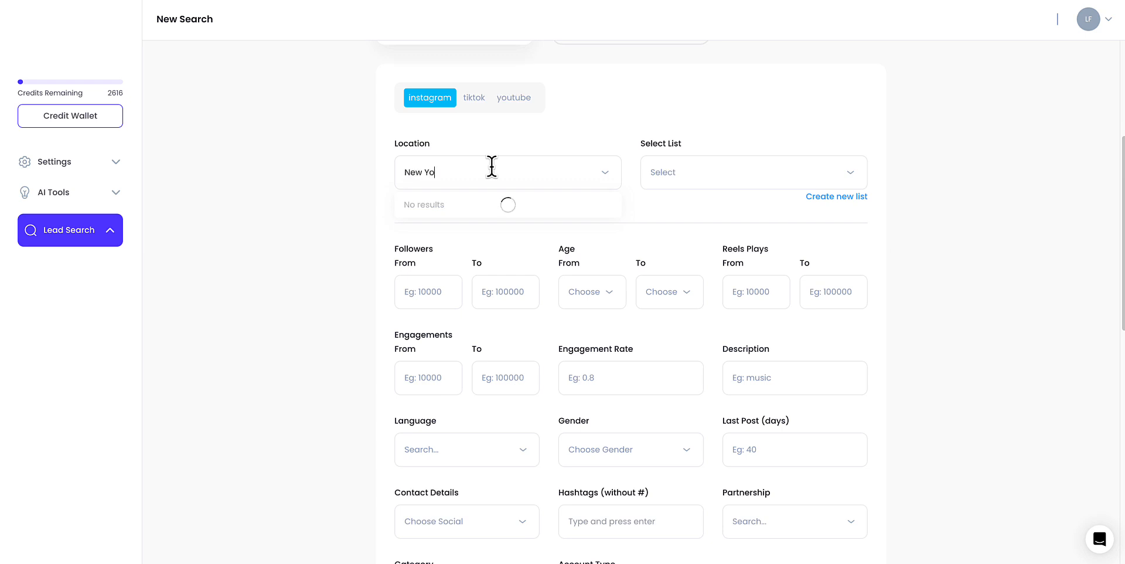
{"action": "type", "text": "rk"}
{"action": "left_click", "coordinate": [456, 200]}
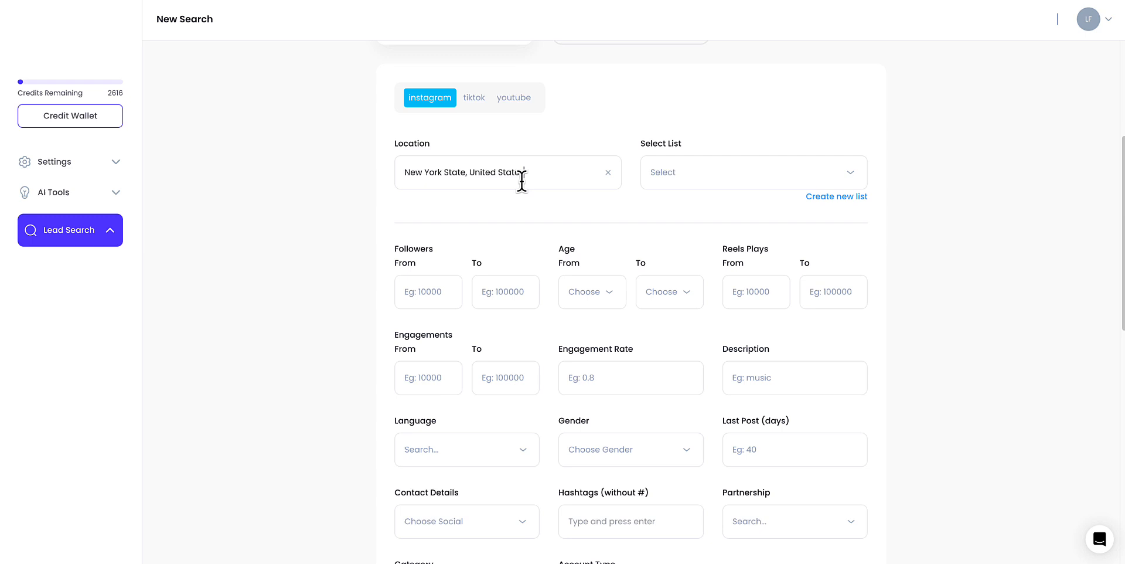
- Choose the influencer 1 list for saving results and set the description filter to Real estate investing
{"action": "left_click", "coordinate": [683, 182]}
{"action": "left_click", "coordinate": [677, 206]}
{"action": "left_click", "coordinate": [755, 390]}
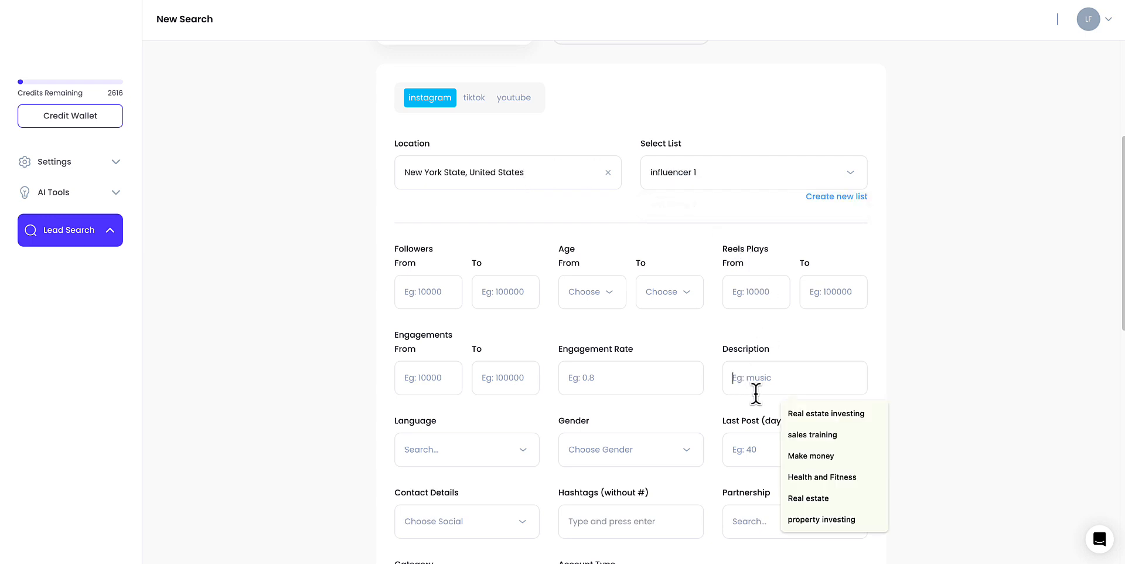
{"action": "key", "text": "Down"}
{"action": "key", "text": "Return"}
- Run the influencer search with the chosen location, list and description filters
{"action": "scroll", "coordinate": [764, 356], "scroll_direction": "down", "scroll_amount": 1}
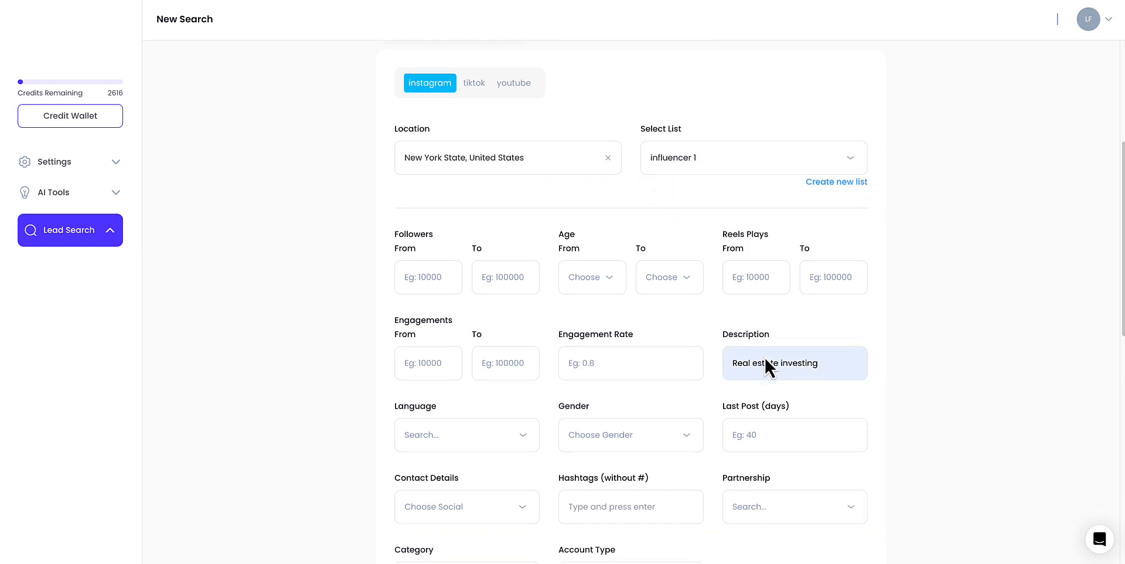
{"action": "scroll", "coordinate": [736, 321], "scroll_direction": "down", "scroll_amount": 1}
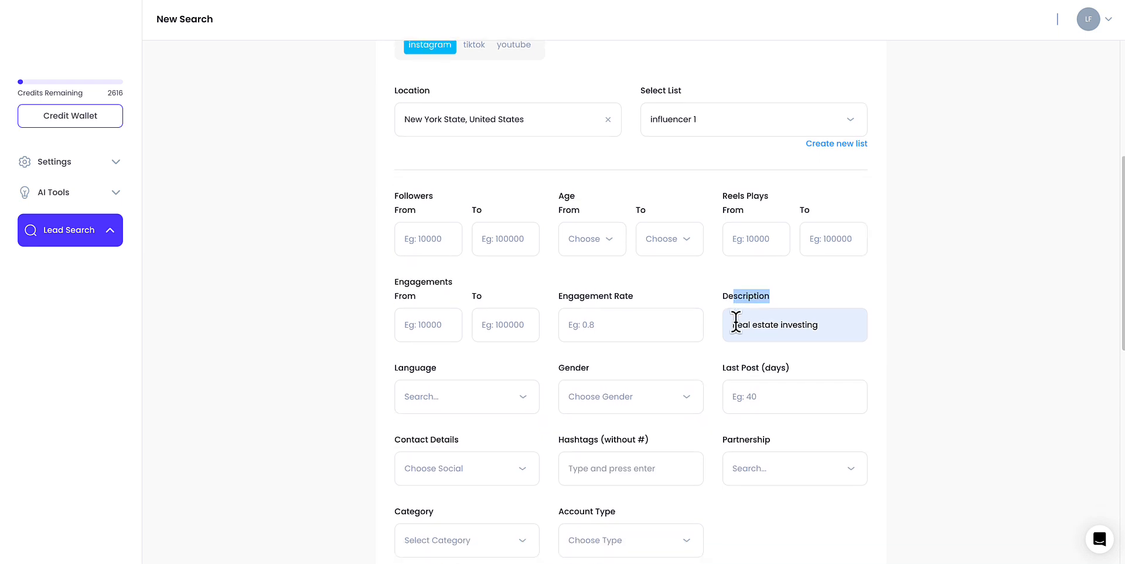
{"action": "scroll", "coordinate": [608, 464], "scroll_direction": "down", "scroll_amount": 1}
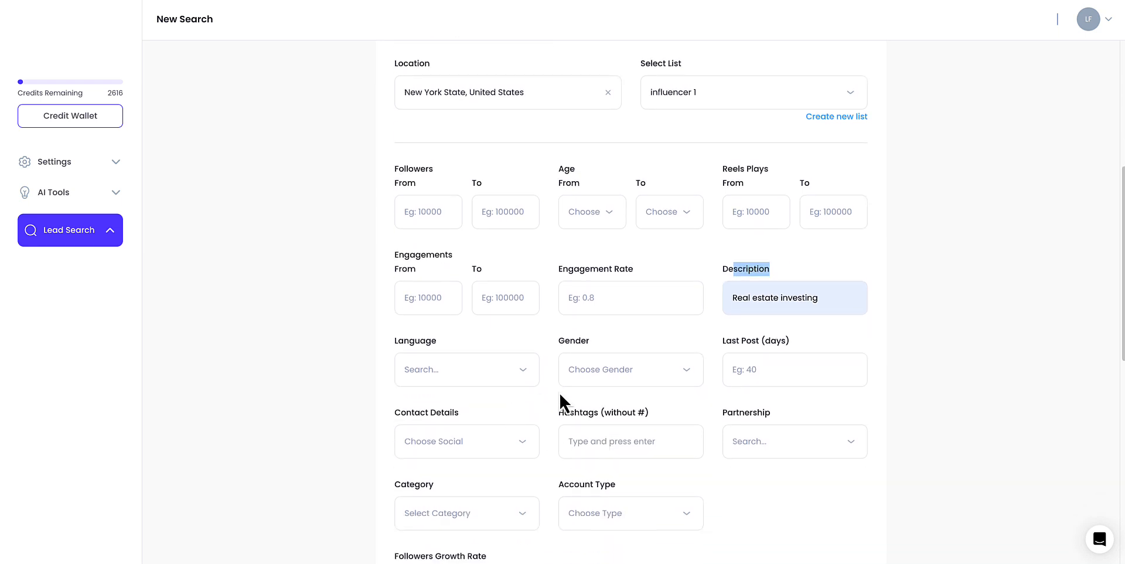
{"action": "scroll", "coordinate": [560, 393], "scroll_direction": "down", "scroll_amount": 3}
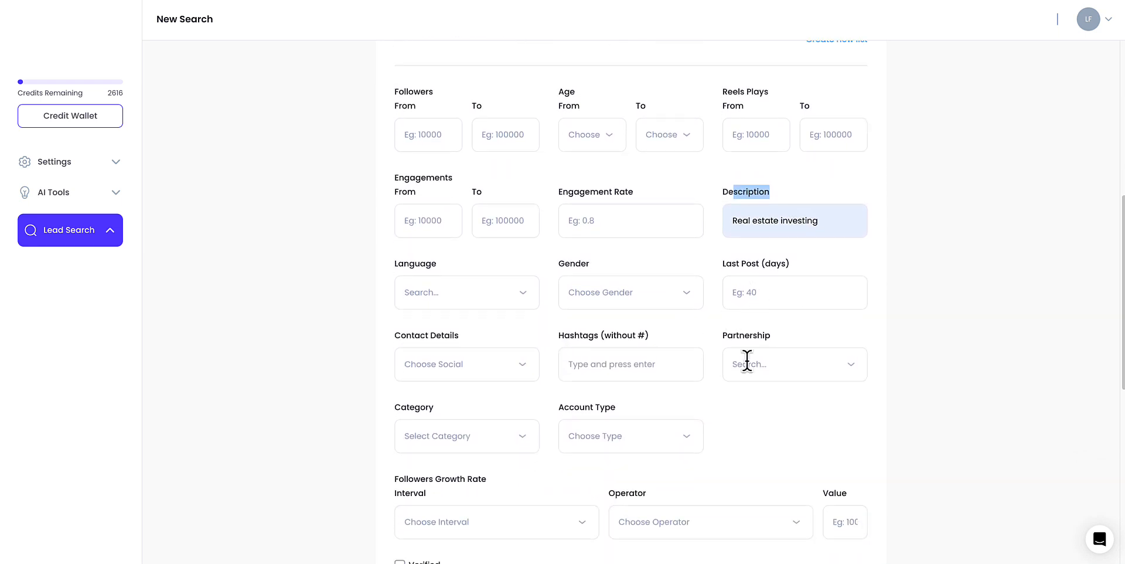
{"action": "scroll", "coordinate": [686, 369], "scroll_direction": "down", "scroll_amount": 4}
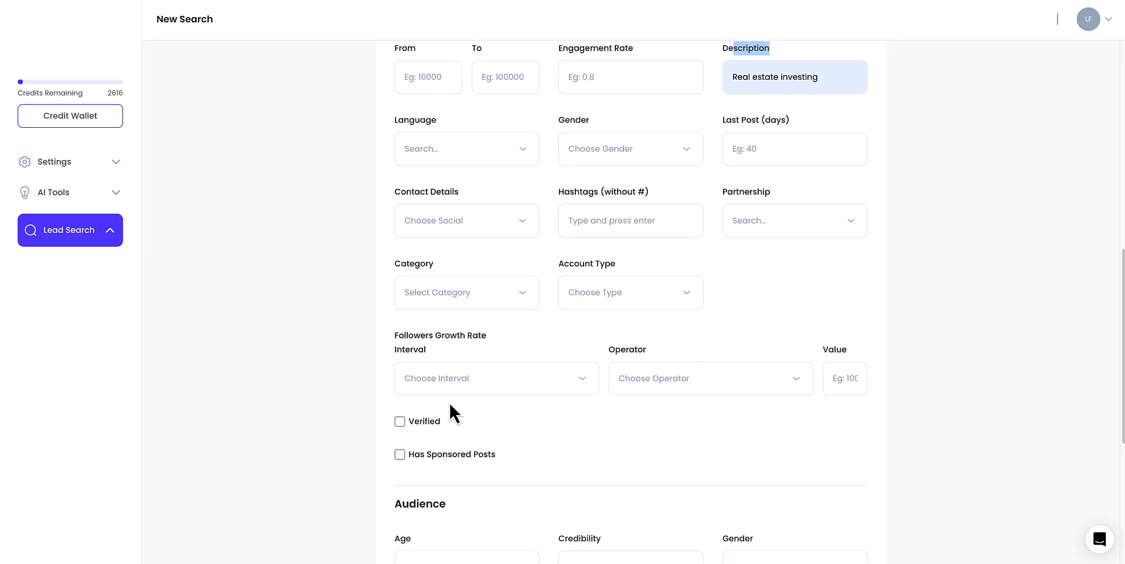
{"action": "scroll", "coordinate": [455, 285], "scroll_direction": "up", "scroll_amount": 5}
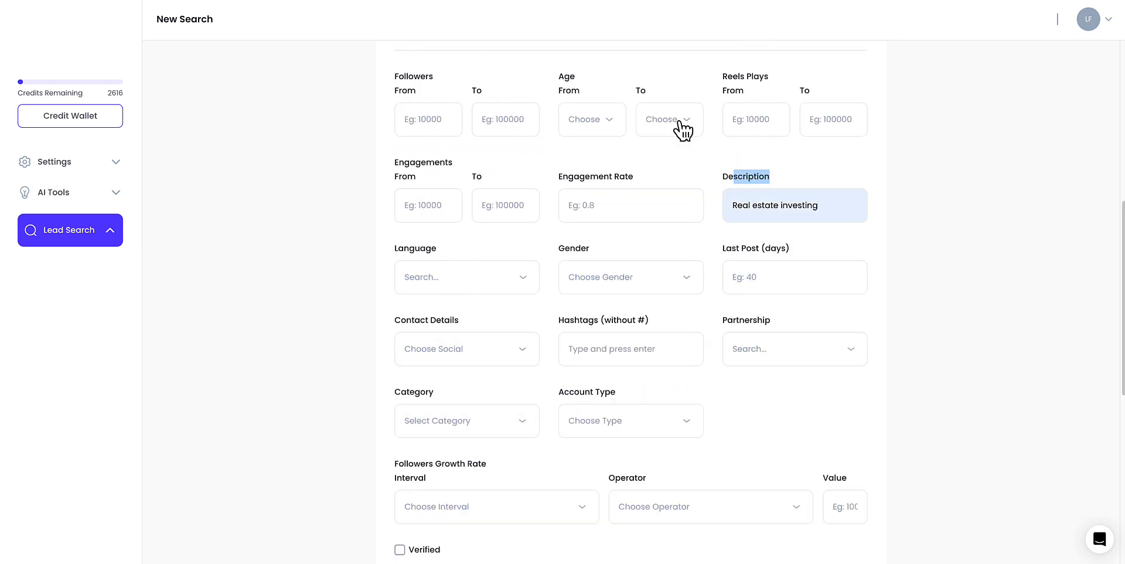
{"action": "scroll", "coordinate": [701, 183], "scroll_direction": "down", "scroll_amount": 3}
{"action": "scroll", "coordinate": [594, 216], "scroll_direction": "down", "scroll_amount": 8}
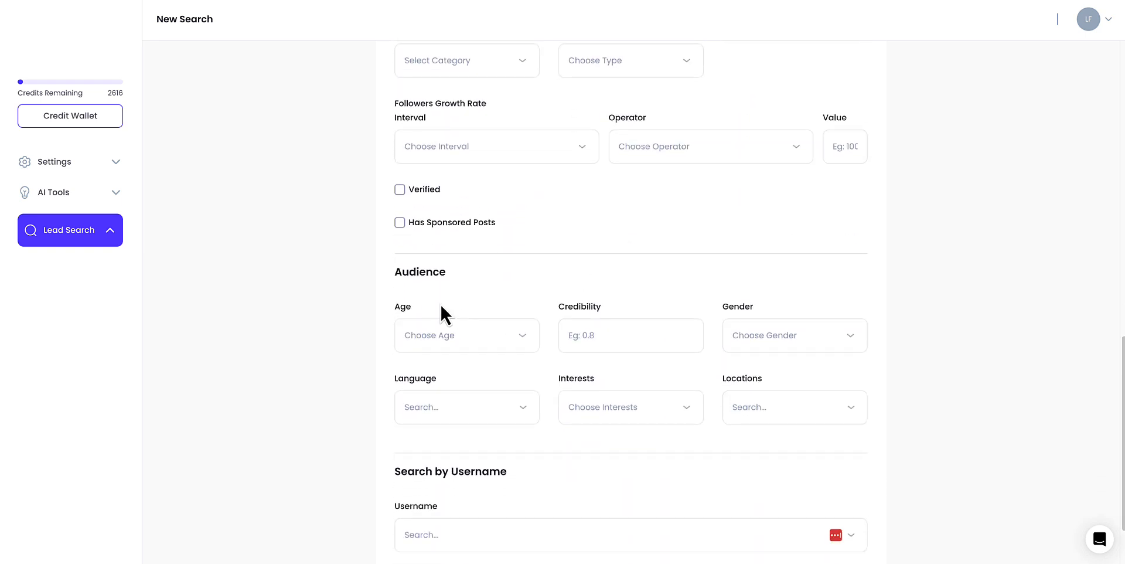
{"action": "left_click_drag", "start_coordinate": [409, 282], "coordinate": [448, 285]}
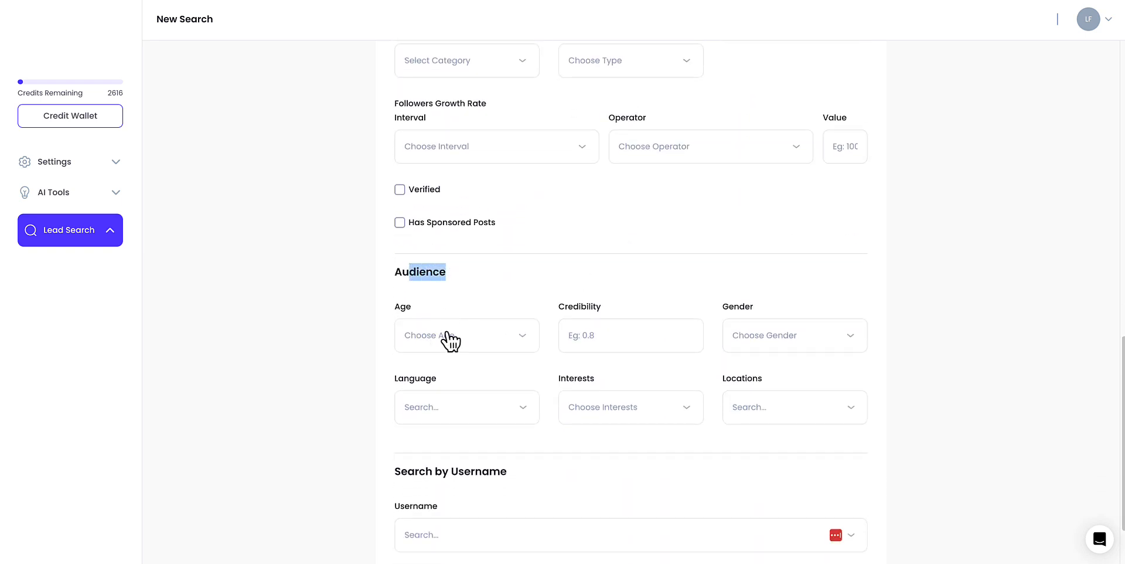
{"action": "scroll", "coordinate": [563, 328], "scroll_direction": "down", "scroll_amount": 2}
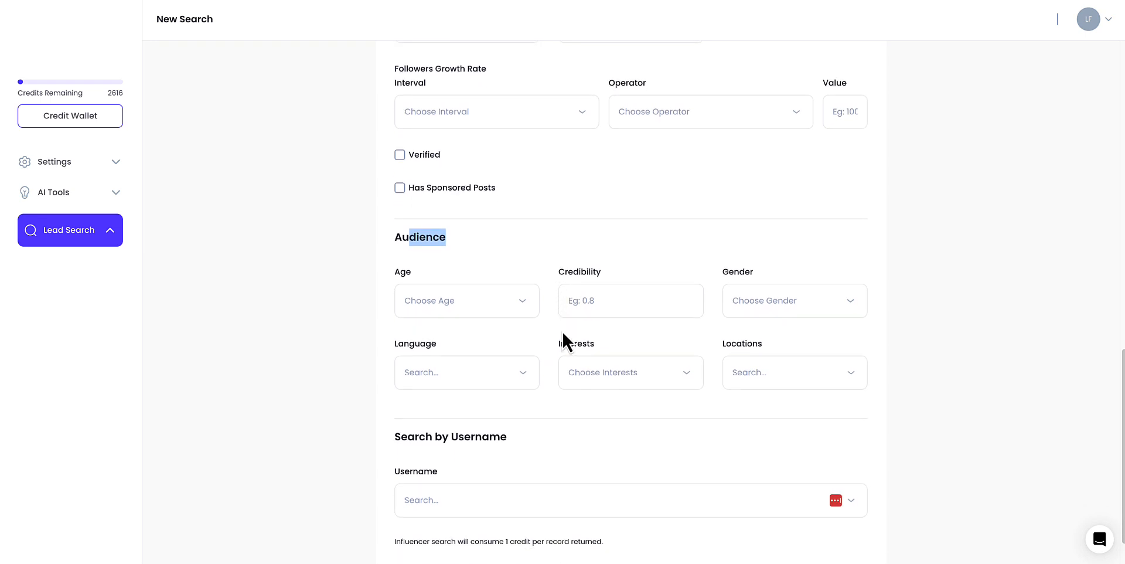
{"action": "scroll", "coordinate": [494, 305], "scroll_direction": "down", "scroll_amount": 1}
{"action": "left_click", "coordinate": [427, 527]}
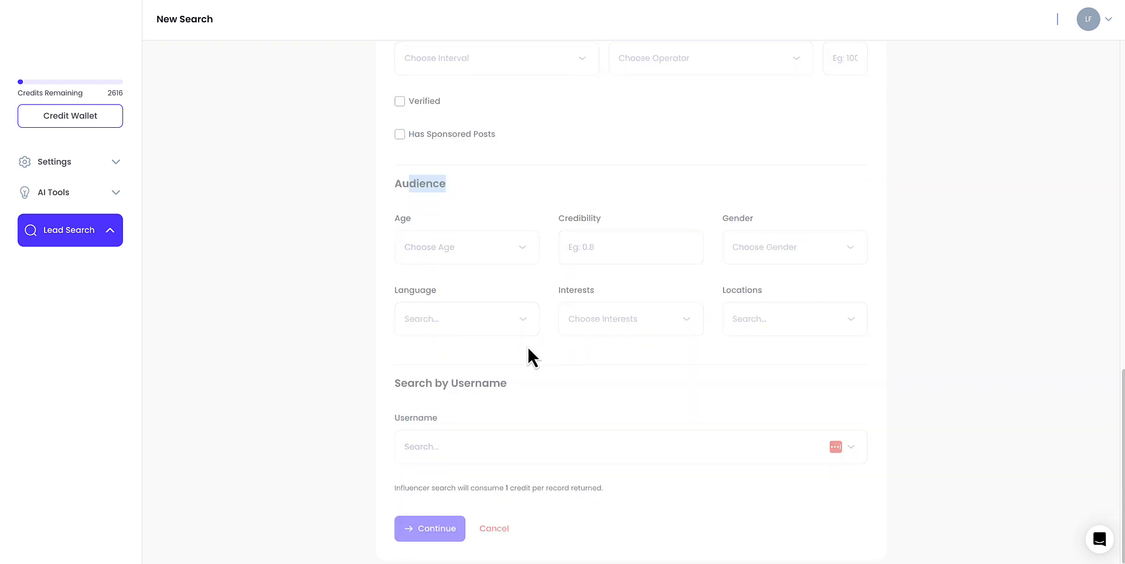
{"action": "scroll", "coordinate": [509, 336], "scroll_direction": "down", "scroll_amount": 9}
{"action": "scroll", "coordinate": [364, 248], "scroll_direction": "up", "scroll_amount": 1}
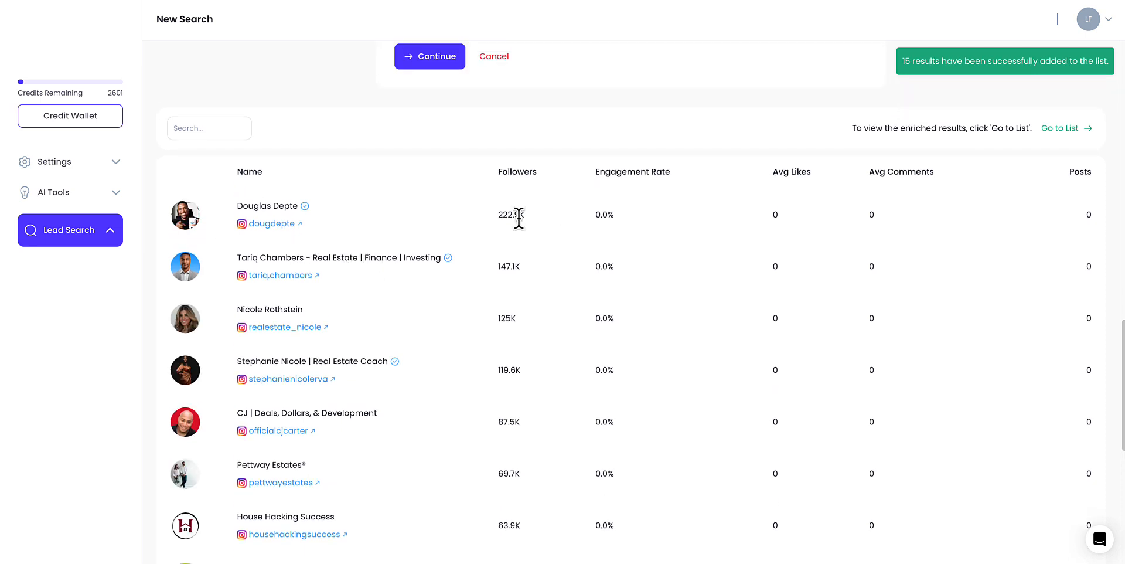
- Open the top result's Instagram profile and read its bio
{"action": "left_click_drag", "start_coordinate": [518, 219], "coordinate": [497, 228]}
{"action": "left_click_drag", "start_coordinate": [512, 263], "coordinate": [506, 267]}
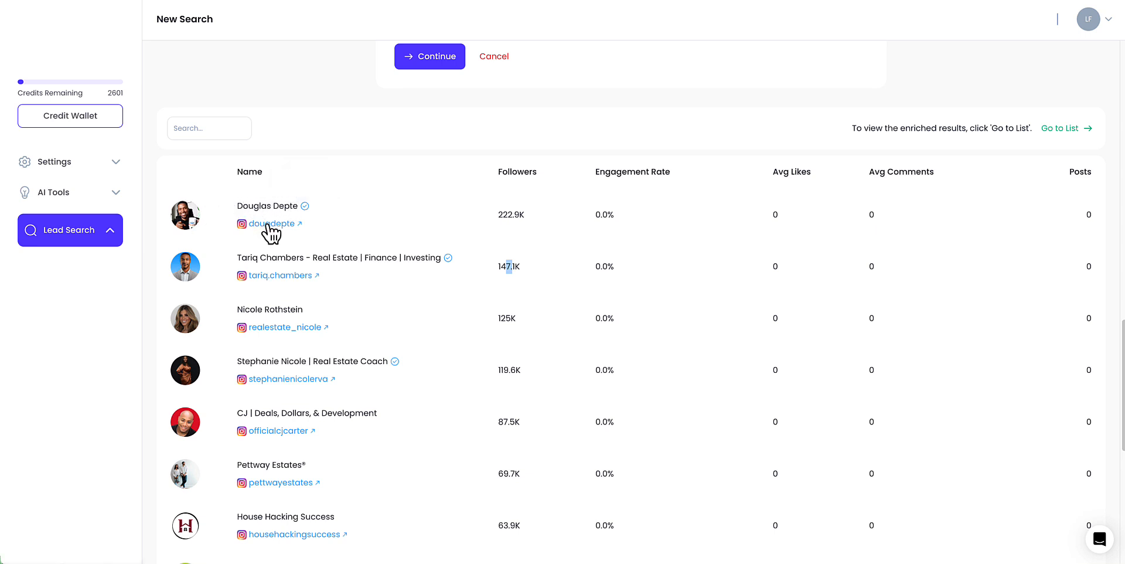
{"action": "left_click", "coordinate": [268, 225]}
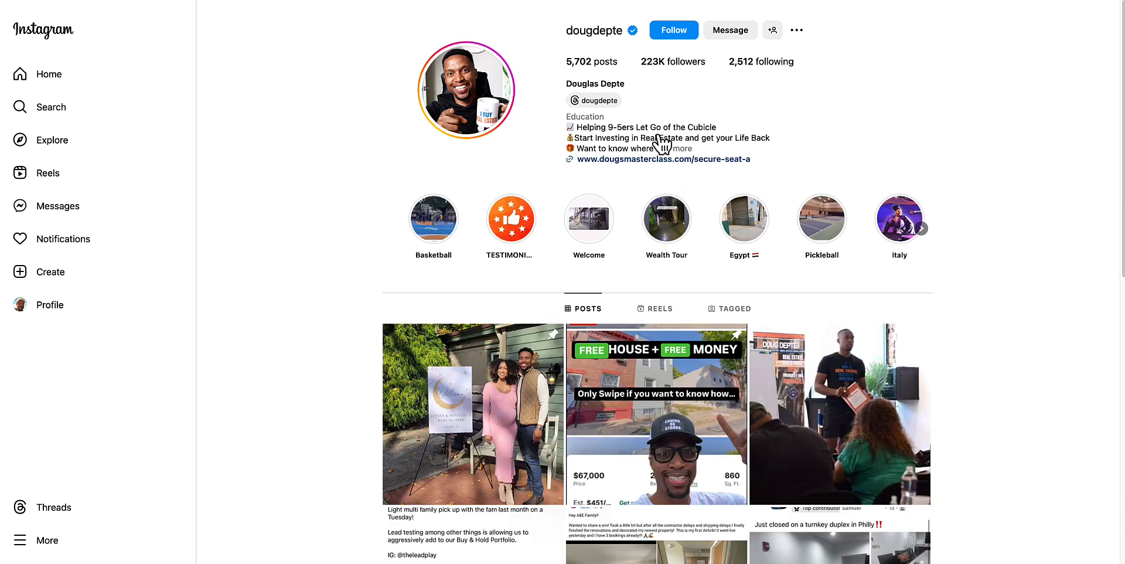
{"action": "left_click_drag", "start_coordinate": [611, 138], "coordinate": [684, 148]}
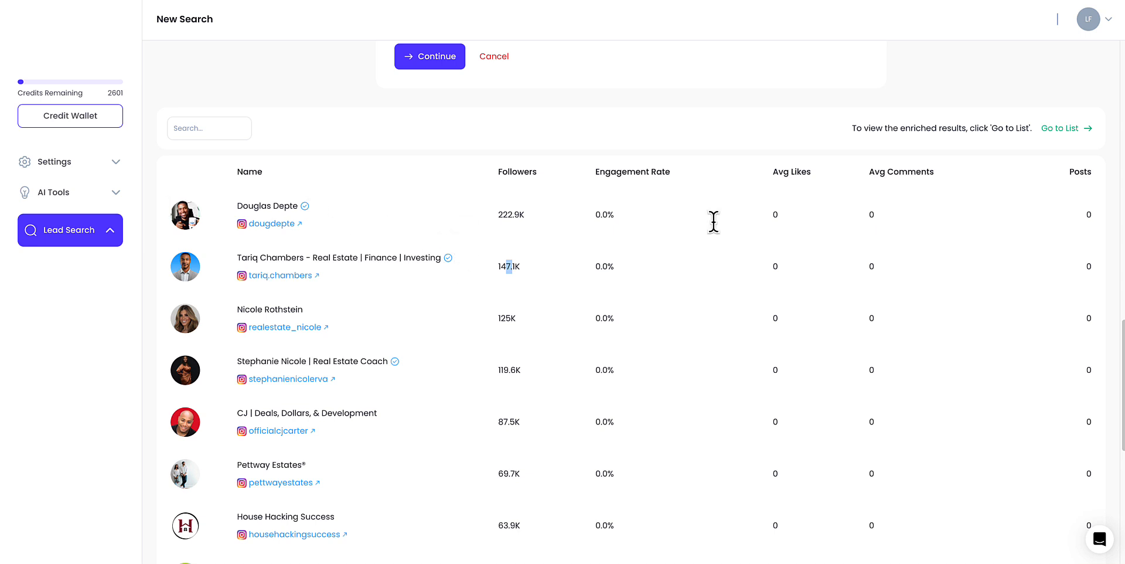
- Go to the influencer 1 list and enrich the first influencer
{"action": "left_click", "coordinate": [1055, 130]}
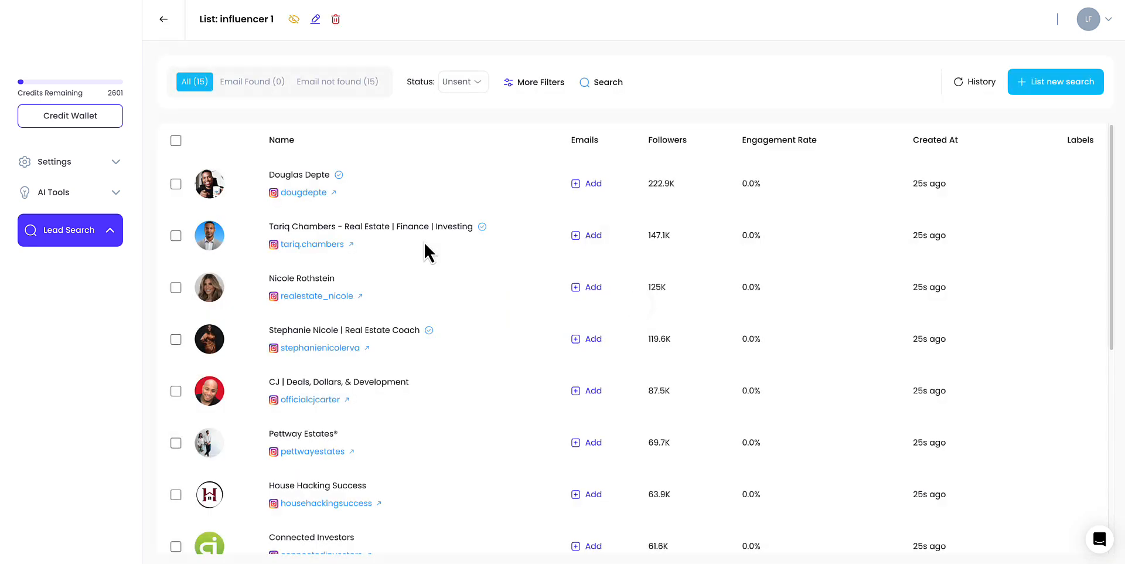
{"action": "left_click", "coordinate": [176, 184]}
{"action": "left_click", "coordinate": [1020, 88]}
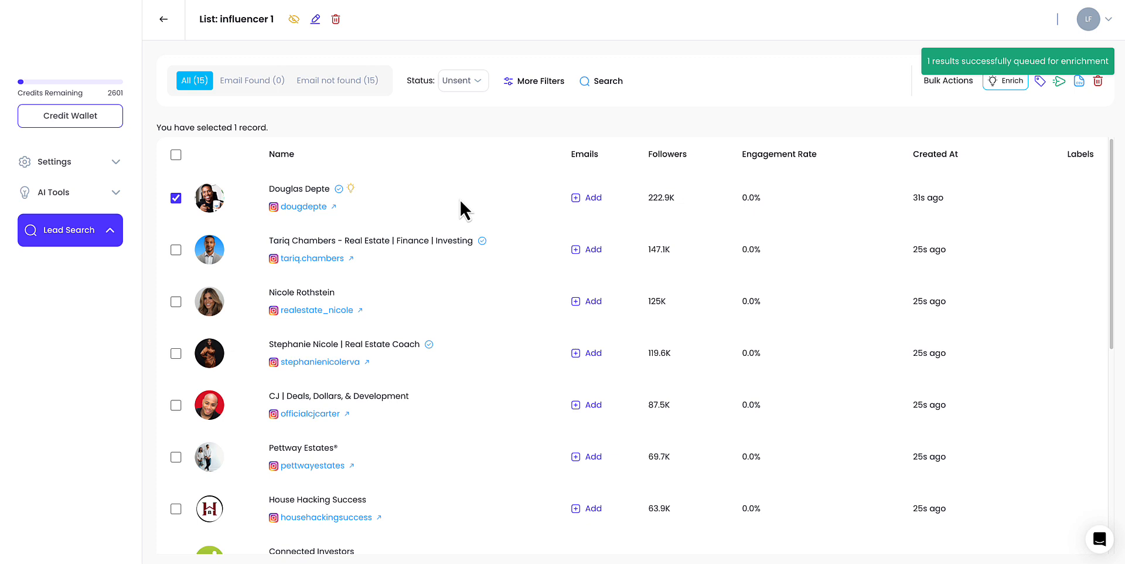
- Open the first influencer's details and review the follower stats, hashtags, mentions and popular posts
{"action": "left_click", "coordinate": [351, 191]}
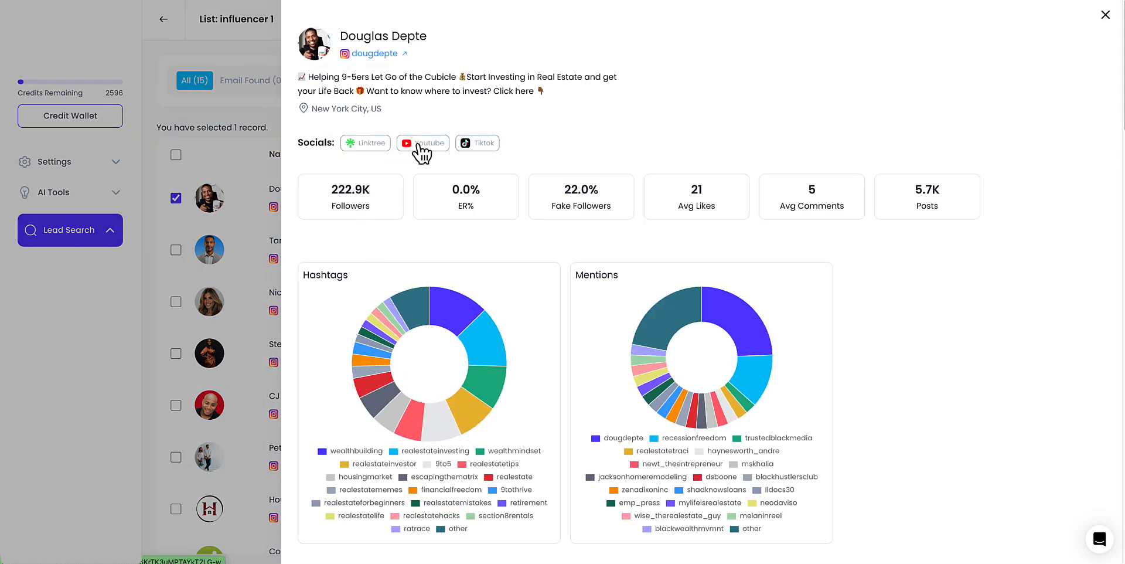
{"action": "left_click_drag", "start_coordinate": [346, 188], "coordinate": [402, 202]}
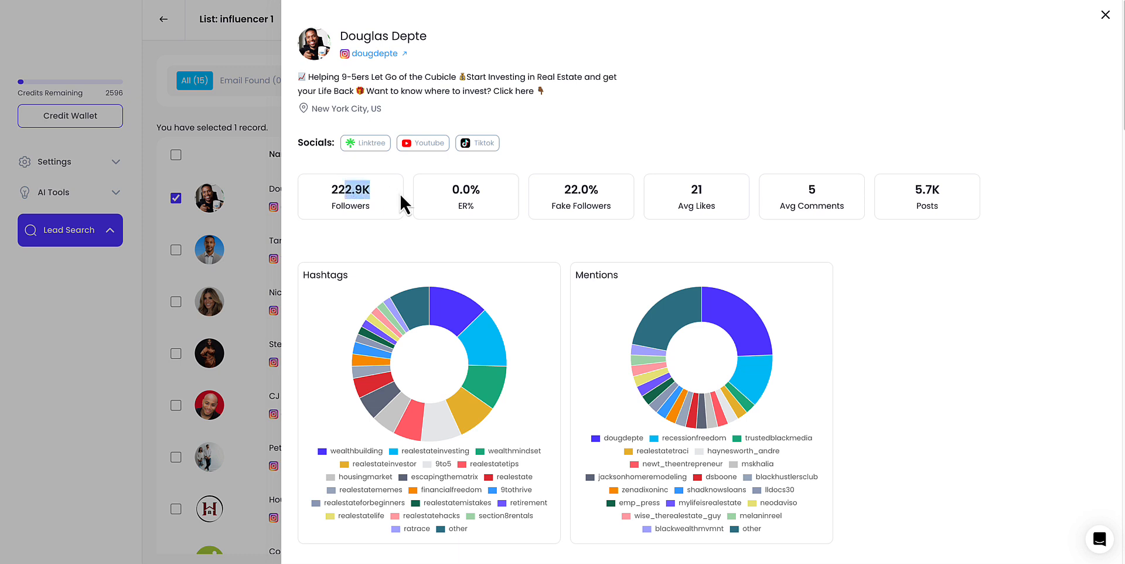
{"action": "left_click_drag", "start_coordinate": [588, 189], "coordinate": [560, 193]}
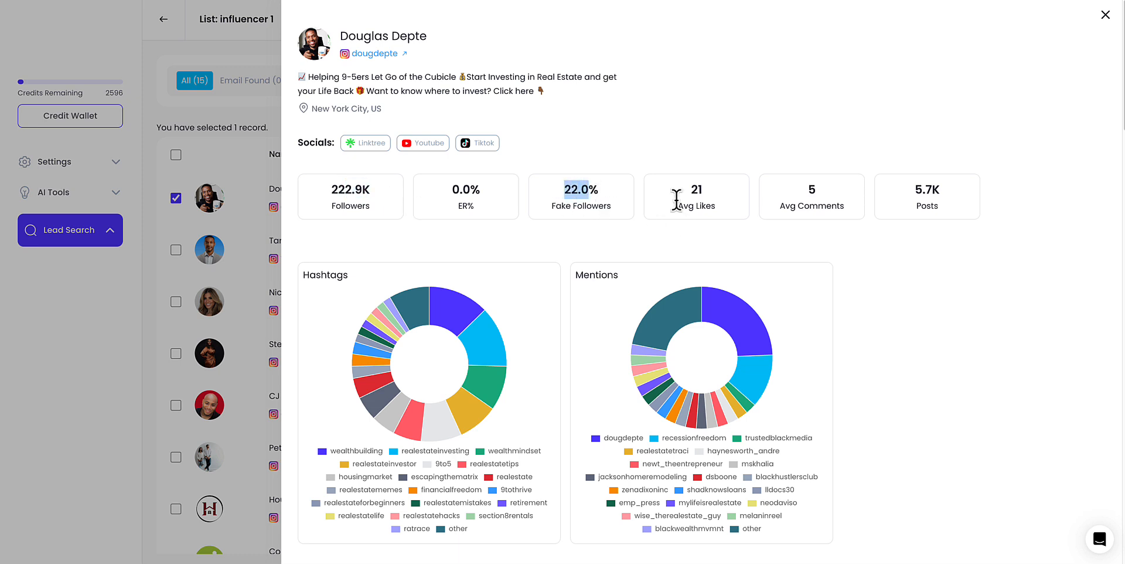
{"action": "left_click_drag", "start_coordinate": [676, 199], "coordinate": [718, 200]}
{"action": "scroll", "coordinate": [795, 208], "scroll_direction": "down", "scroll_amount": 1}
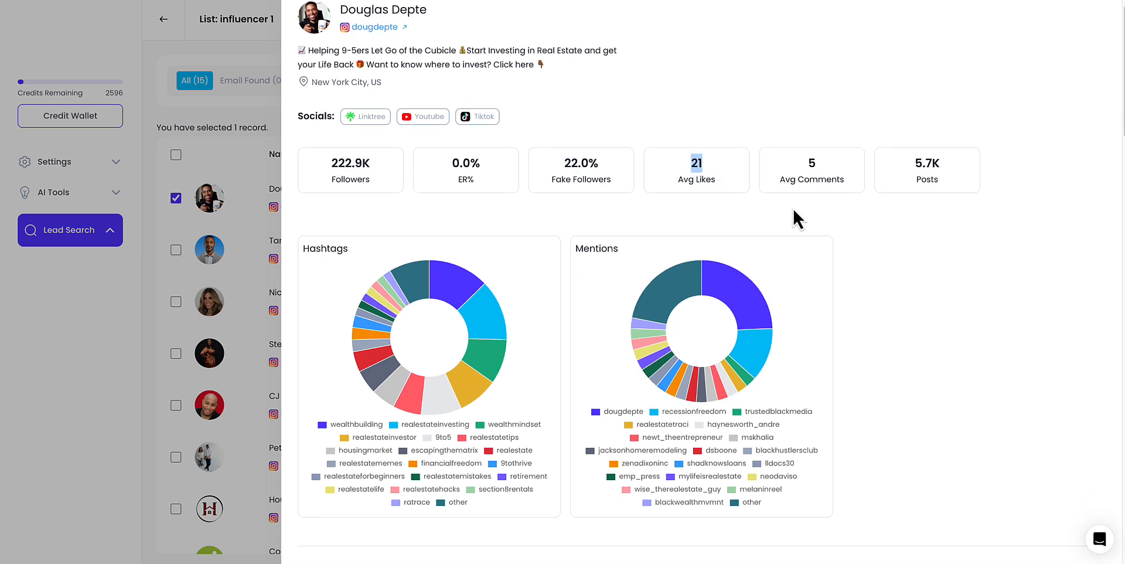
{"action": "scroll", "coordinate": [792, 206], "scroll_direction": "down", "scroll_amount": 3}
{"action": "left_click", "coordinate": [438, 363]}
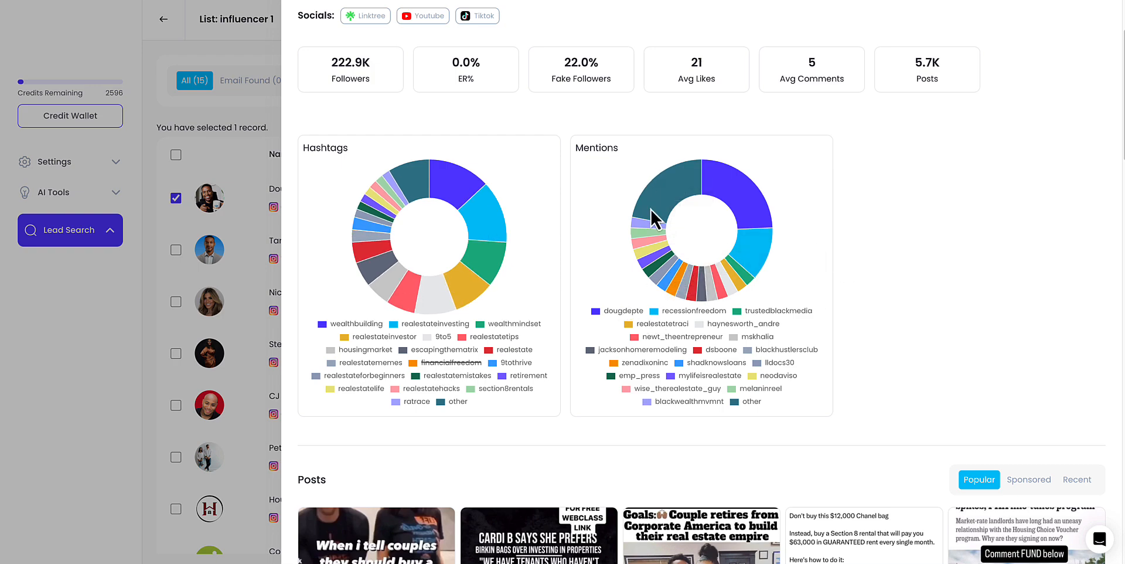
{"action": "scroll", "coordinate": [669, 280], "scroll_direction": "down", "scroll_amount": 7}
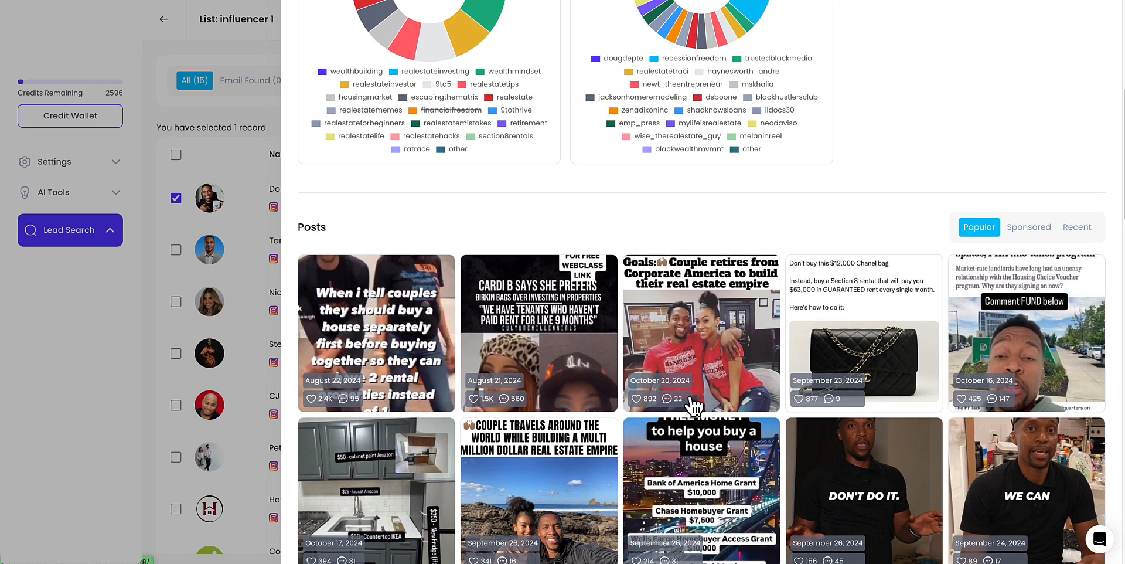
{"action": "scroll", "coordinate": [694, 404], "scroll_direction": "down", "scroll_amount": 6}
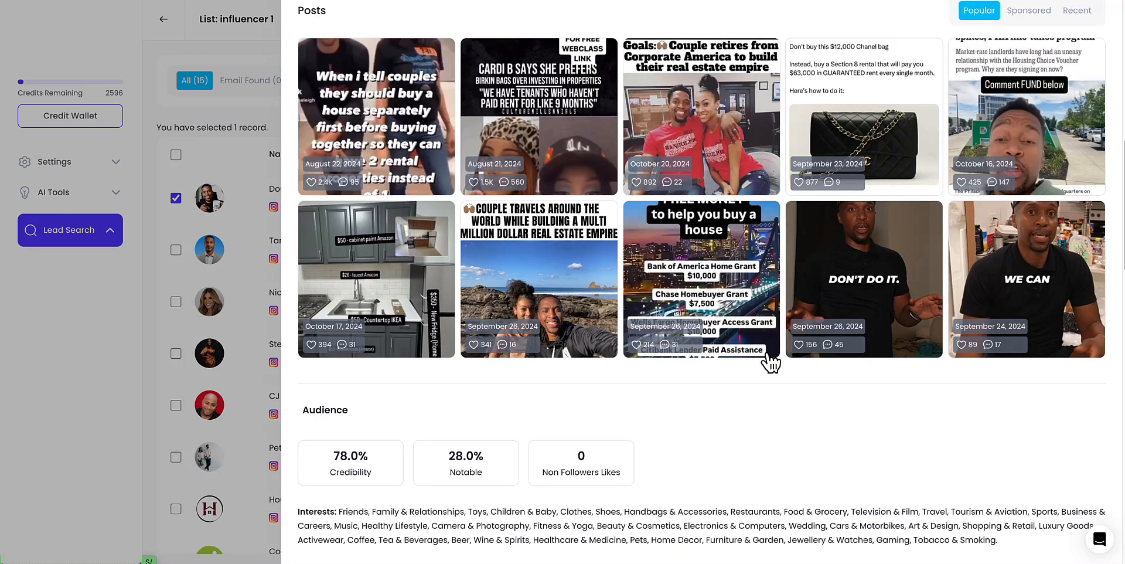
{"action": "scroll", "coordinate": [771, 363], "scroll_direction": "down", "scroll_amount": 3}
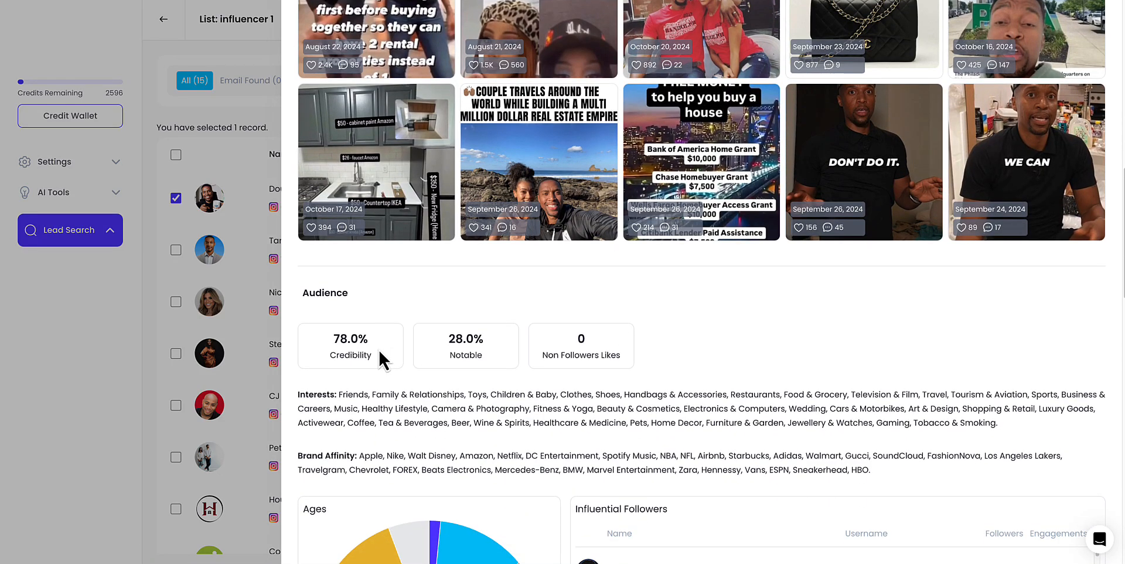
{"action": "scroll", "coordinate": [379, 351], "scroll_direction": "down", "scroll_amount": 1}
- Examine the influencer's audience interests, brand affinity, age breakdown and influential followers
{"action": "left_click_drag", "start_coordinate": [352, 279], "coordinate": [309, 278]}
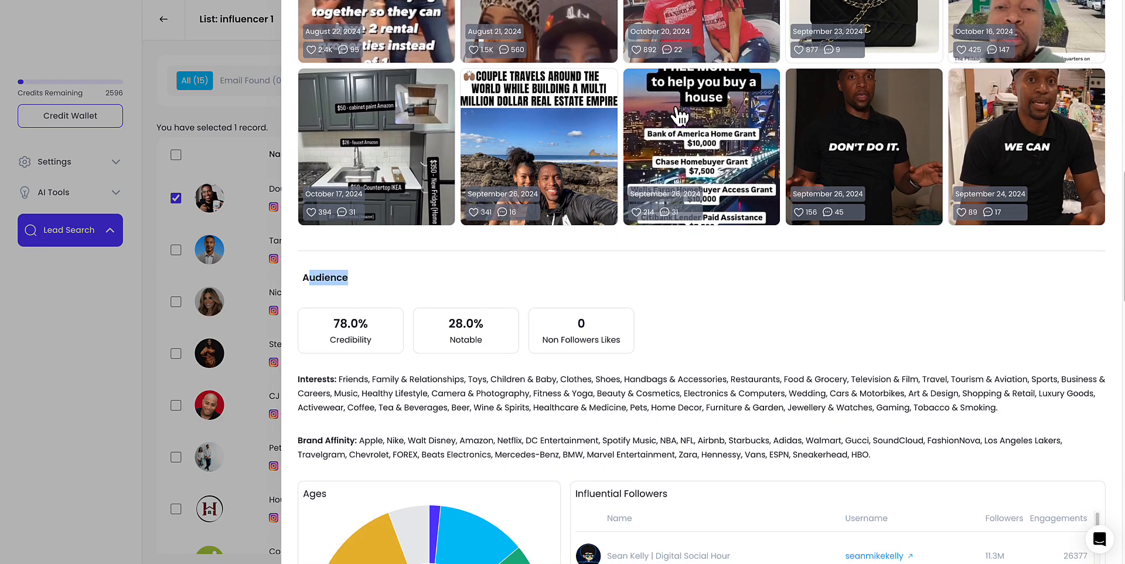
{"action": "left_click_drag", "start_coordinate": [342, 380], "coordinate": [859, 397]}
{"action": "left_click", "coordinate": [856, 397]}
{"action": "scroll", "coordinate": [824, 390], "scroll_direction": "down", "scroll_amount": 1}
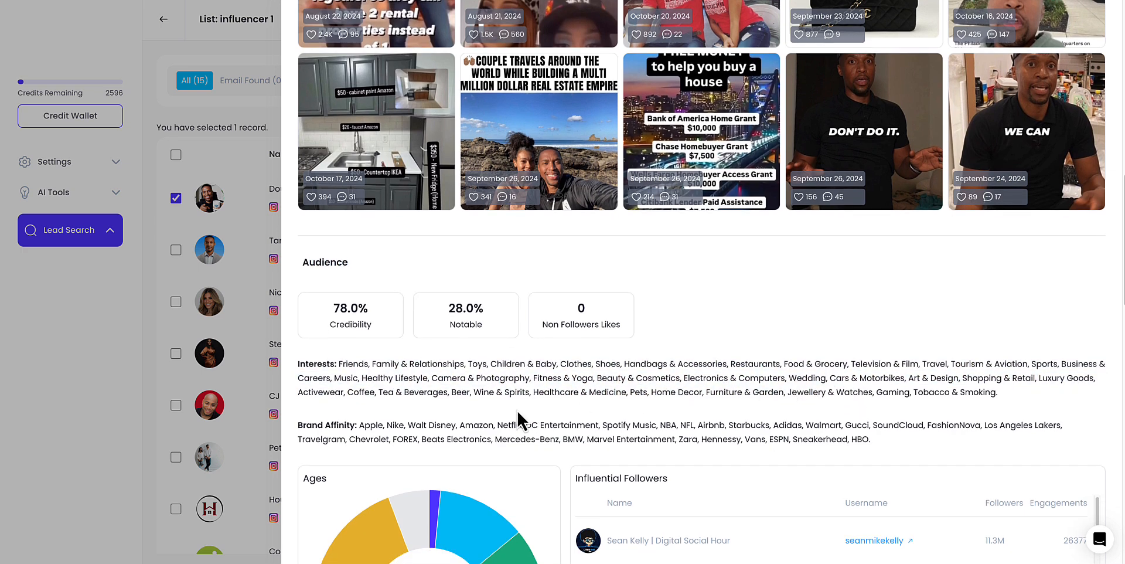
{"action": "left_click_drag", "start_coordinate": [473, 422], "coordinate": [668, 357]}
{"action": "scroll", "coordinate": [661, 397], "scroll_direction": "down", "scroll_amount": 5}
{"action": "scroll", "coordinate": [665, 351], "scroll_direction": "down", "scroll_amount": 10}
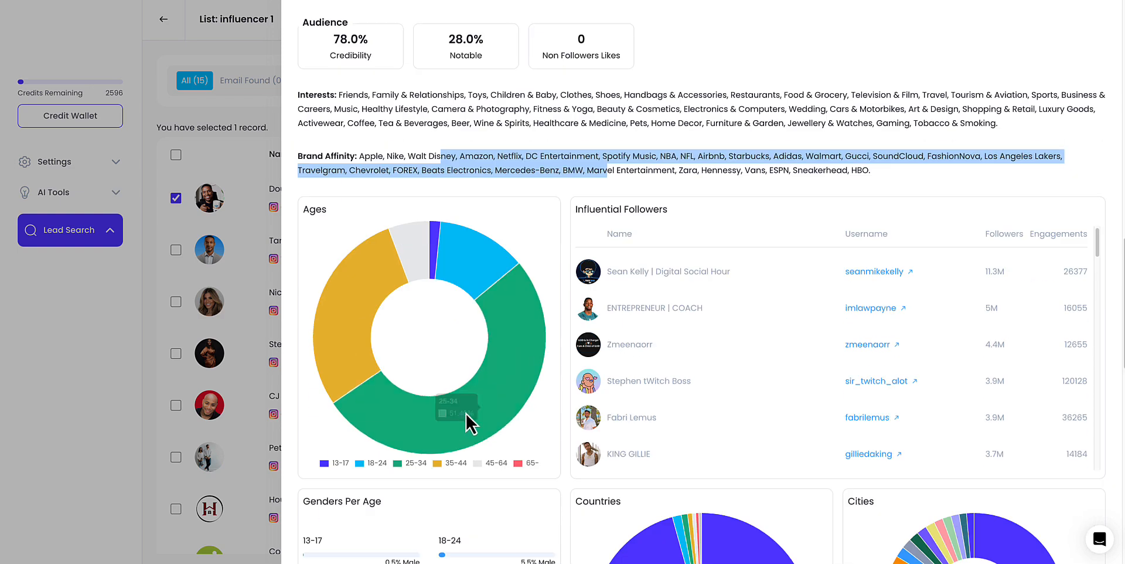
{"action": "scroll", "coordinate": [382, 449], "scroll_direction": "down", "scroll_amount": 1}
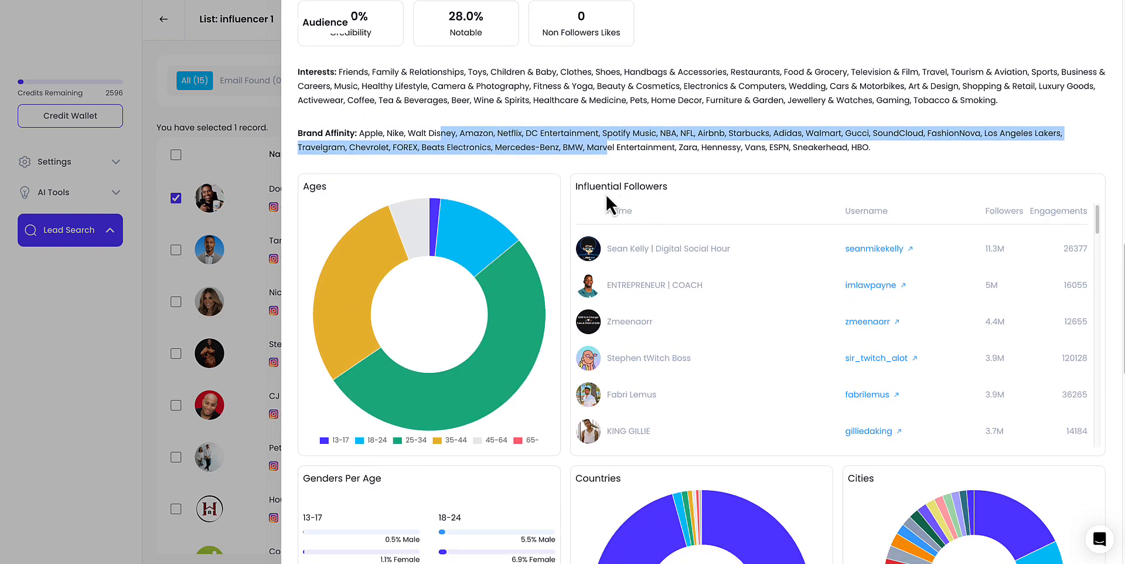
{"action": "left_click_drag", "start_coordinate": [590, 187], "coordinate": [670, 188]}
{"action": "scroll", "coordinate": [705, 195], "scroll_direction": "up", "scroll_amount": 20}
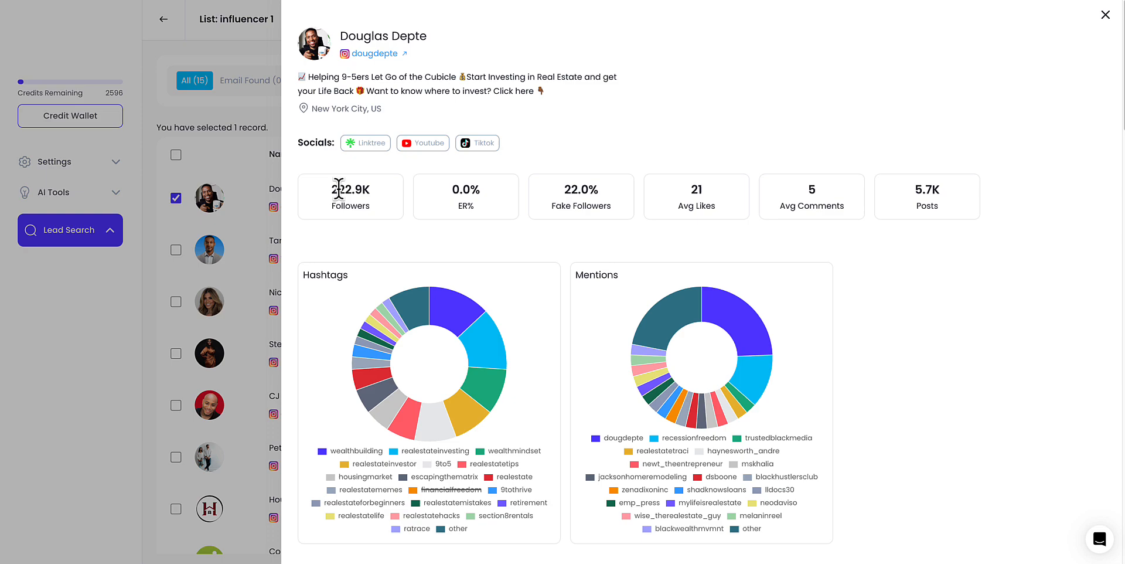
{"action": "left_click_drag", "start_coordinate": [344, 189], "coordinate": [352, 190]}
{"action": "scroll", "coordinate": [640, 269], "scroll_direction": "down", "scroll_amount": 12}
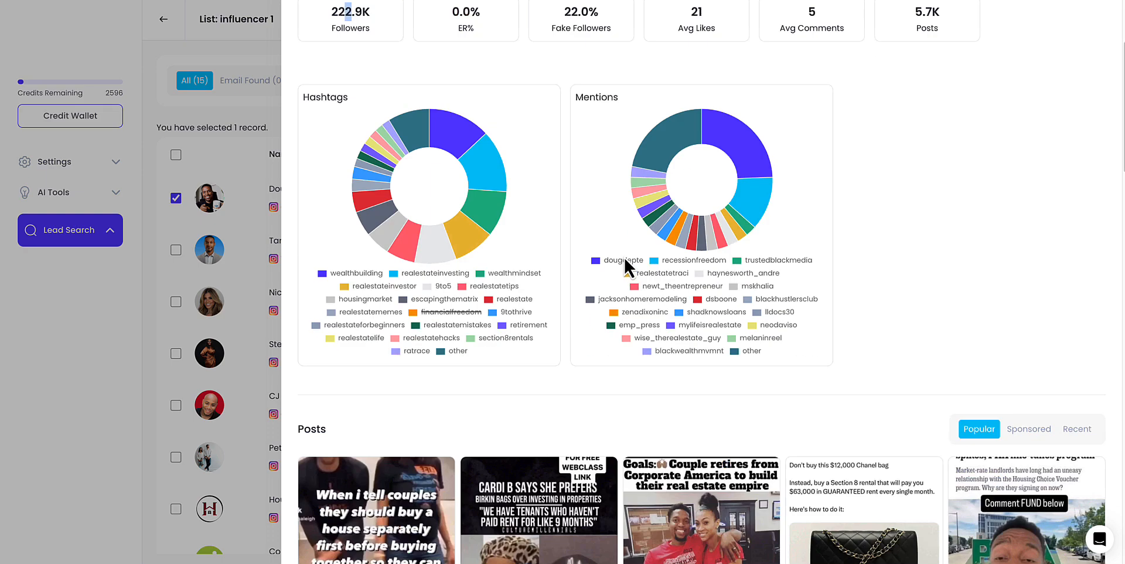
{"action": "scroll", "coordinate": [690, 293], "scroll_direction": "down", "scroll_amount": 3}
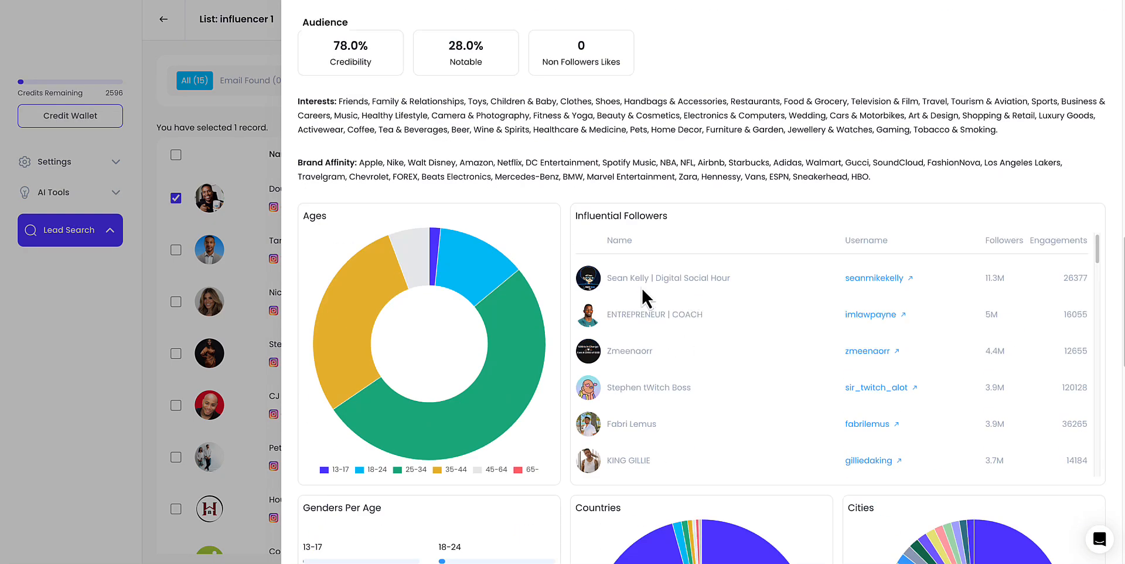
{"action": "left_click_drag", "start_coordinate": [635, 278], "coordinate": [737, 280]}
{"action": "left_click_drag", "start_coordinate": [985, 279], "coordinate": [1005, 312]}
{"action": "scroll", "coordinate": [931, 309], "scroll_direction": "down", "scroll_amount": 1}
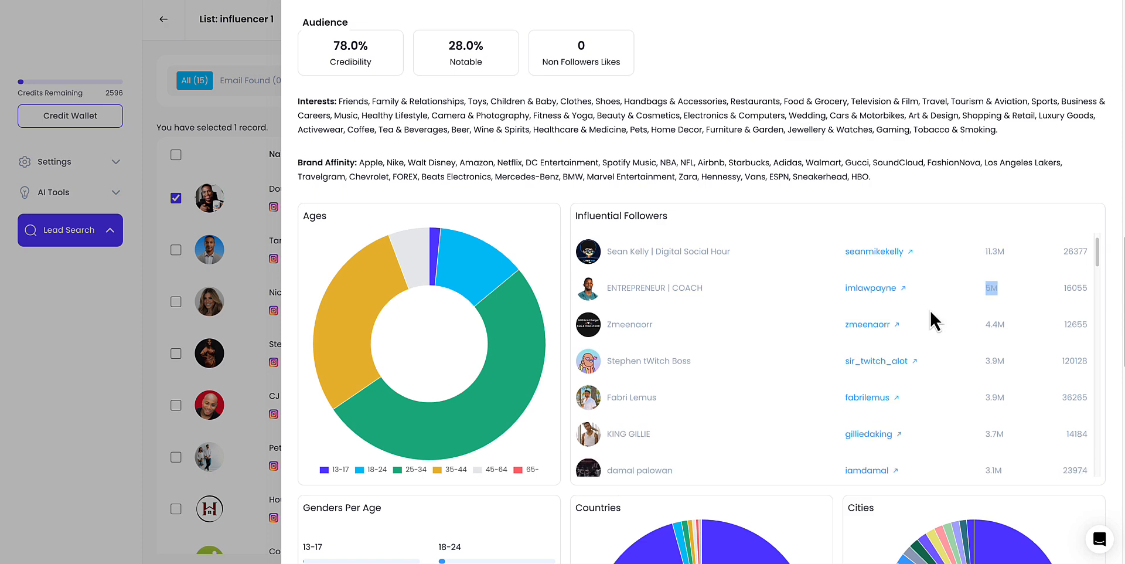
{"action": "scroll", "coordinate": [929, 310], "scroll_direction": "down", "scroll_amount": 5}
{"action": "scroll", "coordinate": [544, 460], "scroll_direction": "down", "scroll_amount": 2}
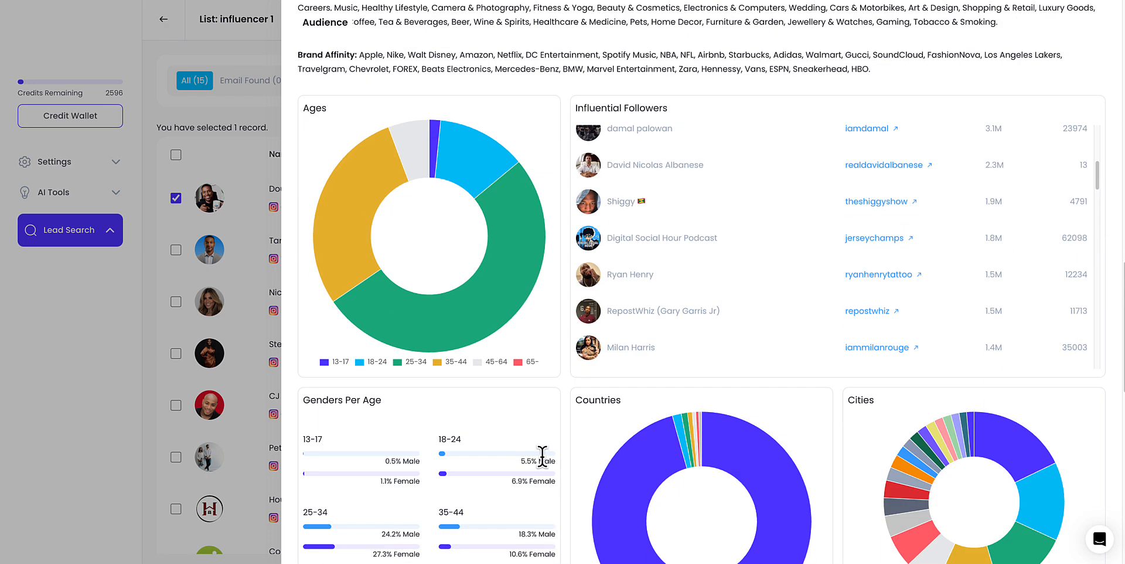
- Examine the influencer's audience gender split per age, countries, cities, genders and lookalike accounts by followers
{"action": "scroll", "coordinate": [354, 399], "scroll_direction": "down", "scroll_amount": 1}
{"action": "scroll", "coordinate": [599, 357], "scroll_direction": "down", "scroll_amount": 6}
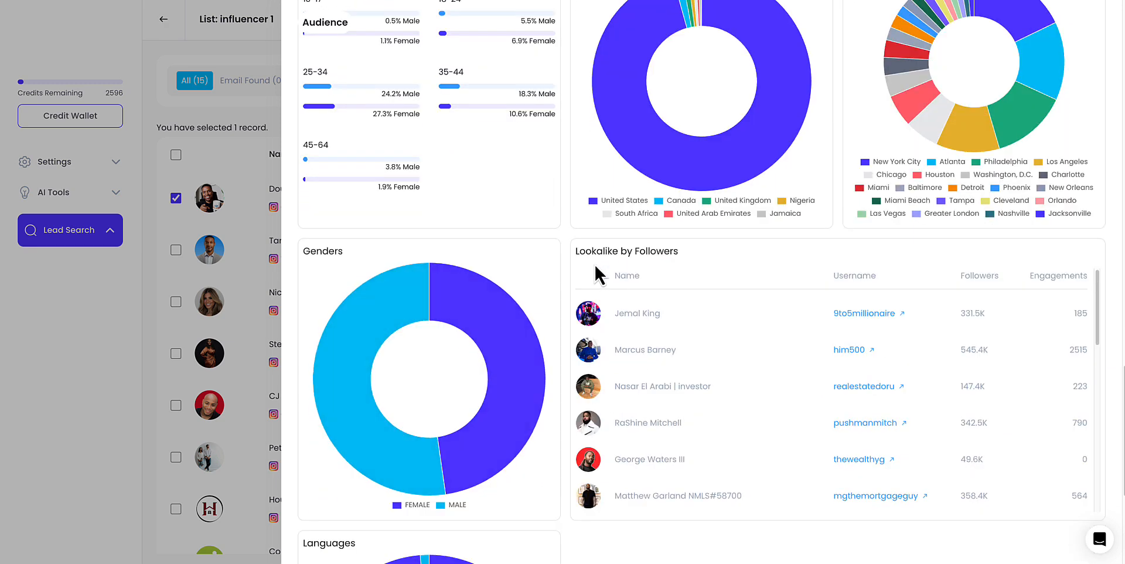
{"action": "left_click_drag", "start_coordinate": [597, 251], "coordinate": [674, 251]}
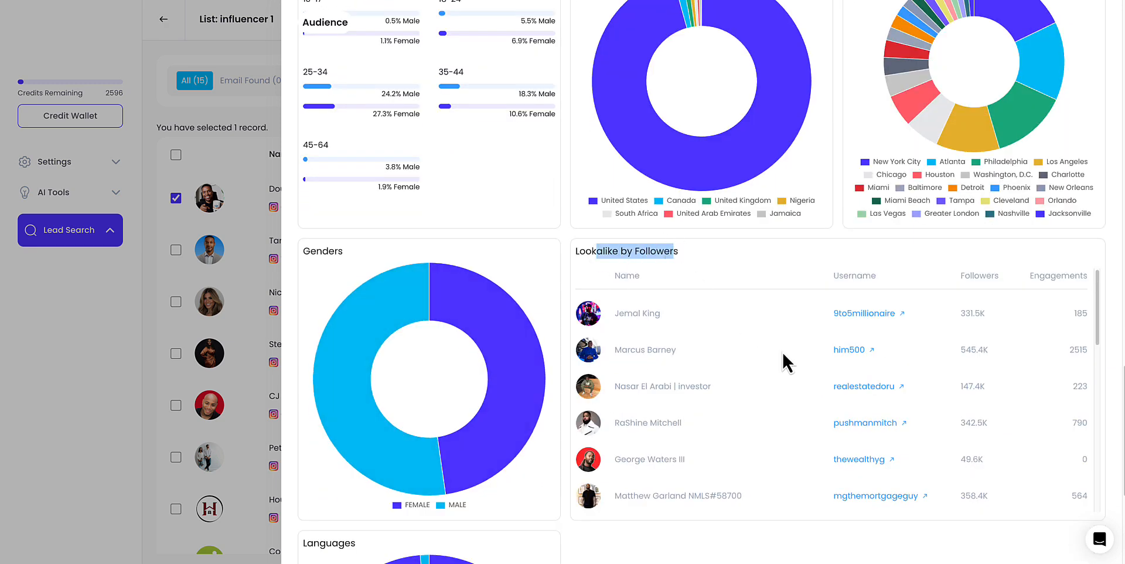
{"action": "scroll", "coordinate": [781, 351], "scroll_direction": "down", "scroll_amount": 3}
{"action": "scroll", "coordinate": [595, 548], "scroll_direction": "down", "scroll_amount": 1}
{"action": "scroll", "coordinate": [877, 435], "scroll_direction": "up", "scroll_amount": 2}
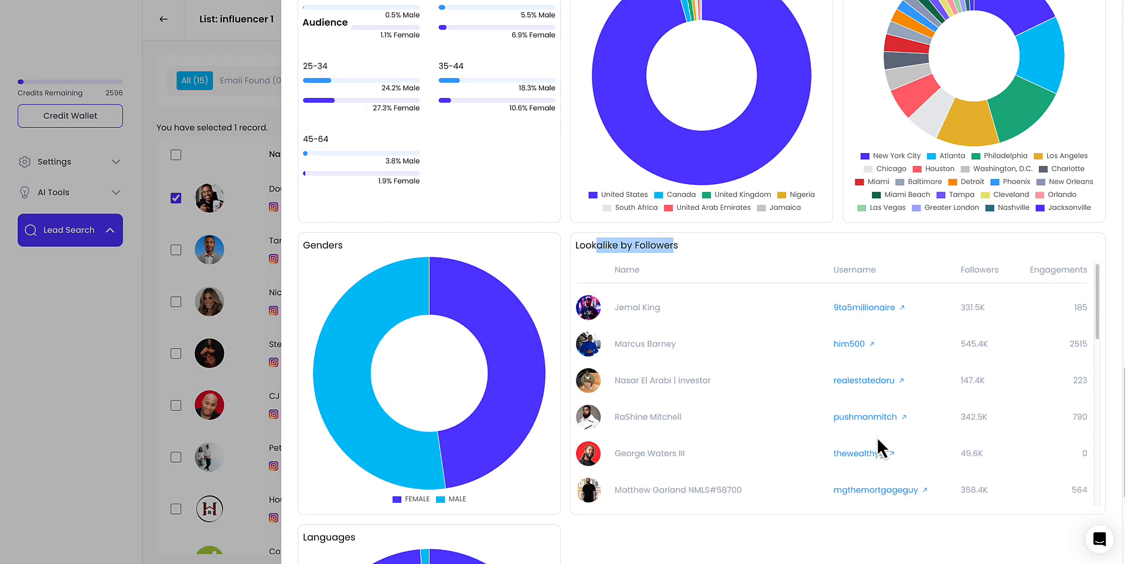
{"action": "scroll", "coordinate": [726, 471], "scroll_direction": "down", "scroll_amount": 1}
{"action": "scroll", "coordinate": [698, 515], "scroll_direction": "down", "scroll_amount": 1}
{"action": "scroll", "coordinate": [698, 523], "scroll_direction": "down", "scroll_amount": 2}
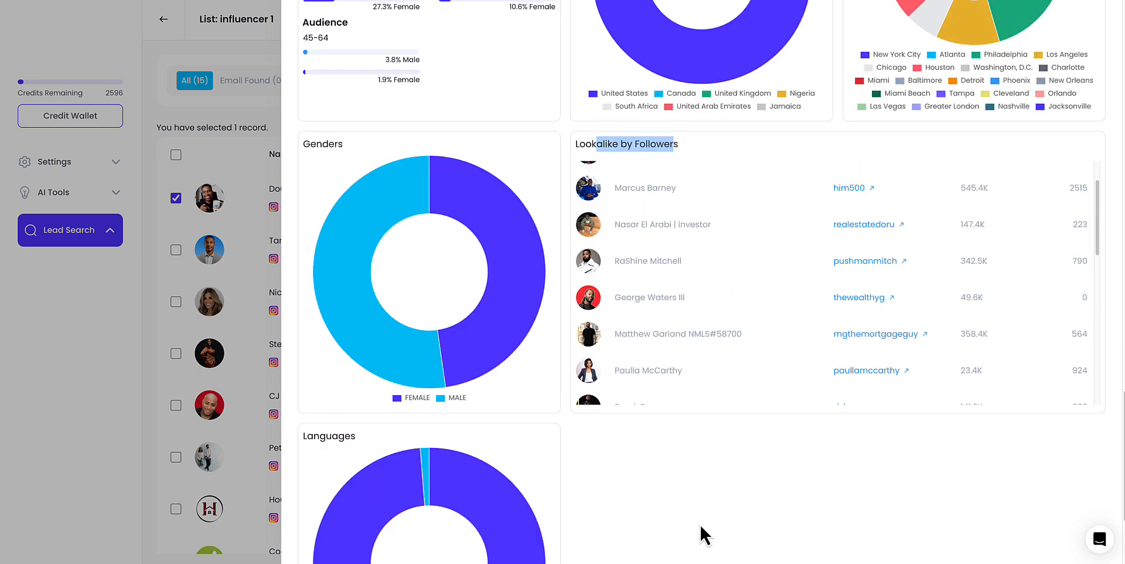
{"action": "scroll", "coordinate": [669, 449], "scroll_direction": "up", "scroll_amount": 4}
{"action": "scroll", "coordinate": [674, 446], "scroll_direction": "up", "scroll_amount": 15}
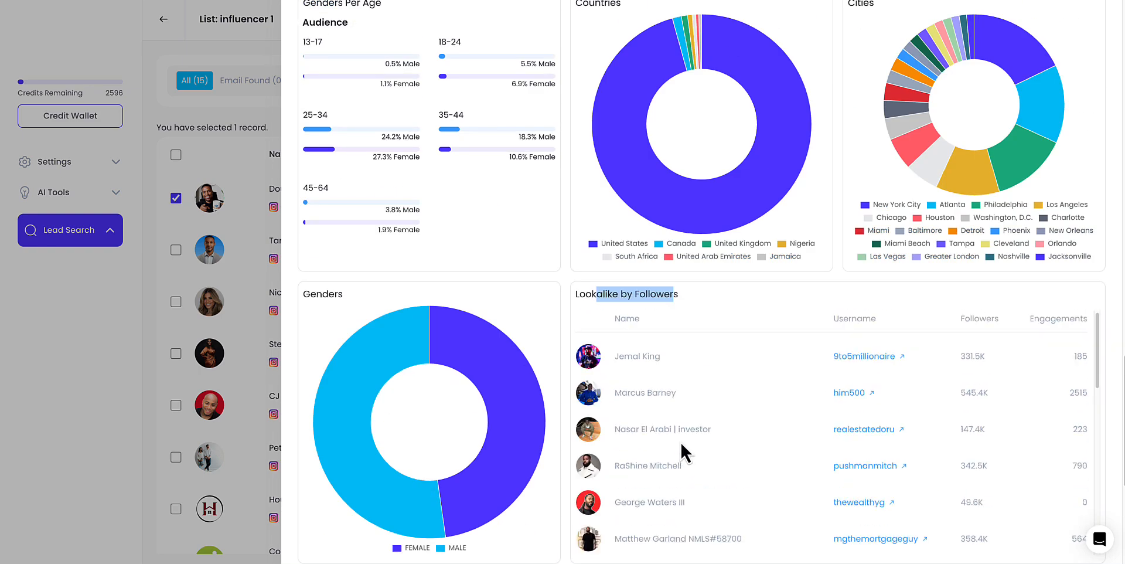
{"action": "scroll", "coordinate": [645, 288], "scroll_direction": "up", "scroll_amount": 10}
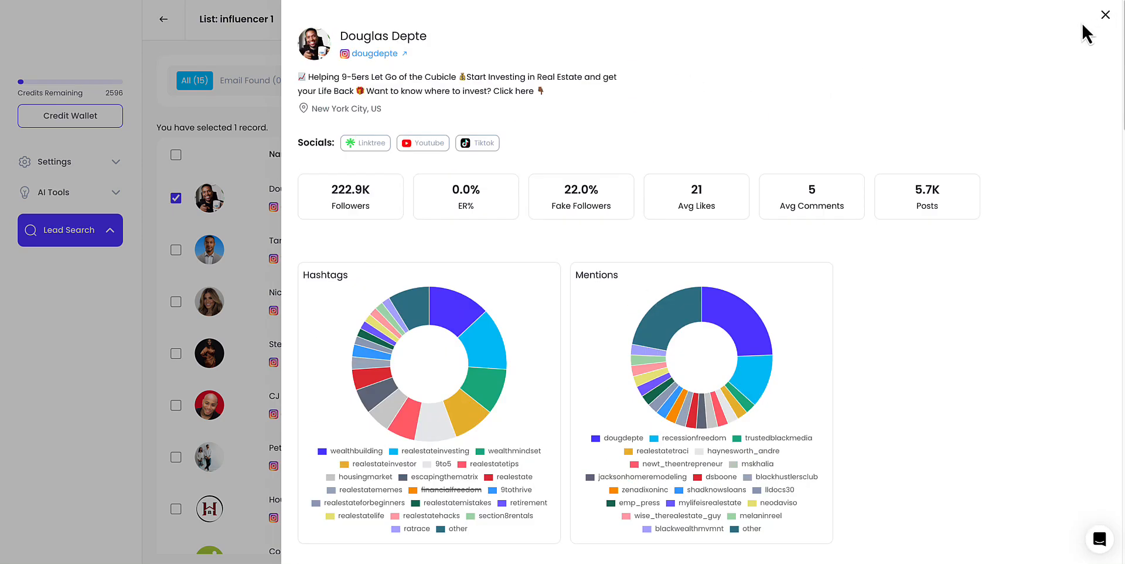
- Close the influencer details and open a new lead search
{"action": "left_click", "coordinate": [1105, 15]}
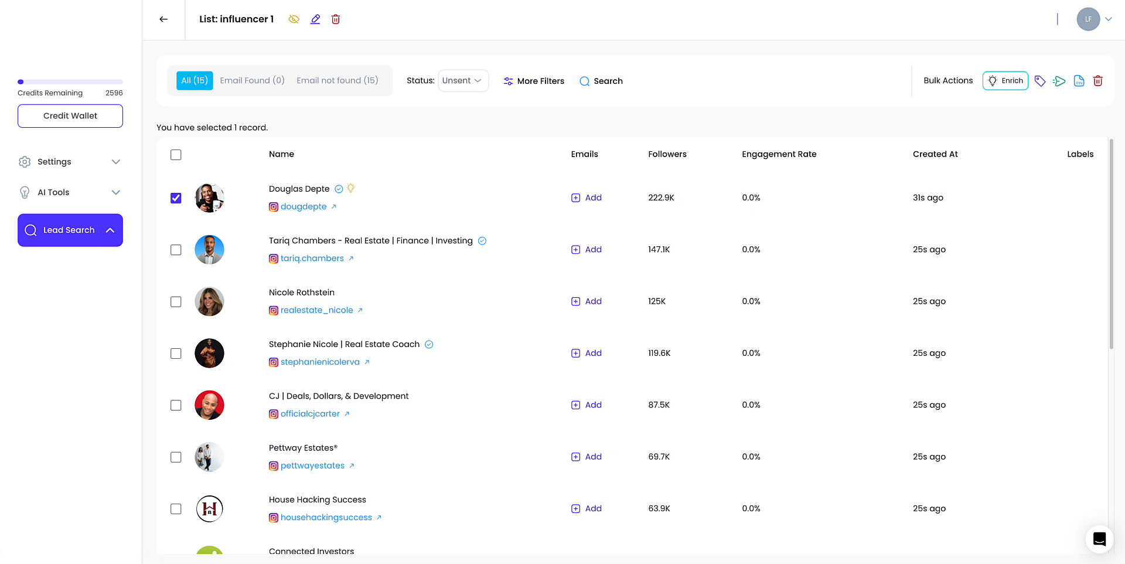
{"action": "left_click", "coordinate": [66, 262]}
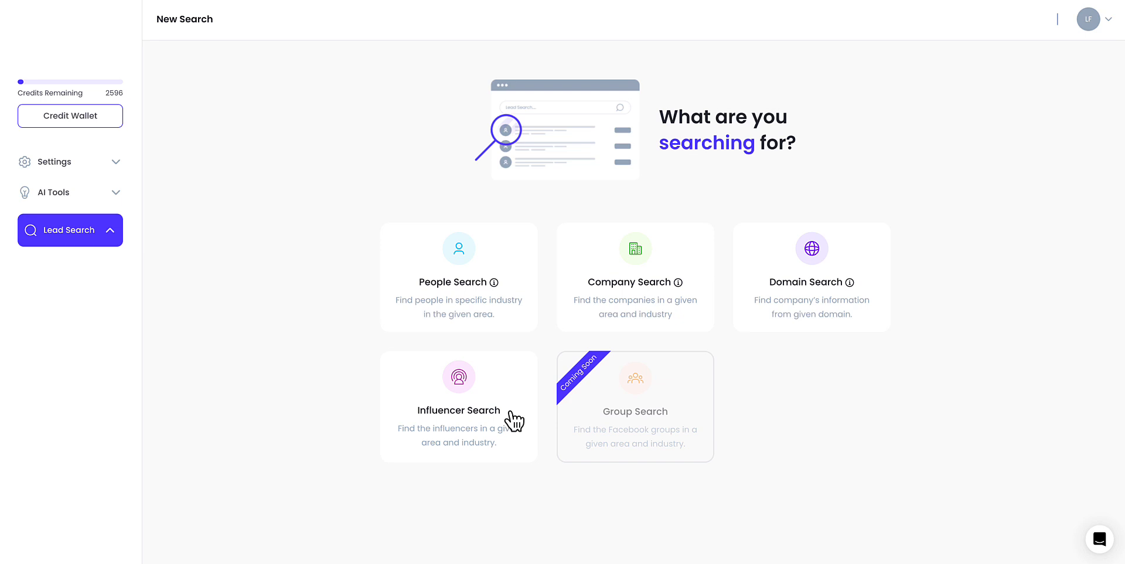
- Expand the AI Tools menu
{"action": "left_click", "coordinate": [113, 195]}
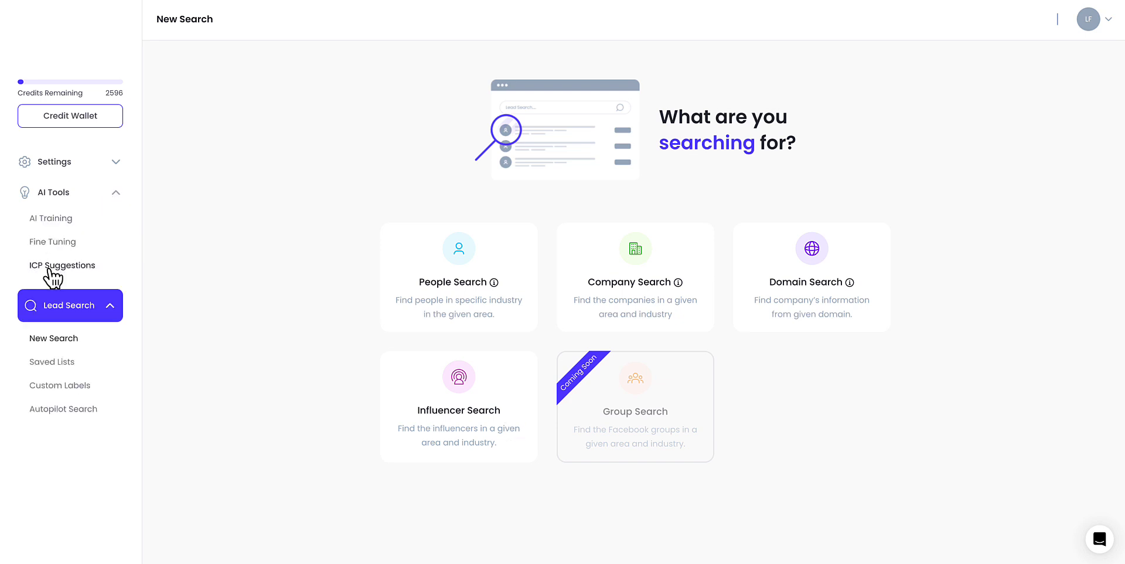